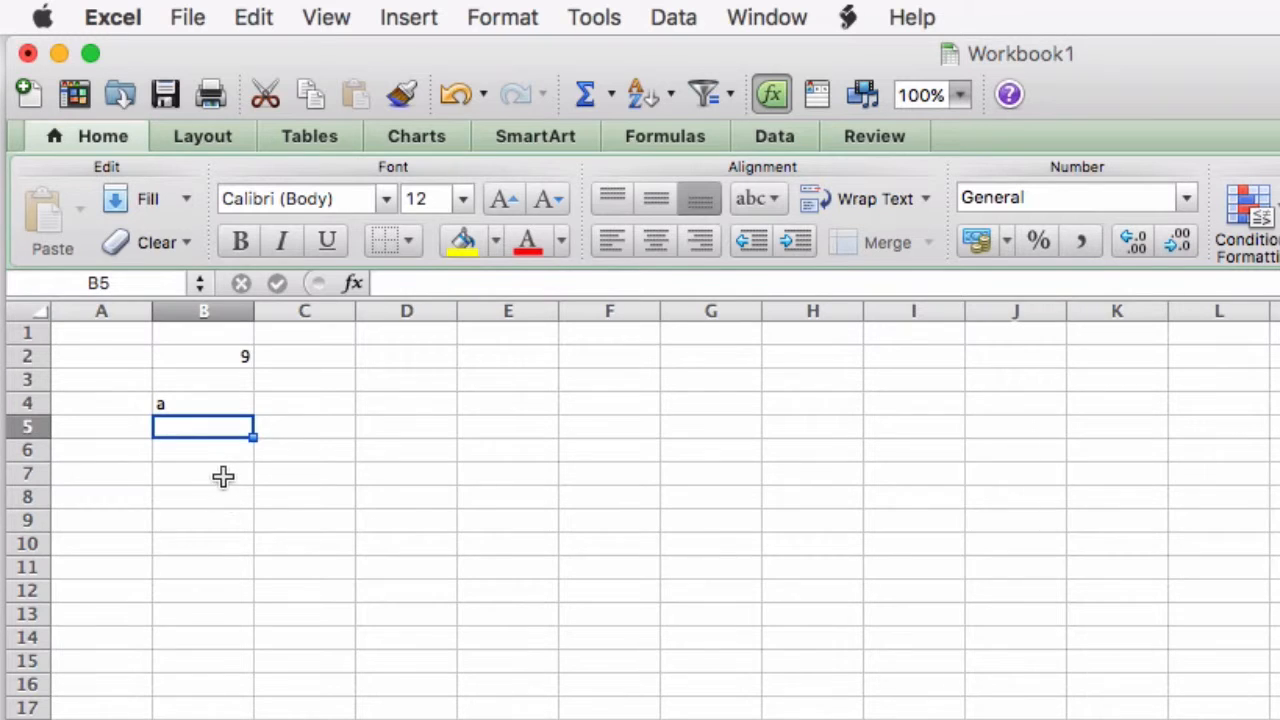
- Enter "These are a few words that will extend beypond the right hand margin of the cell" in cell B7
click(223, 476)
text(These are a few words that wi)
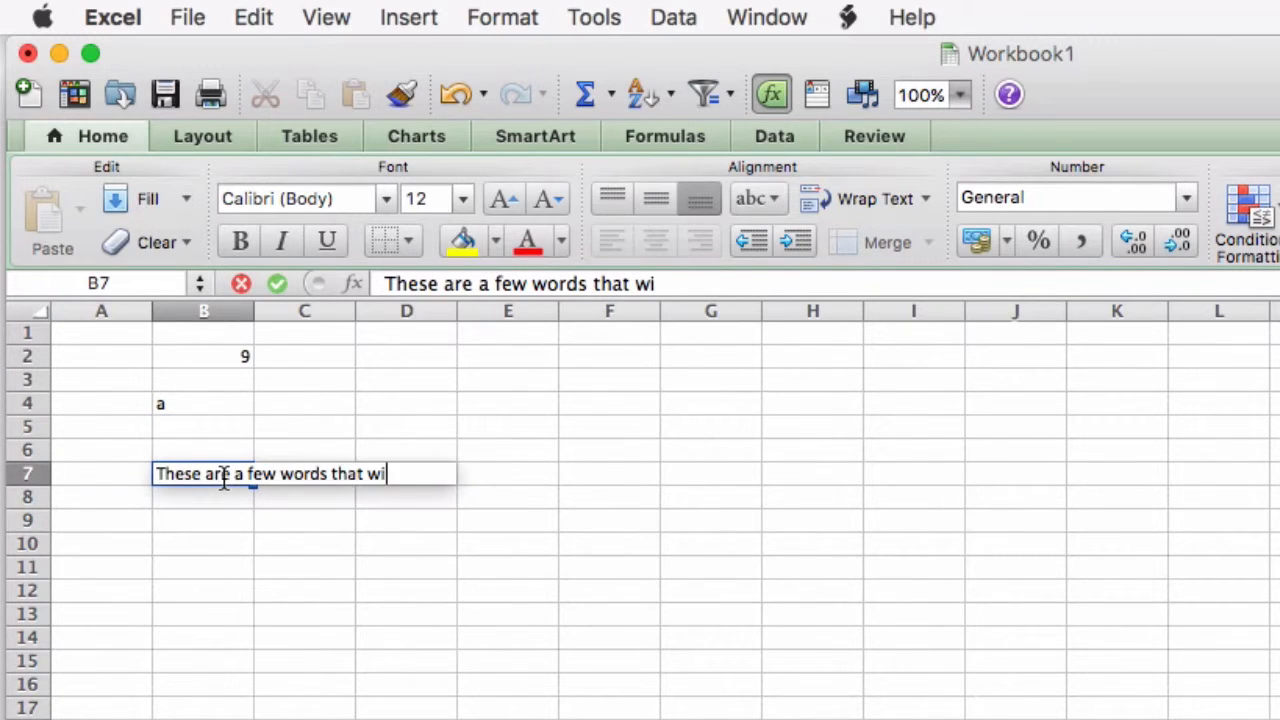
text(ll extend beypond the right hand margin of the cell)
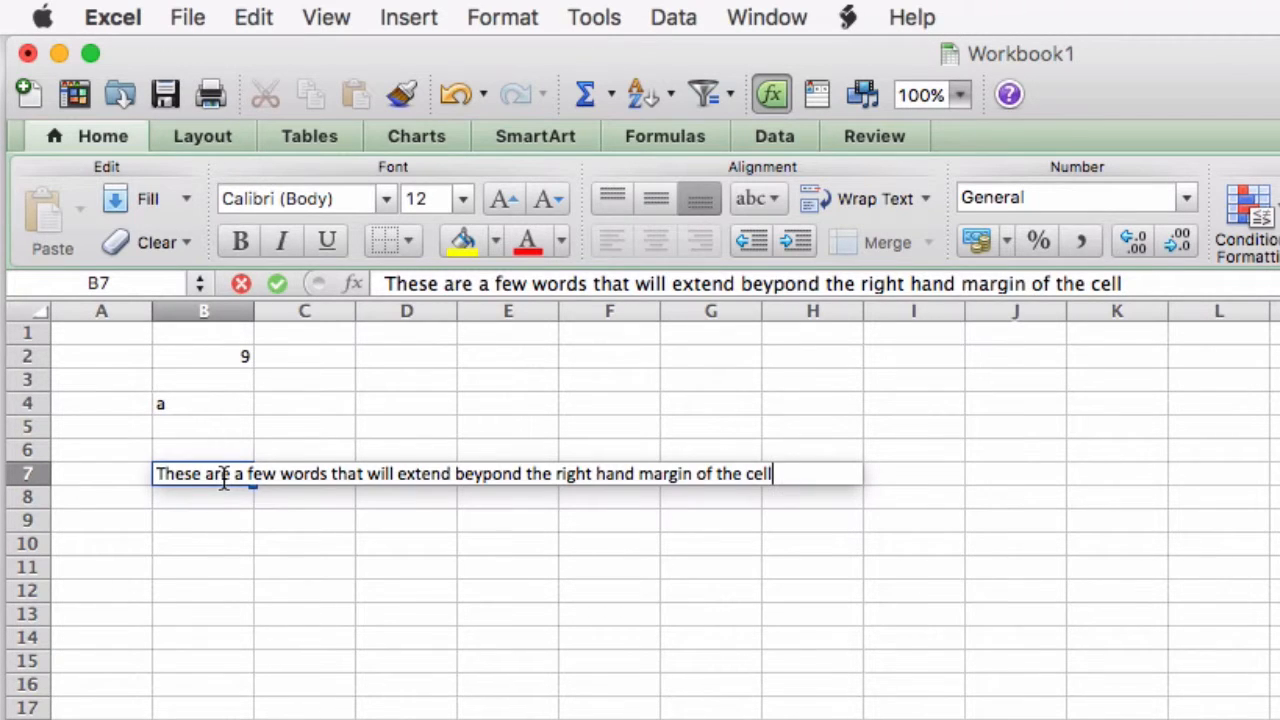
key(Return)
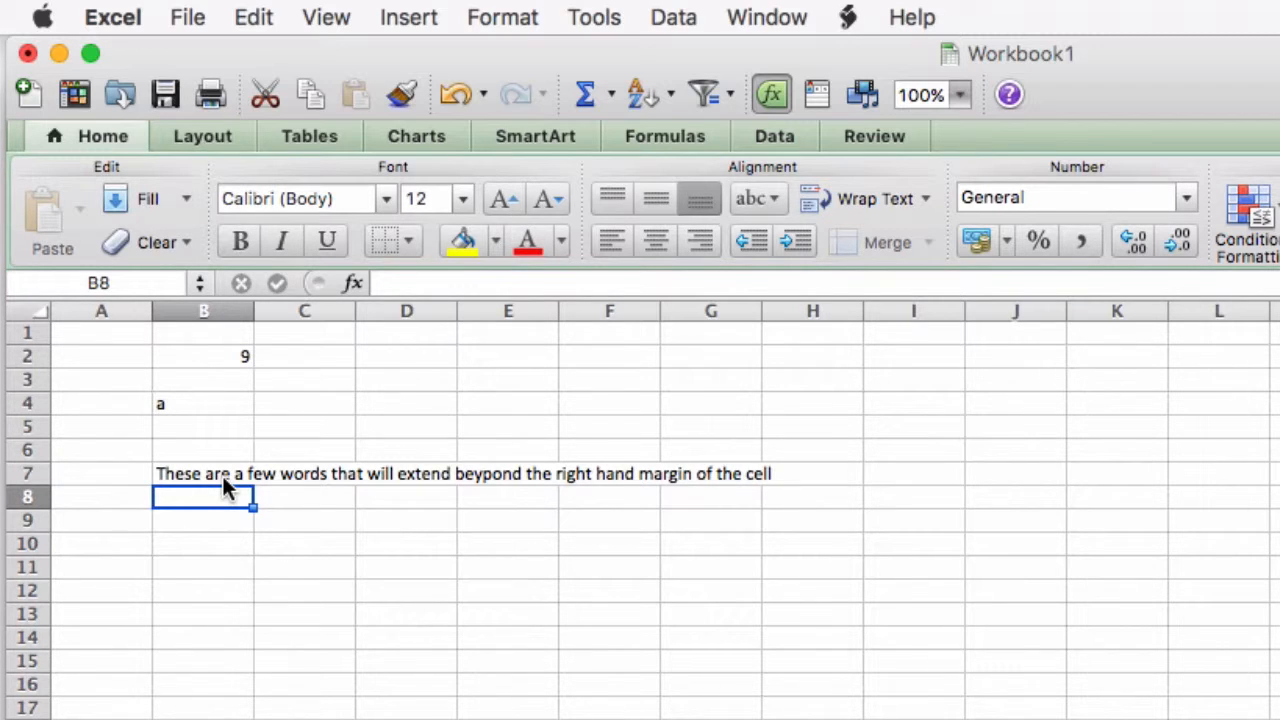
- Enter "This time, we are going to discuss the miracle of spreadsheets" in cell C7, beside the long sentence
click(285, 478)
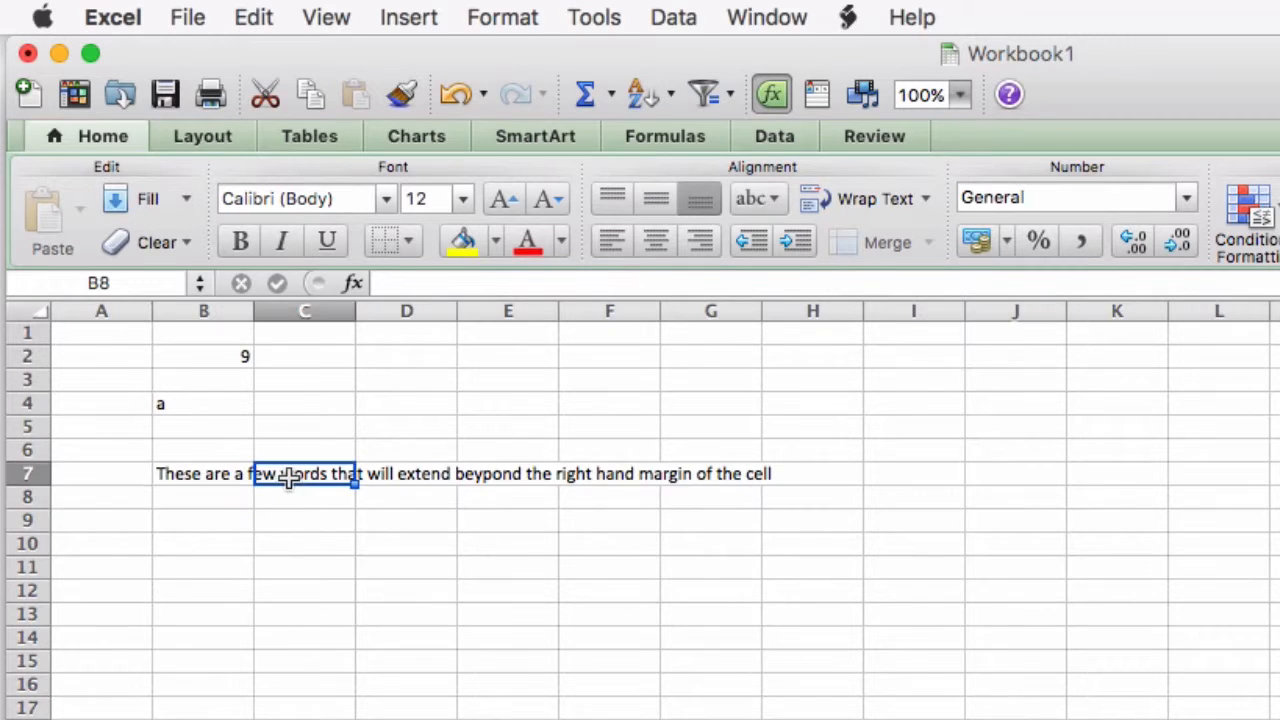
text(This tim)
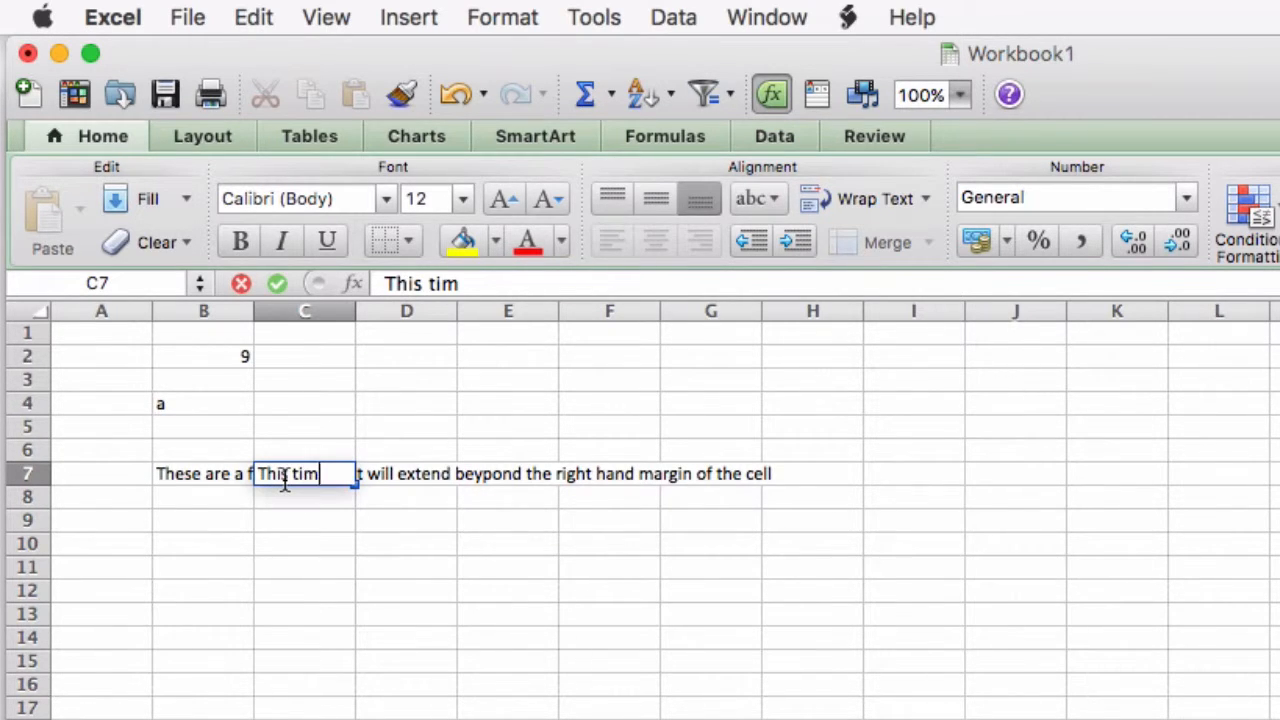
text(e, we are go)
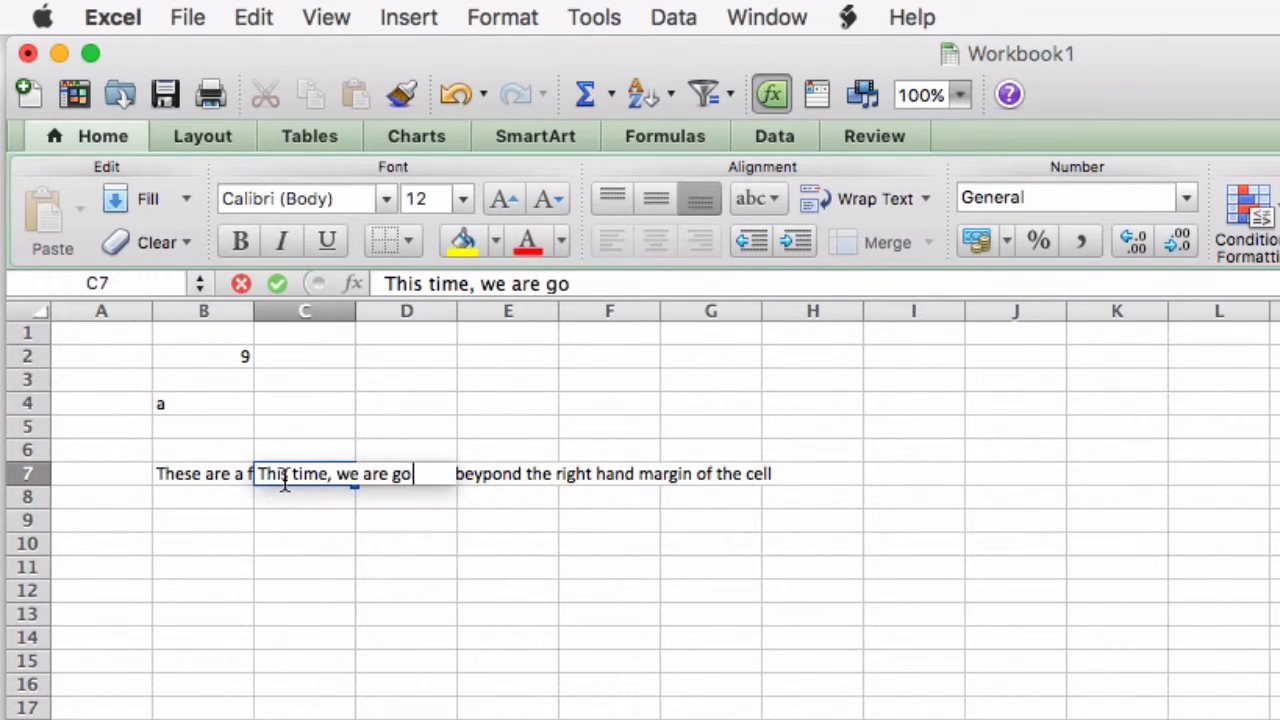
text(ing to discuss the mi)
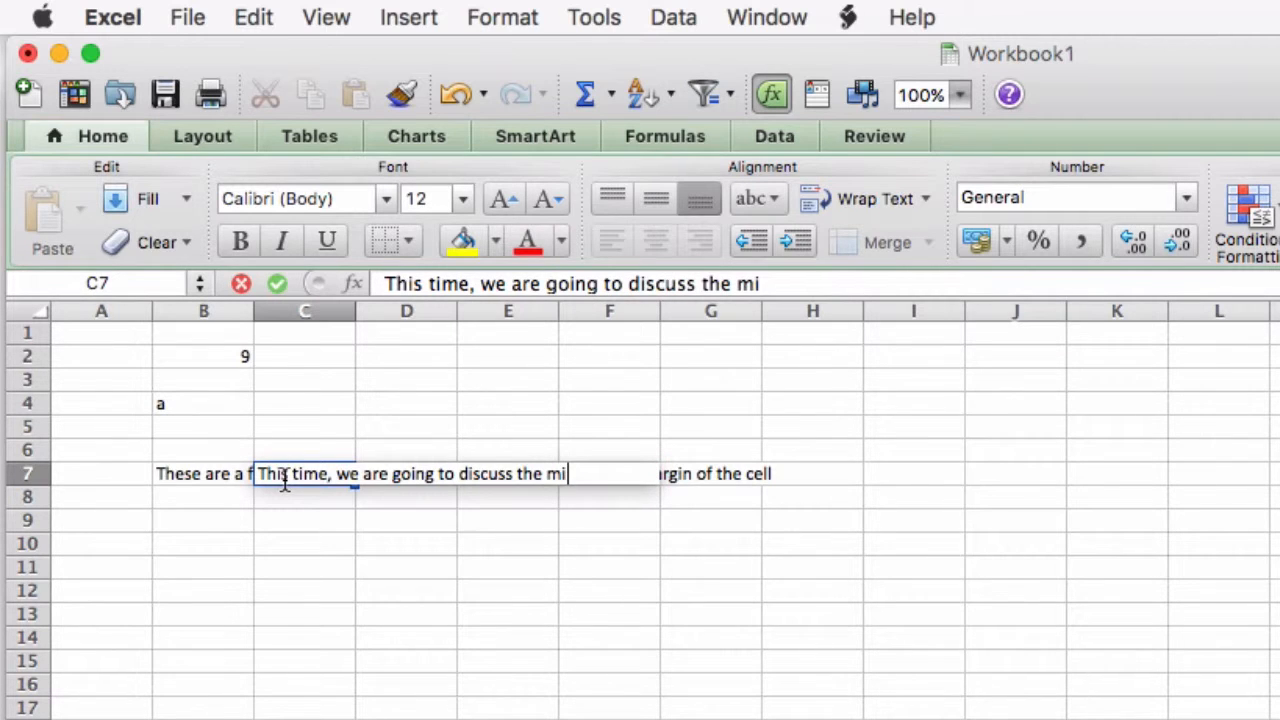
text(racle of spreadsheets)
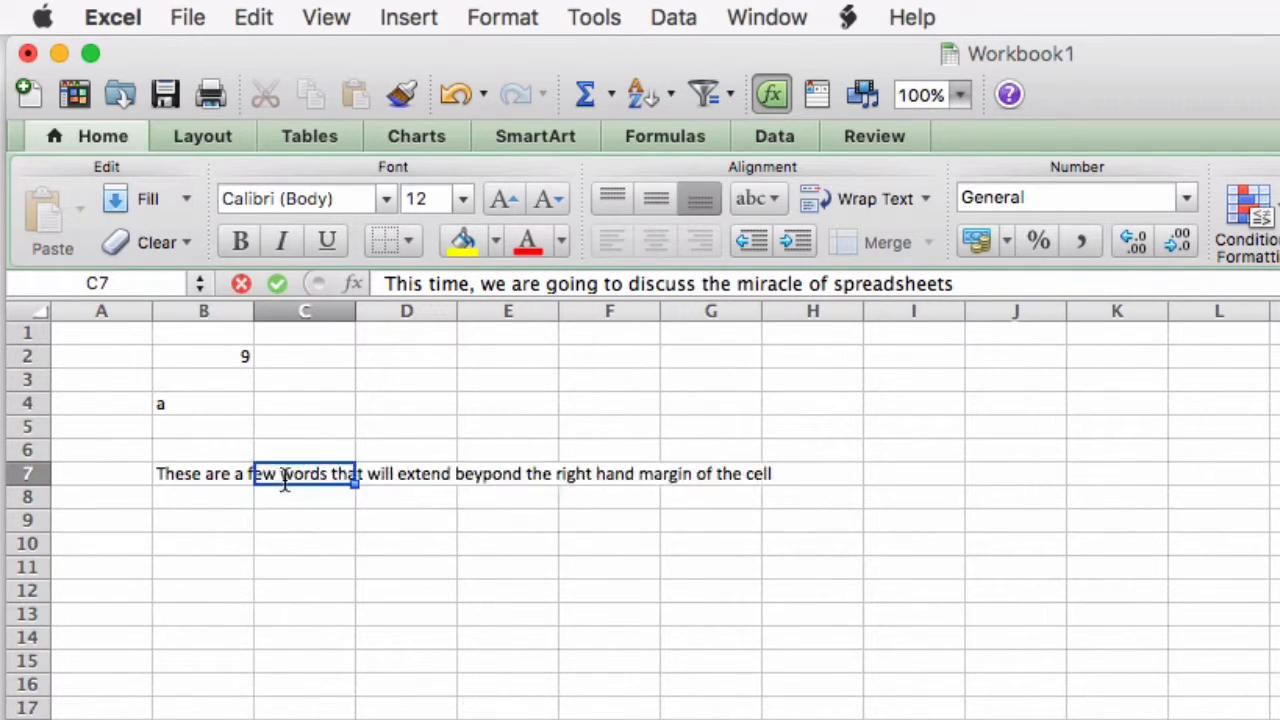
- Enter 5+6 in cell B10 and 3/5 in cell B12, both without an equals sign
click(212, 540)
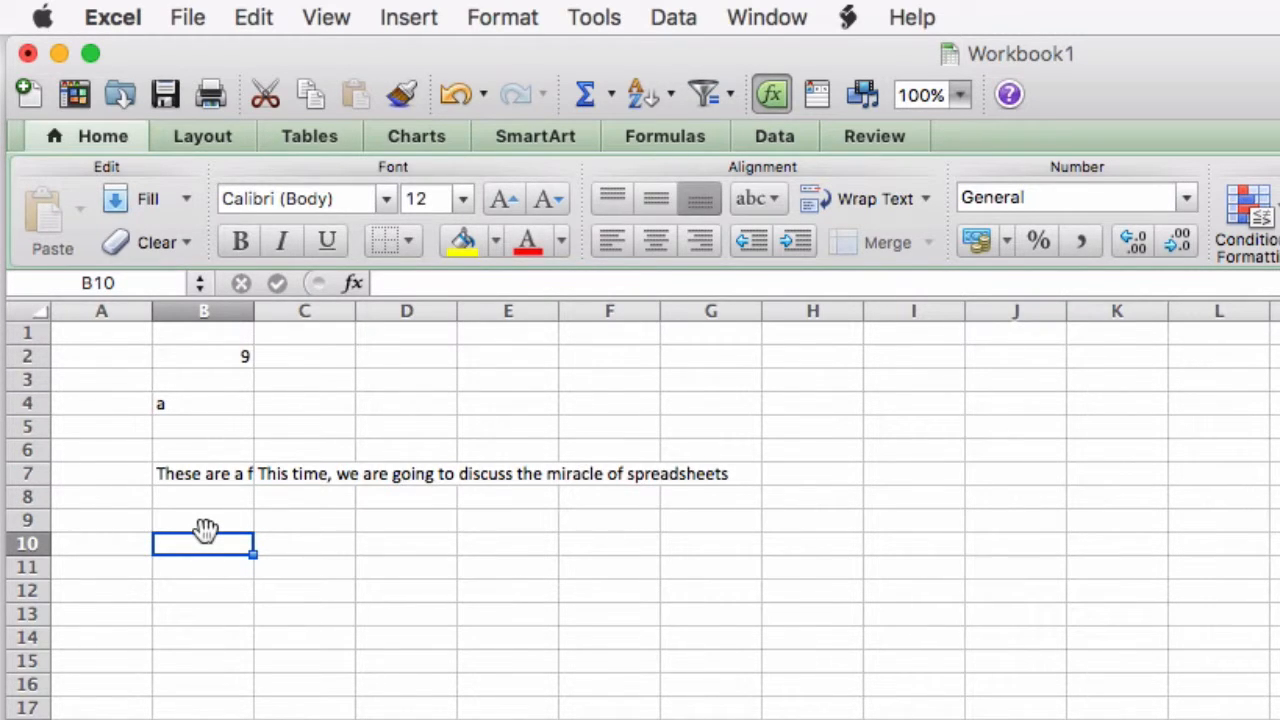
text(5+)
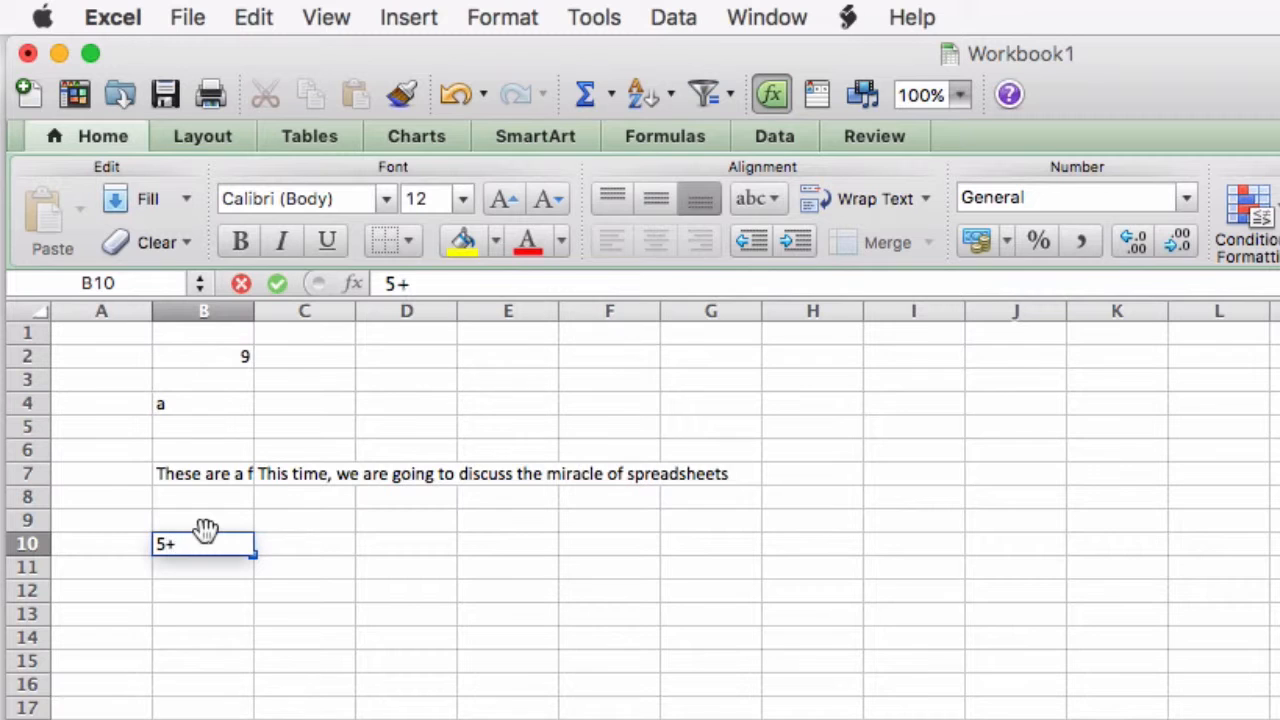
text(6)
key(Return)
key(Return)
text(3)
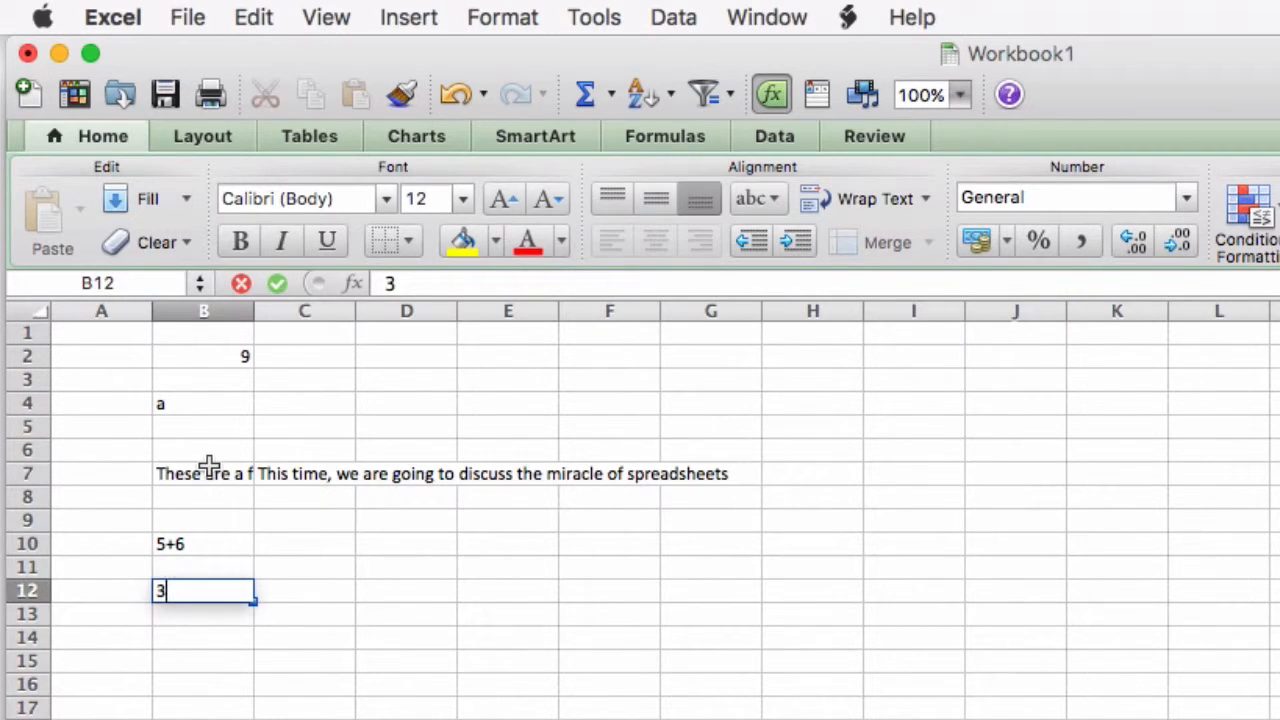
text(/5)
key(Return)
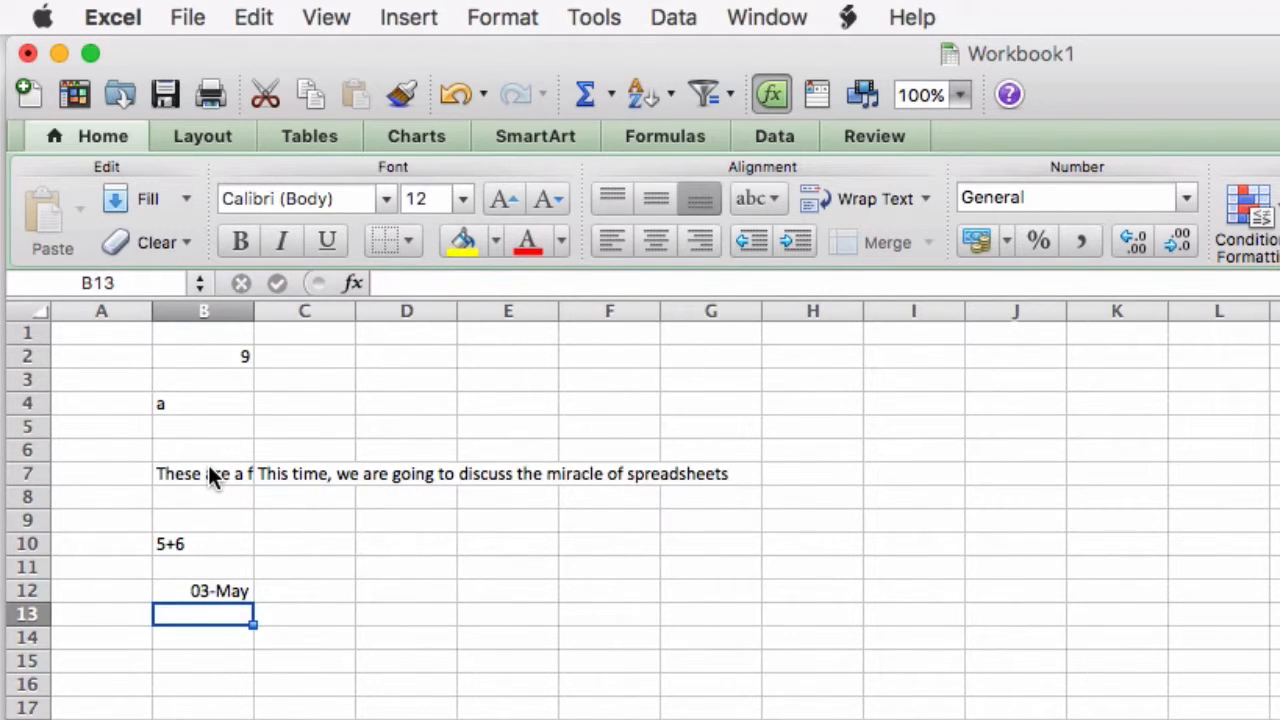
- Enter 7/56 without an equals sign in cell B14
key(Return)
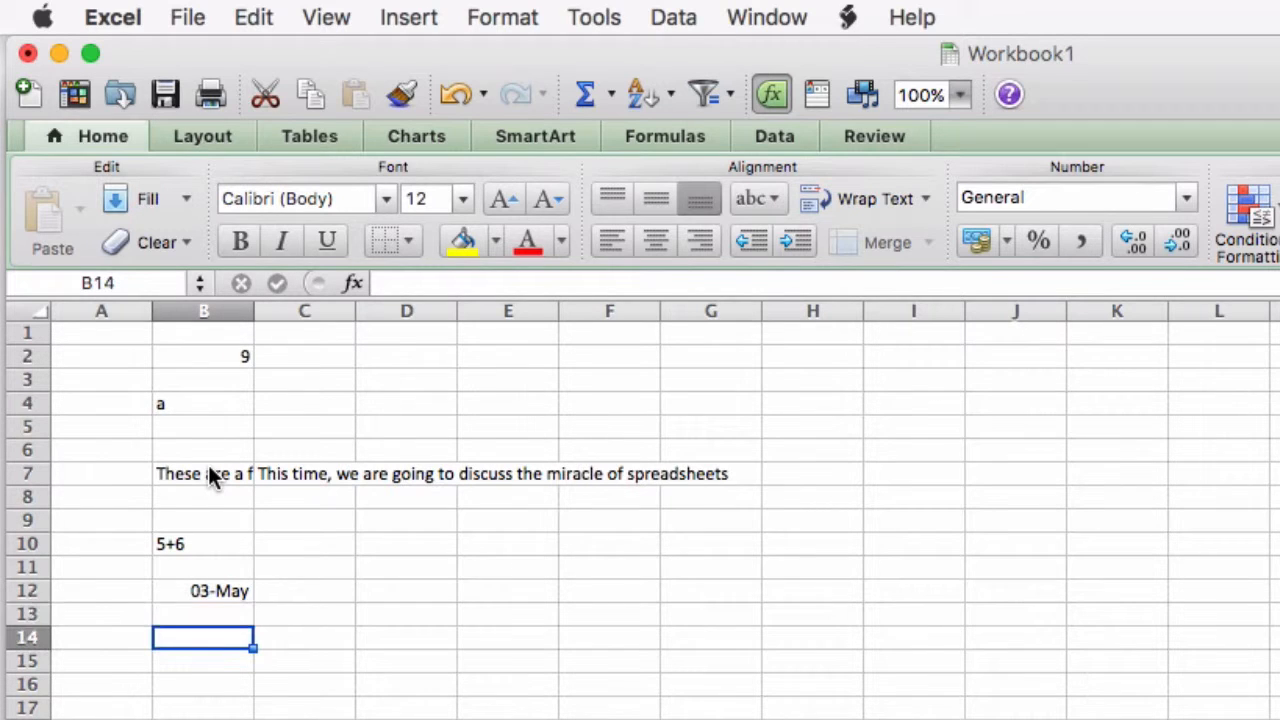
text(7)
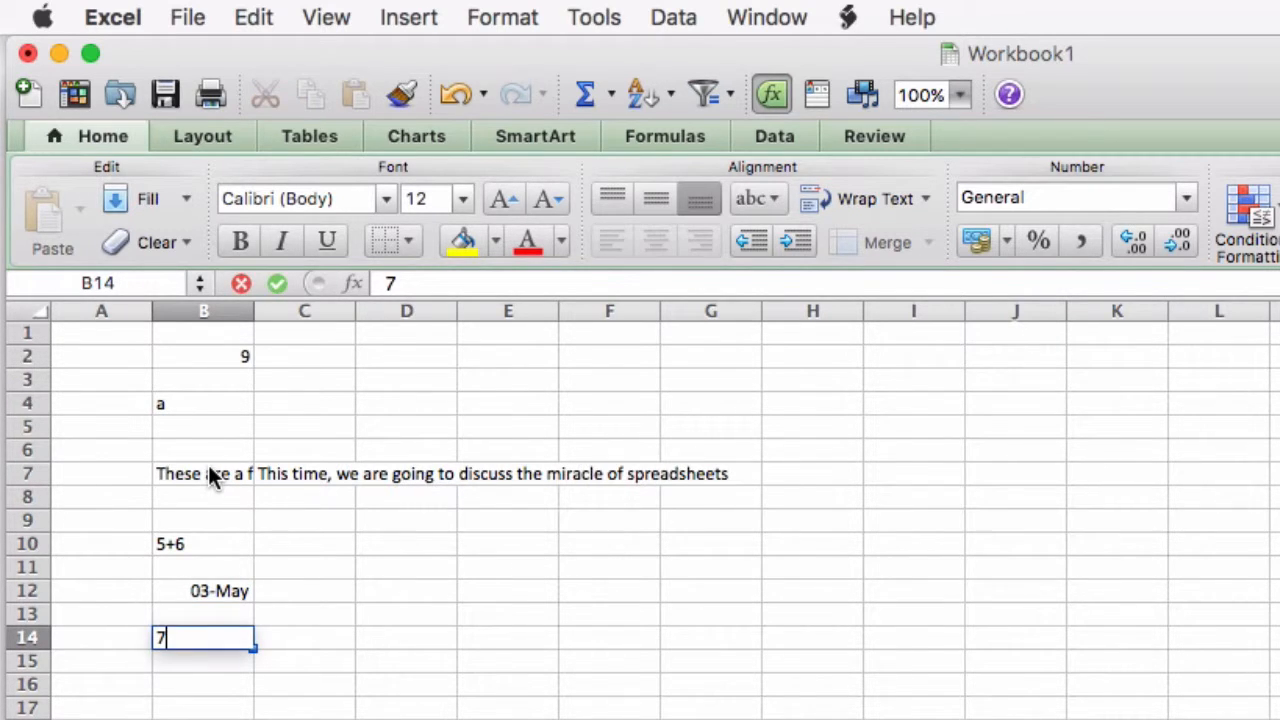
text(/56)
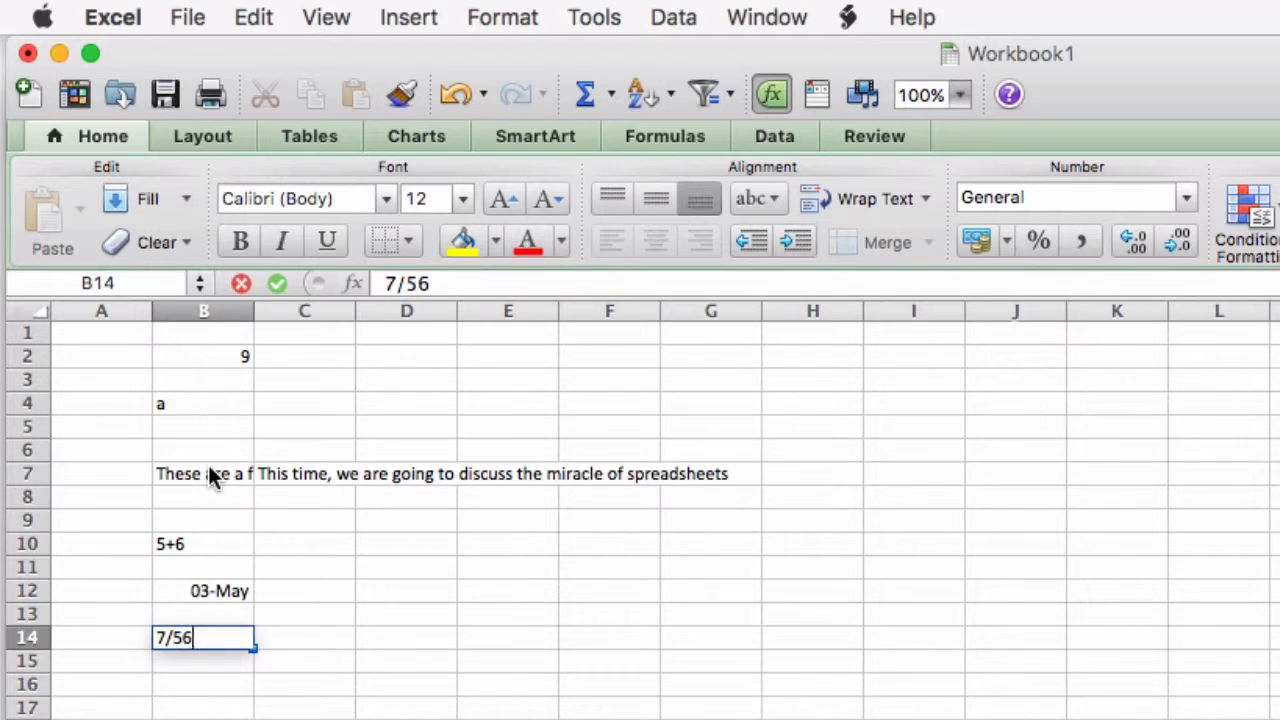
key(Return)
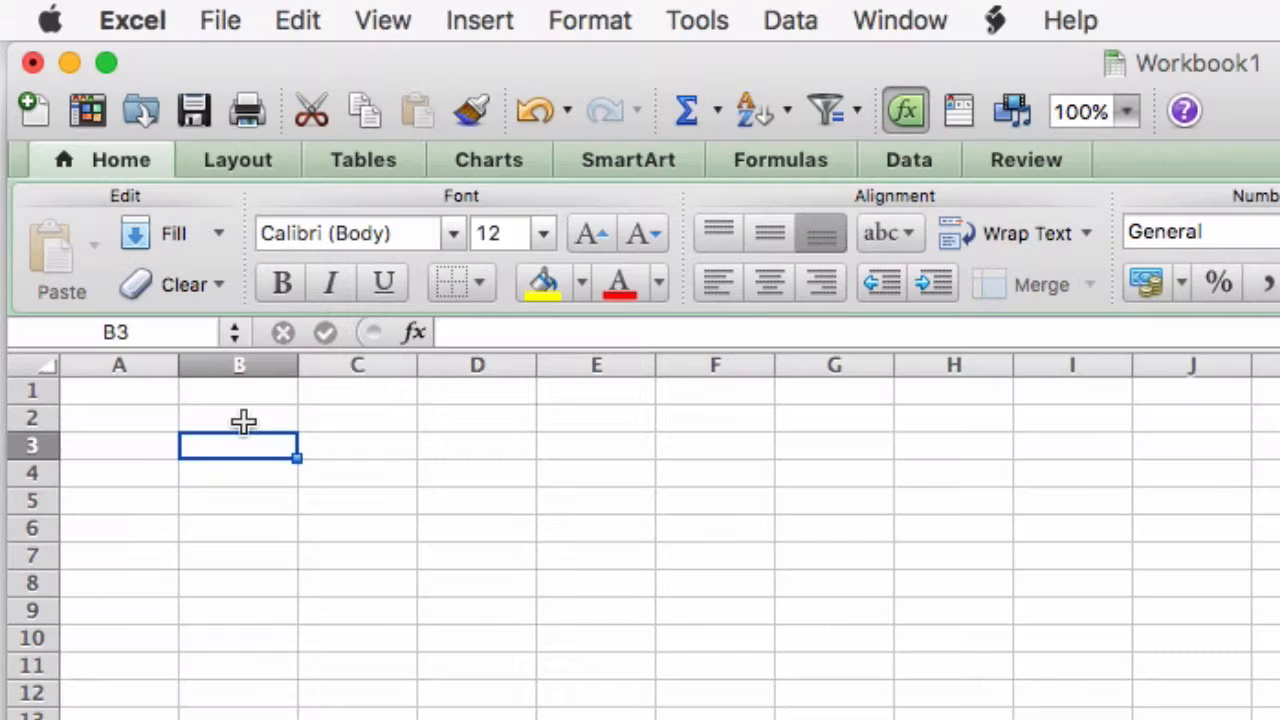
- Enter 57+42 without an equals sign in cell B3 of the empty sheet
text(57)
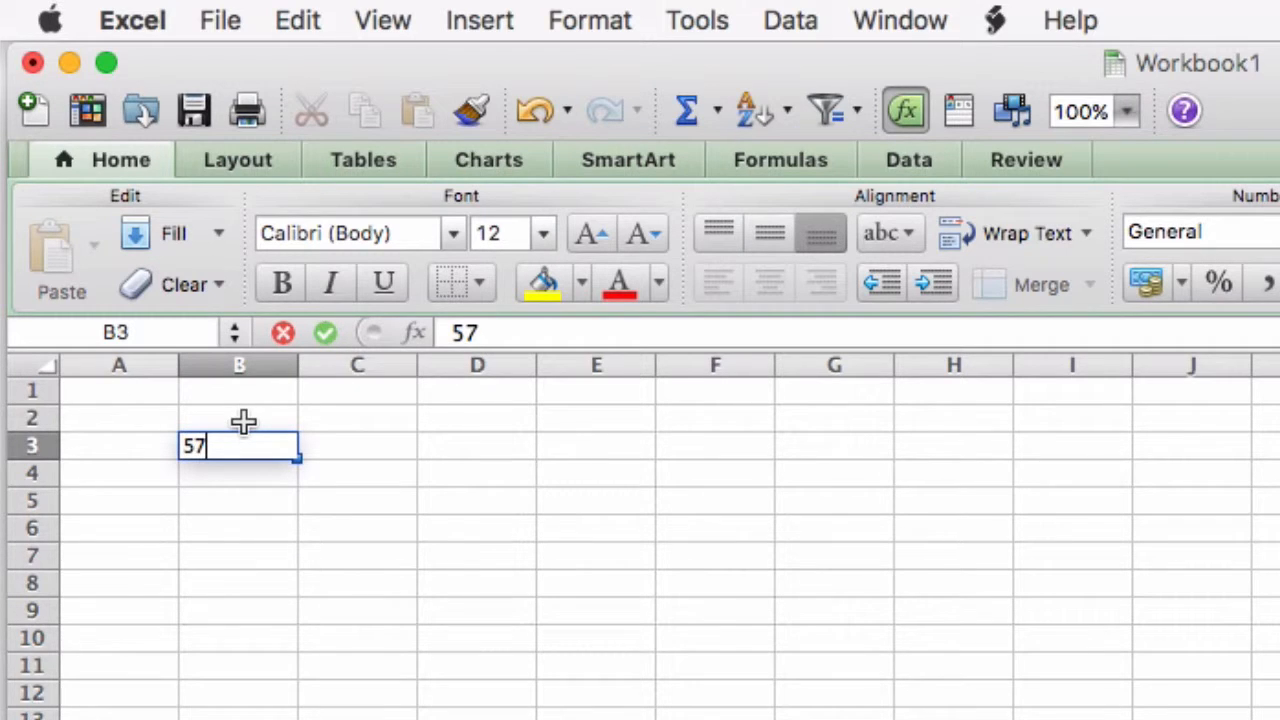
text(+42)
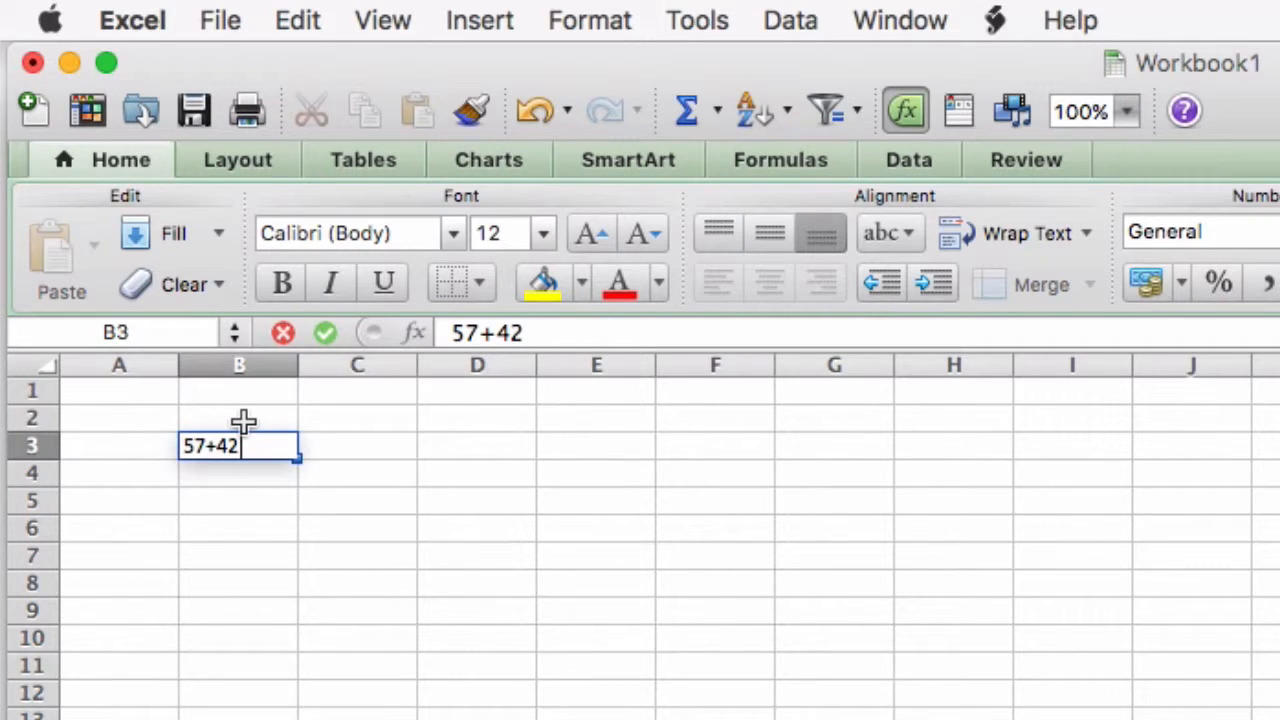
key(Return)
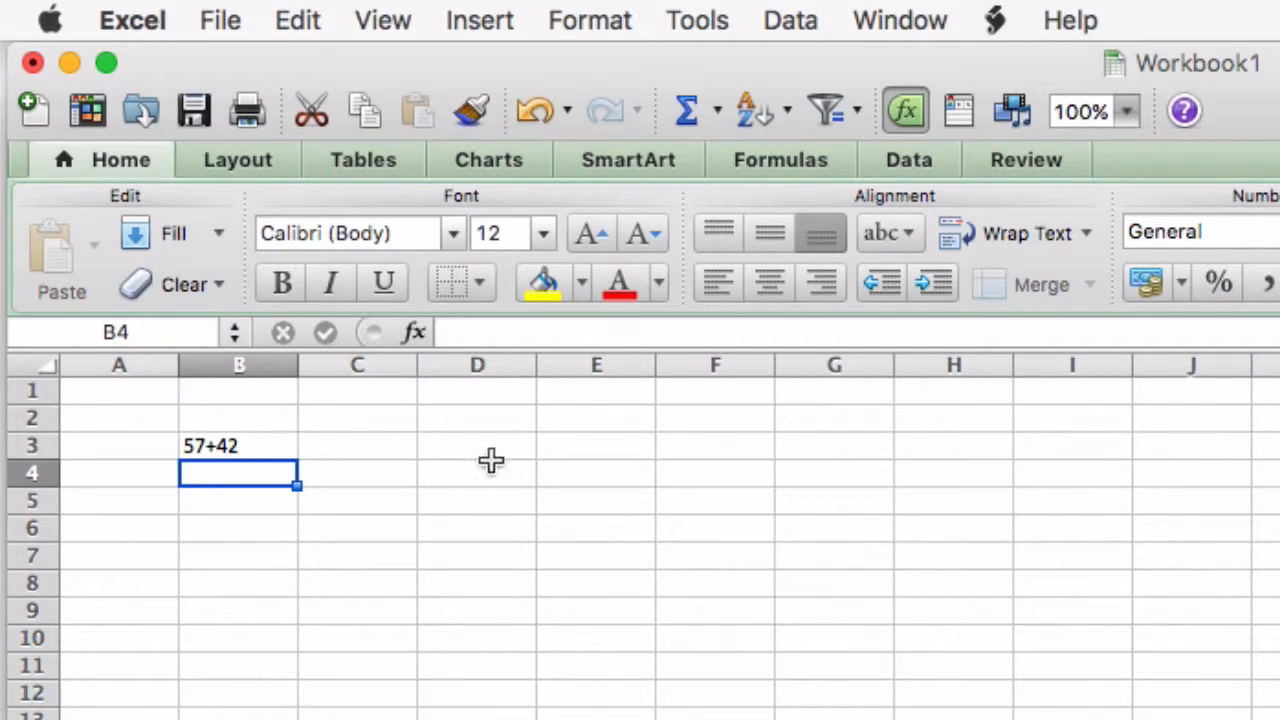
- Enter the formula =57+42 in cell B6
click(240, 523)
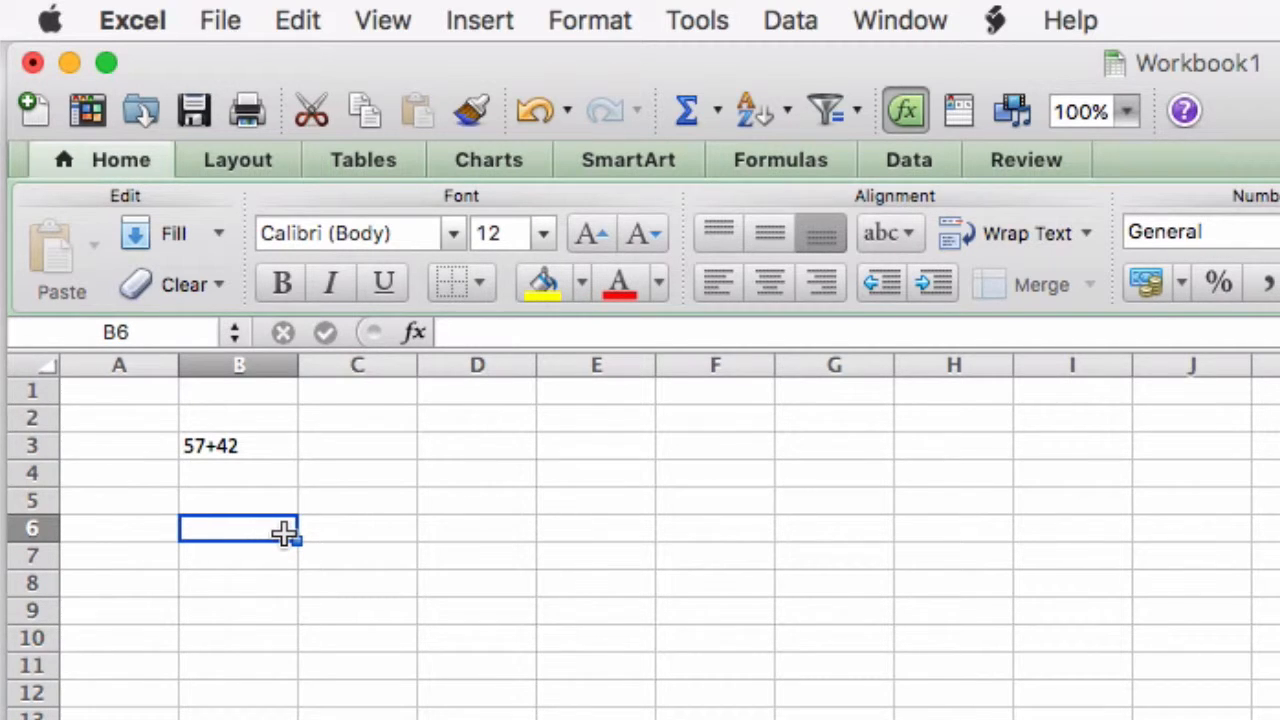
text(=)
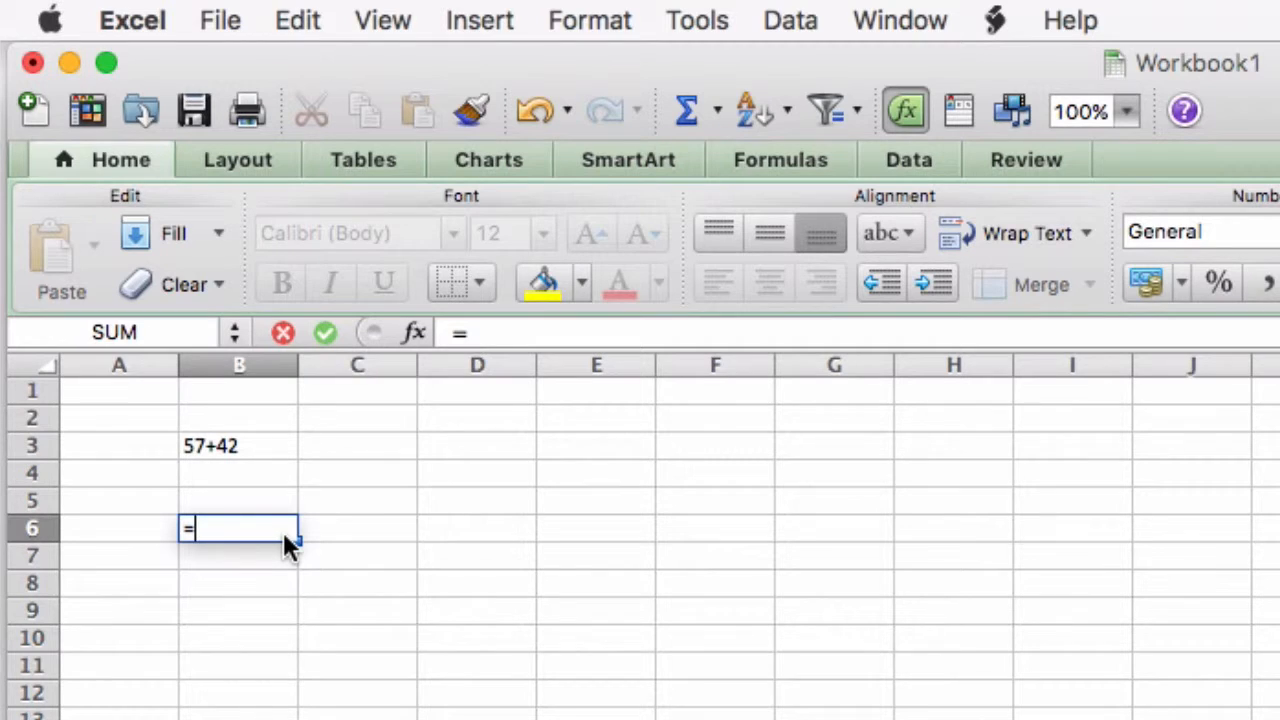
text(57+4)
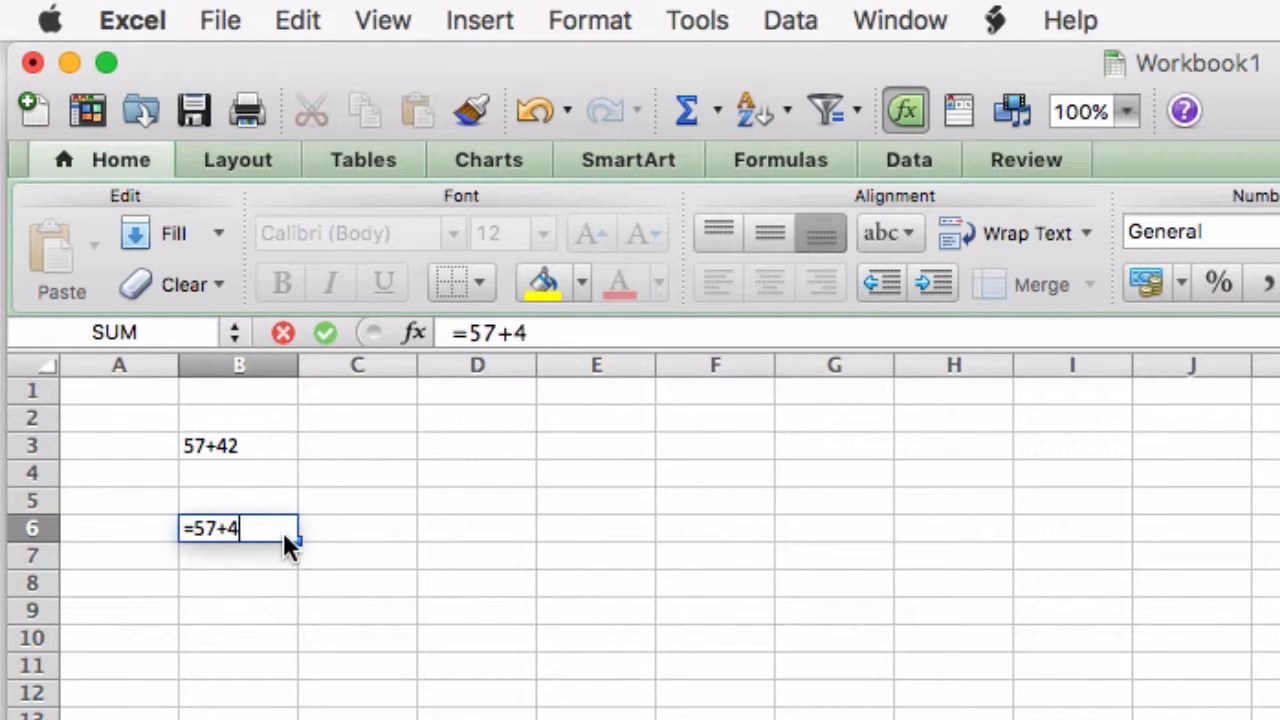
text(2)
key(Return)
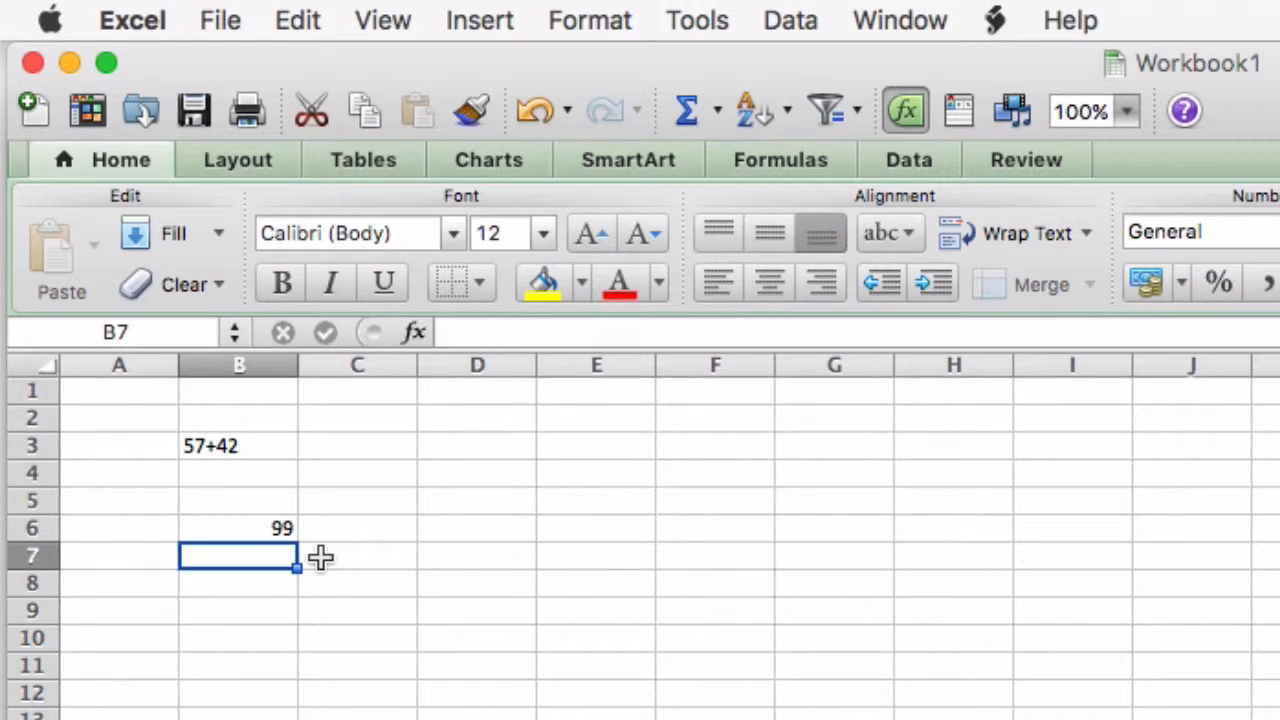
- Enter the division formula =7/8 in cell B9
click(264, 609)
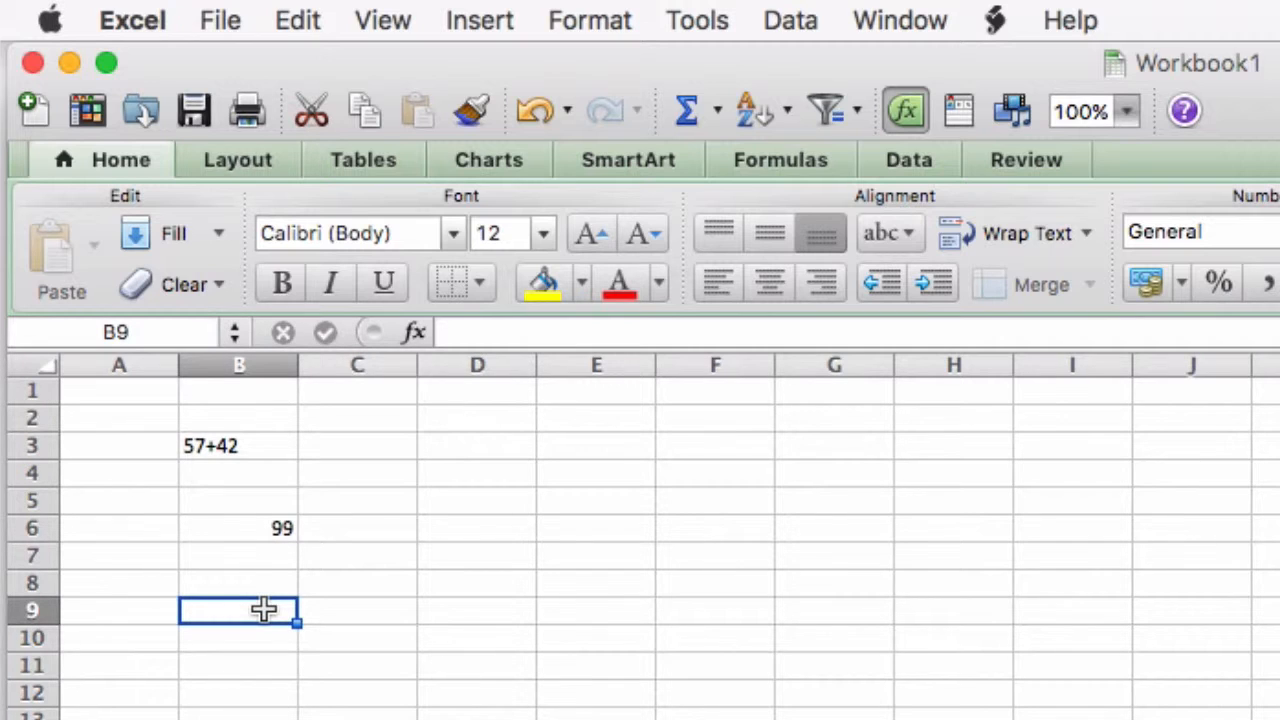
text(=)
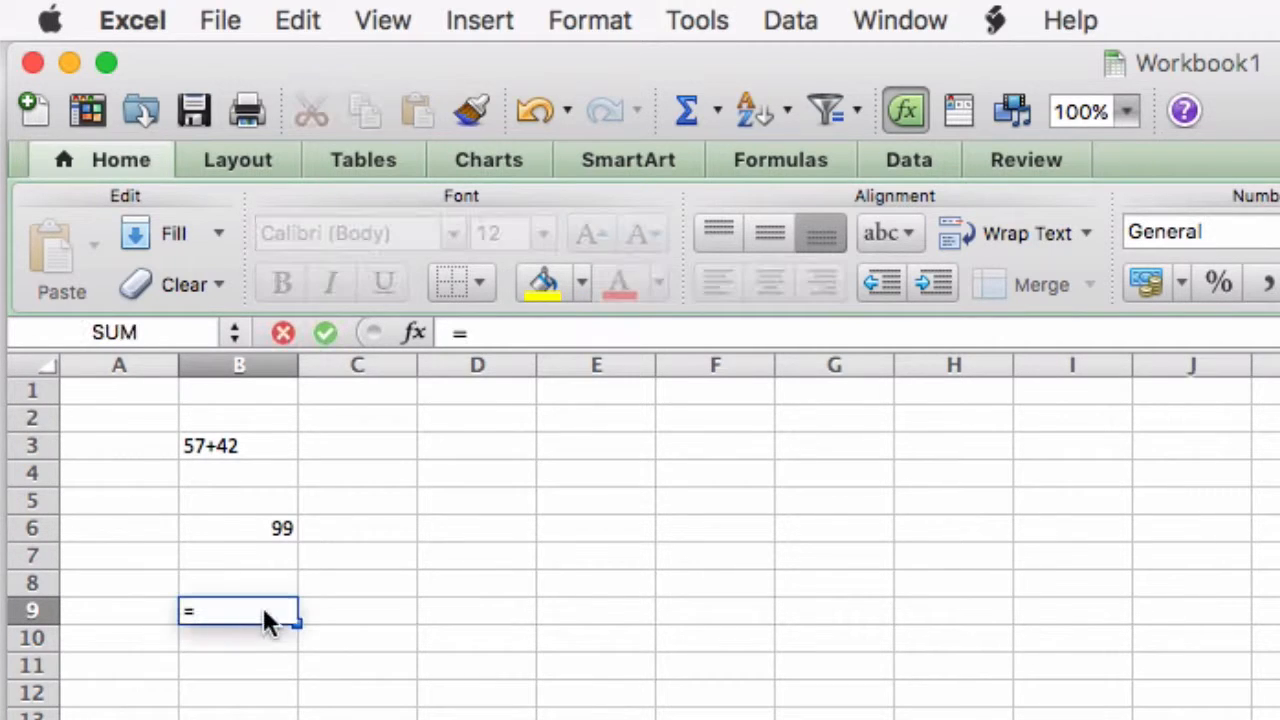
text(7/8)
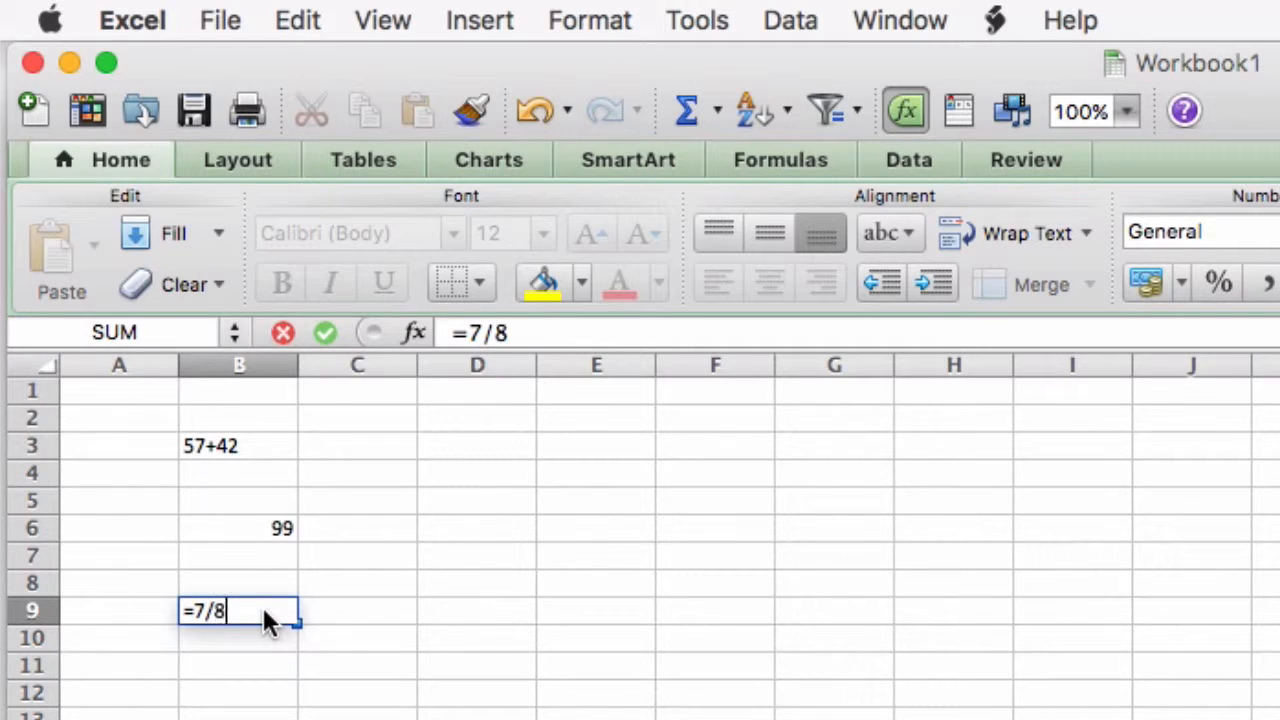
key(Return)
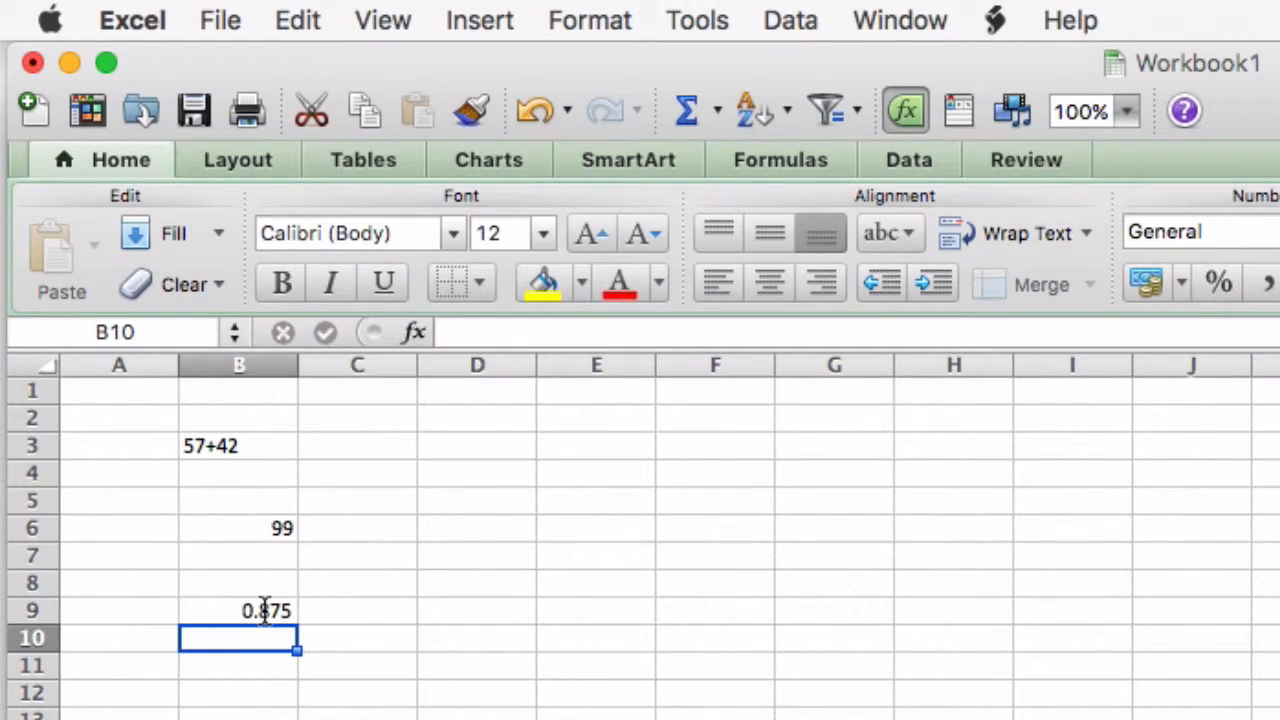
- Enter 7/8 without an equals sign in cell B11, below the division formula
click(275, 665)
text(7)
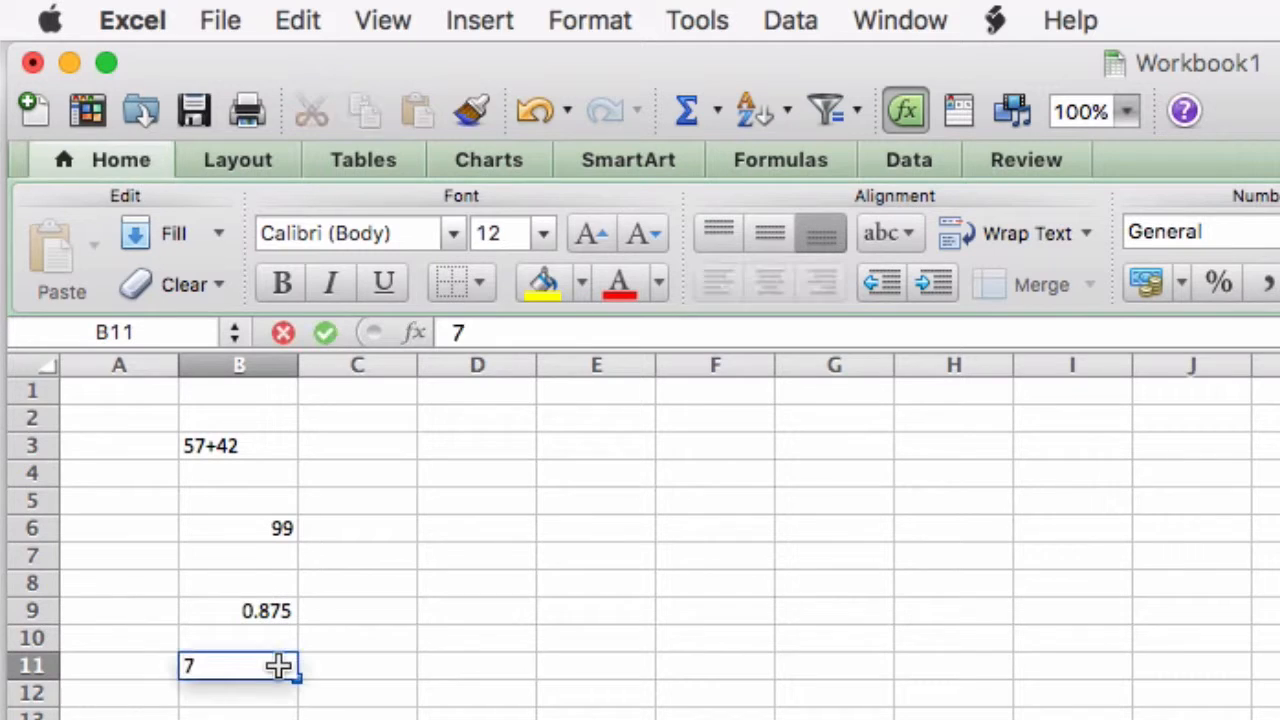
text(/8)
key(Return)
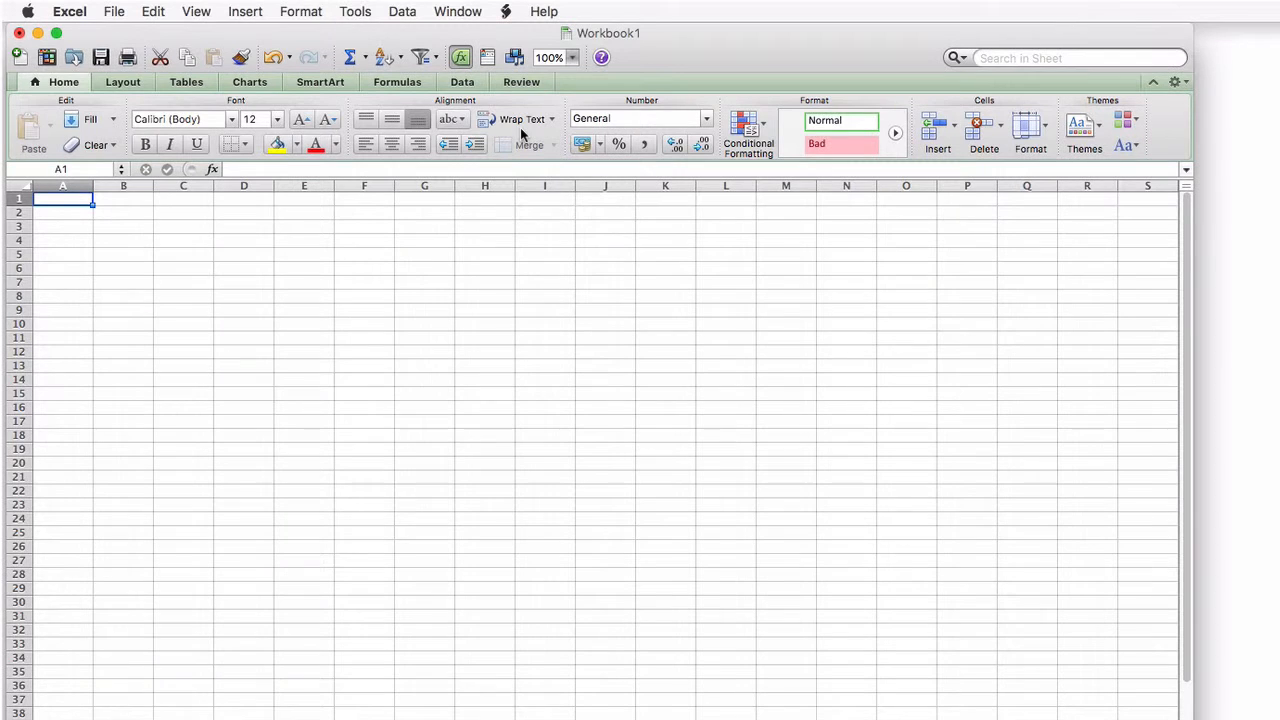
- Open the cell formatting options for A1 and review the number, alignment, font, border, fill and protection settings
click(300, 11)
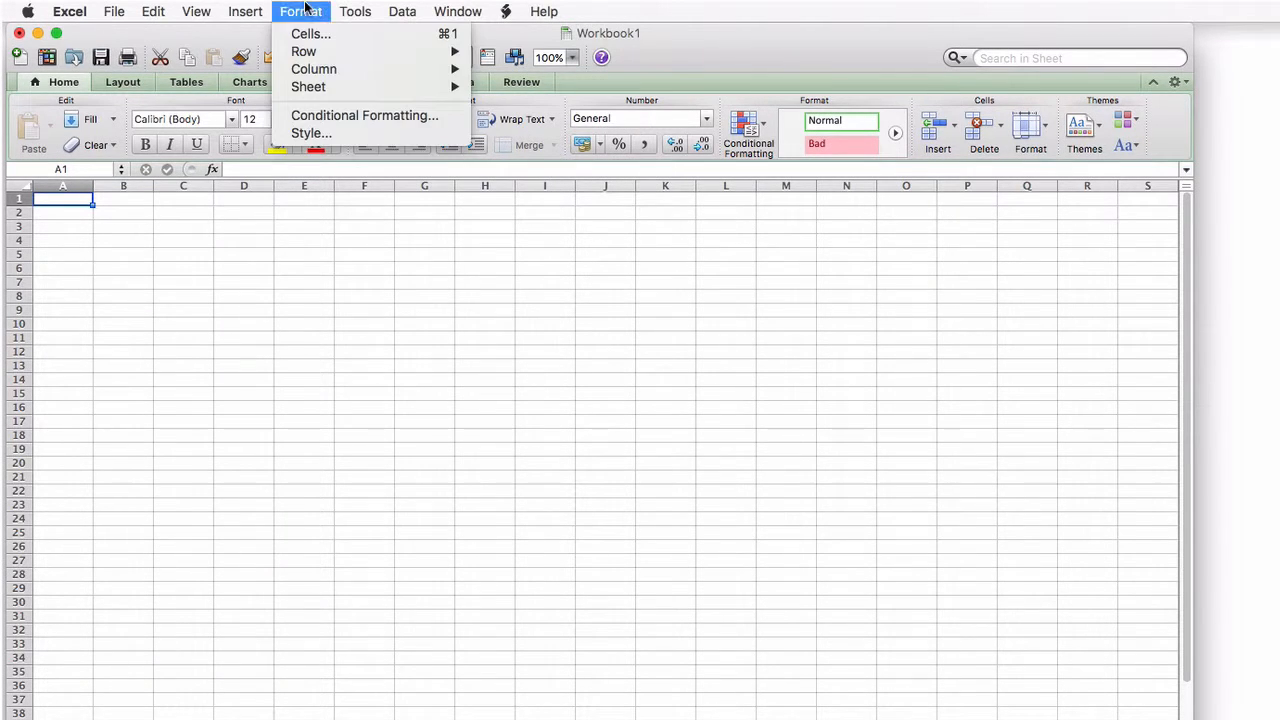
click(316, 35)
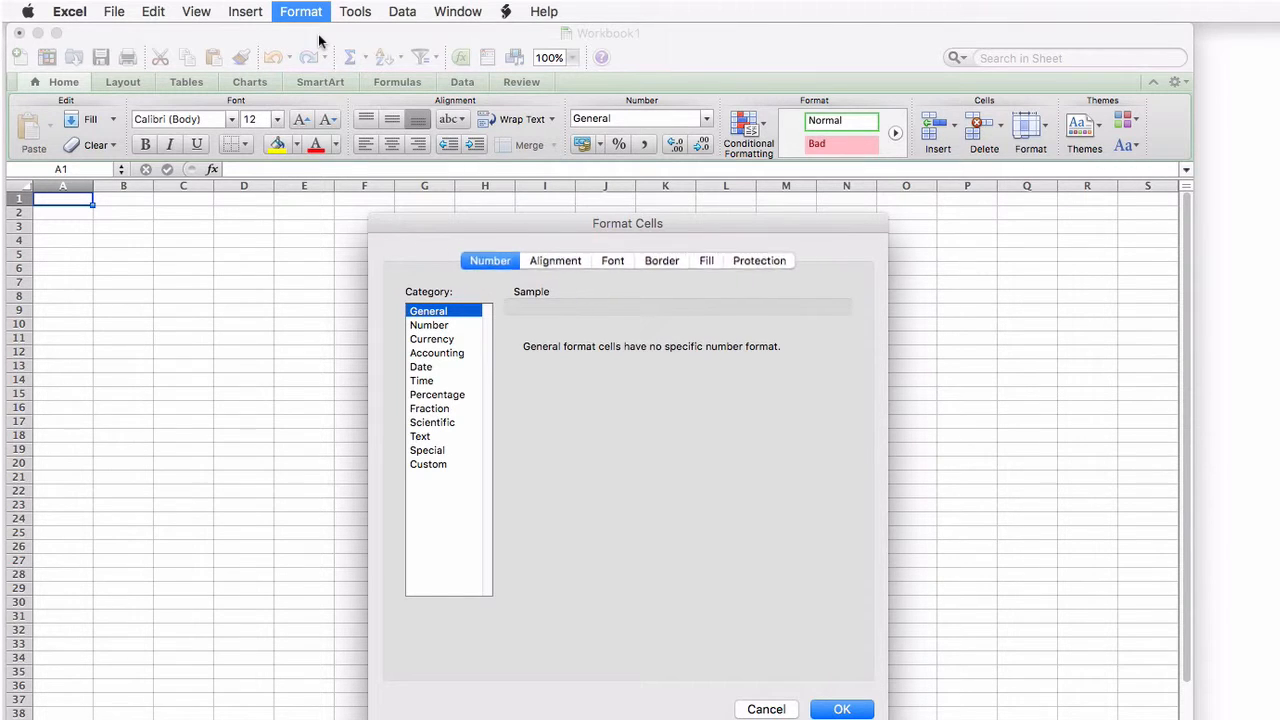
click(540, 260)
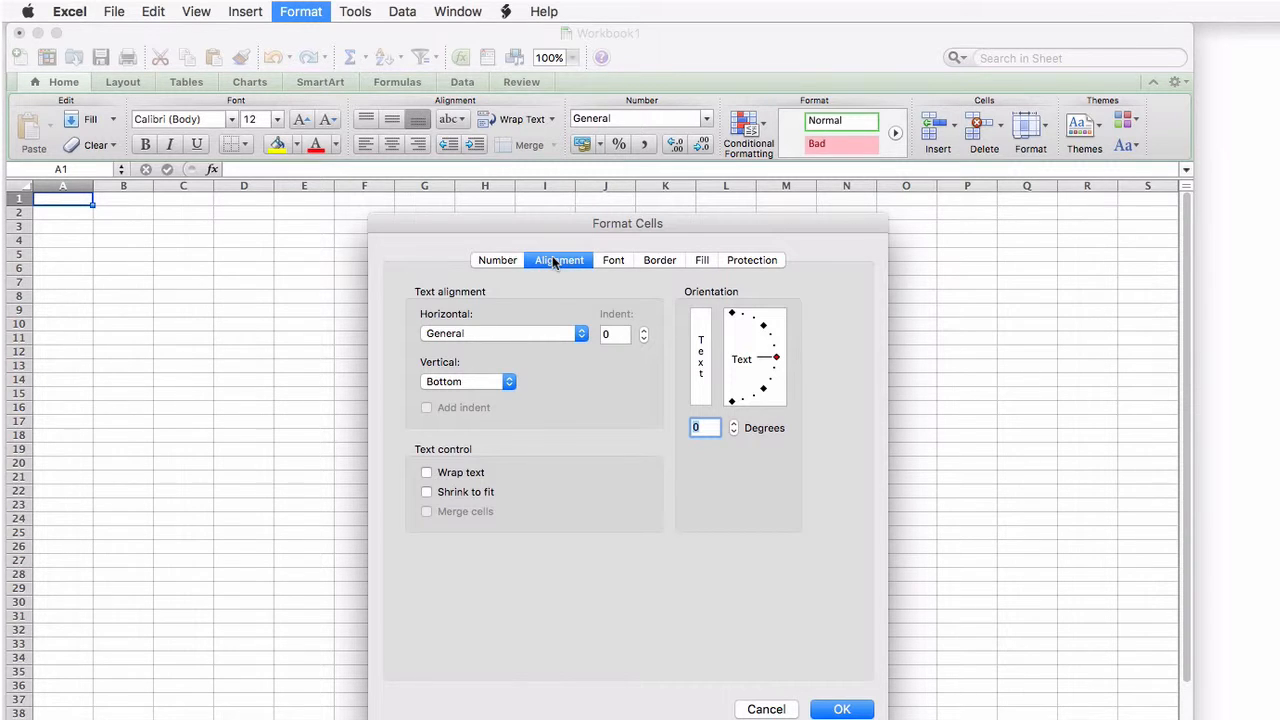
click(620, 261)
click(657, 261)
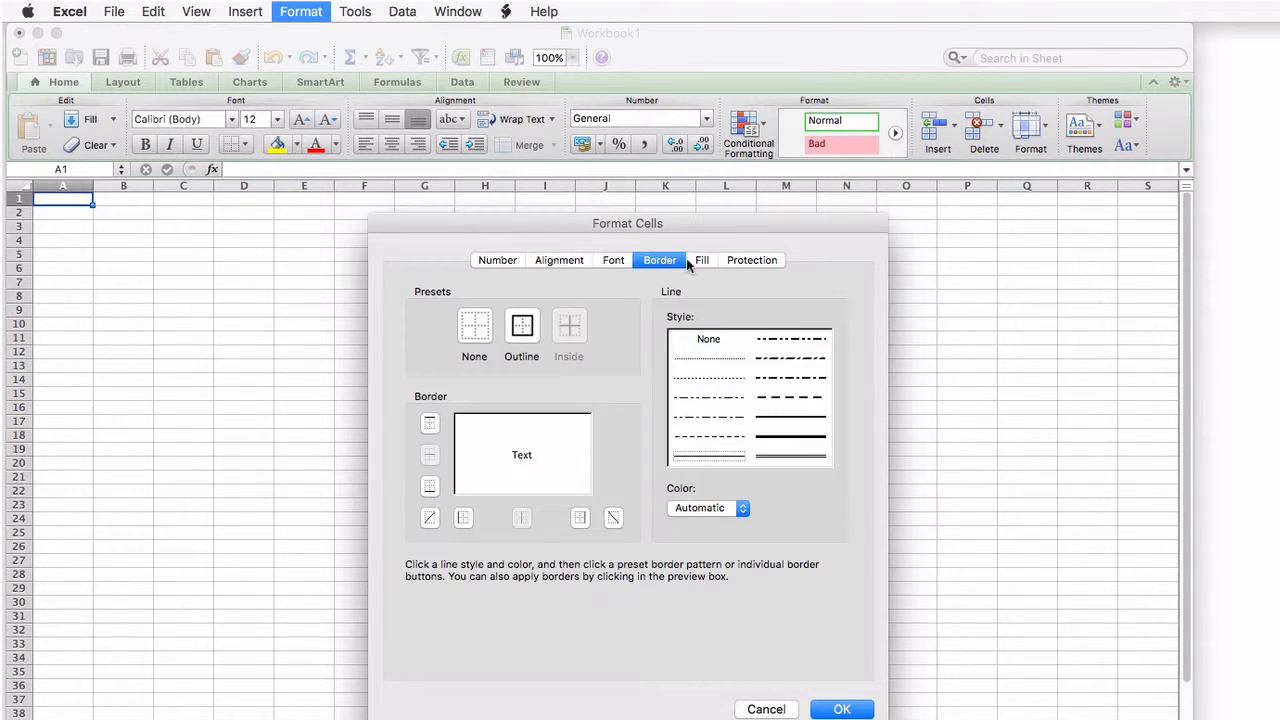
click(698, 261)
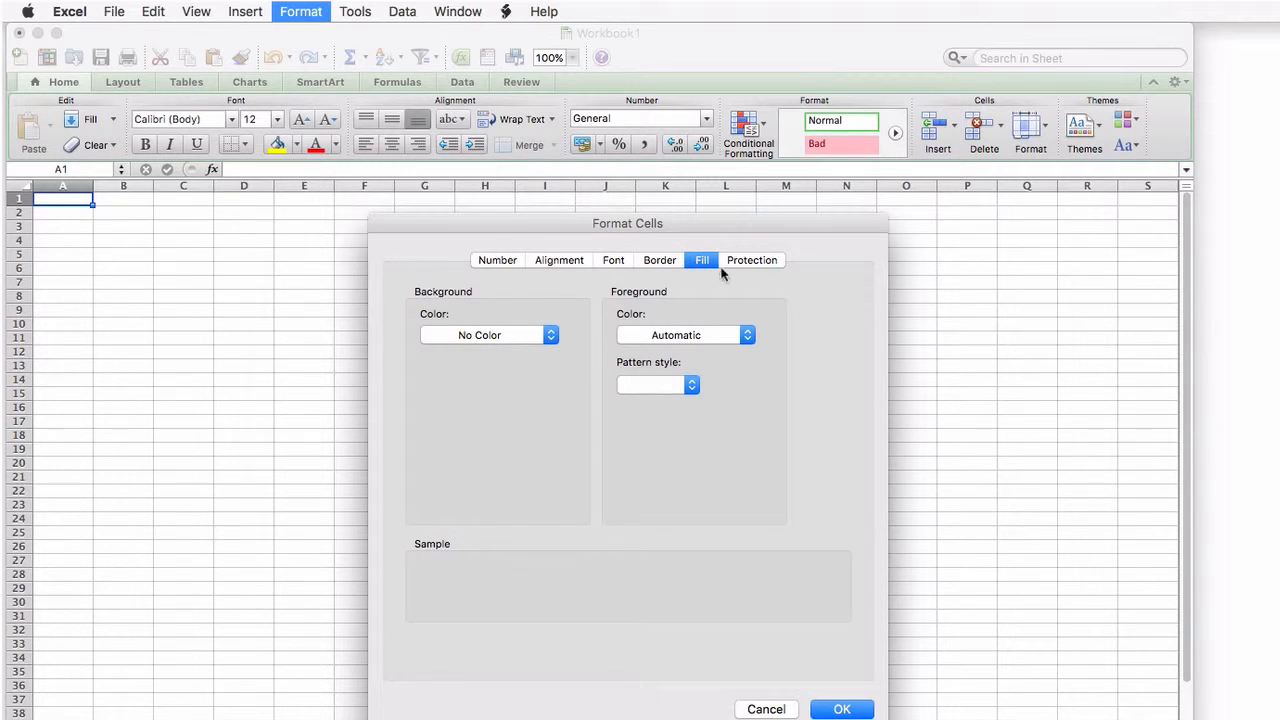
click(741, 262)
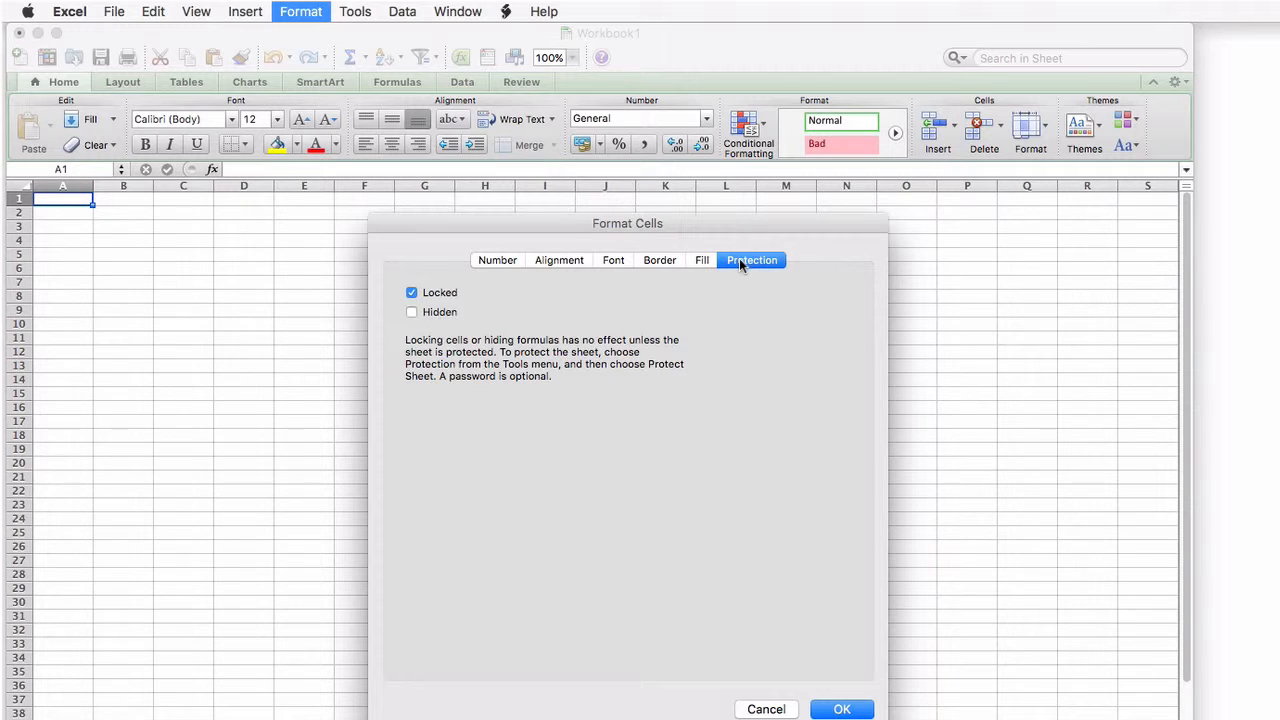
- Review the General and Number categories in the number format options for A1, leaving the format unchanged
click(497, 261)
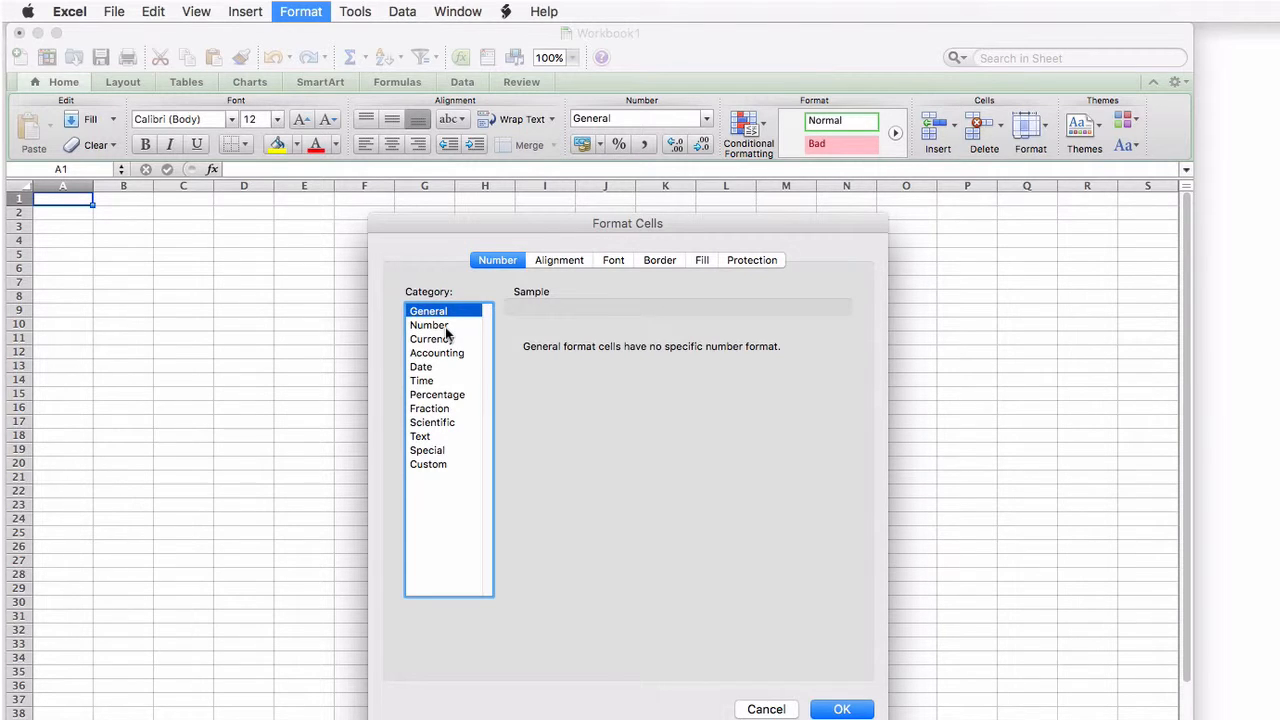
click(446, 329)
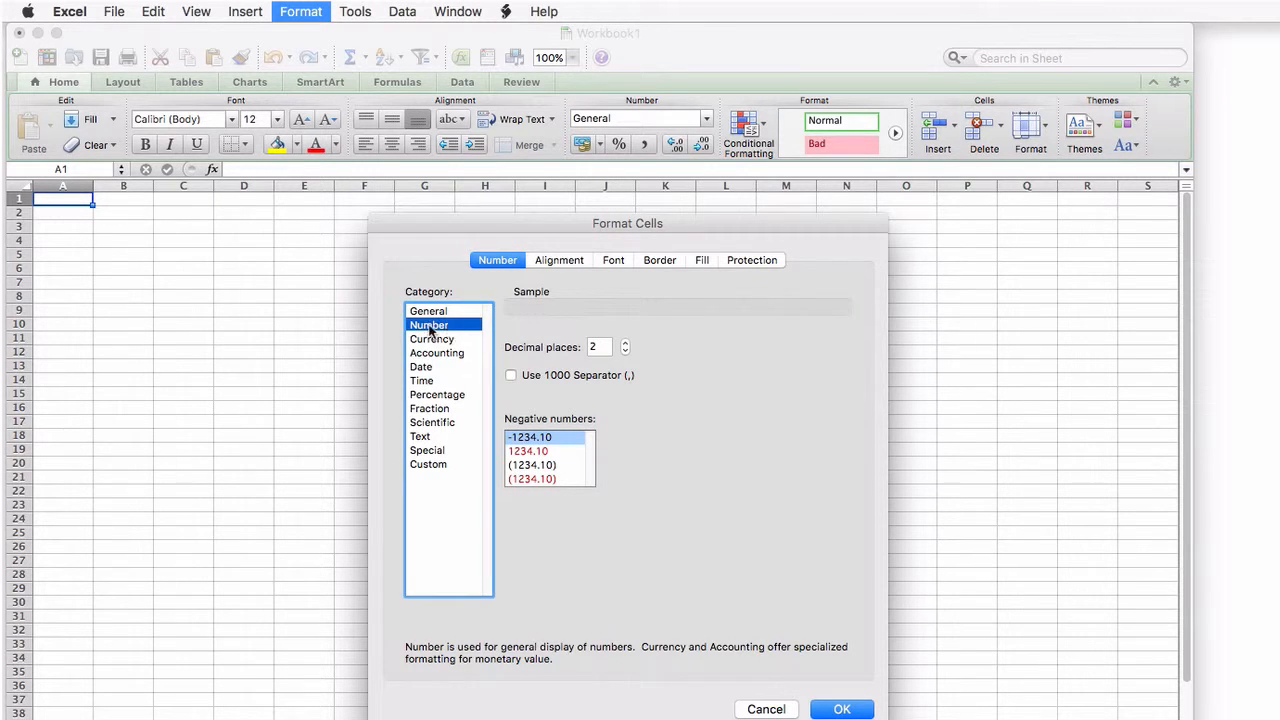
click(766, 709)
- Enter the labels Number, Currency, Date, Percentage and Text down column B in cells B3 to B7
click(136, 228)
text(Number)
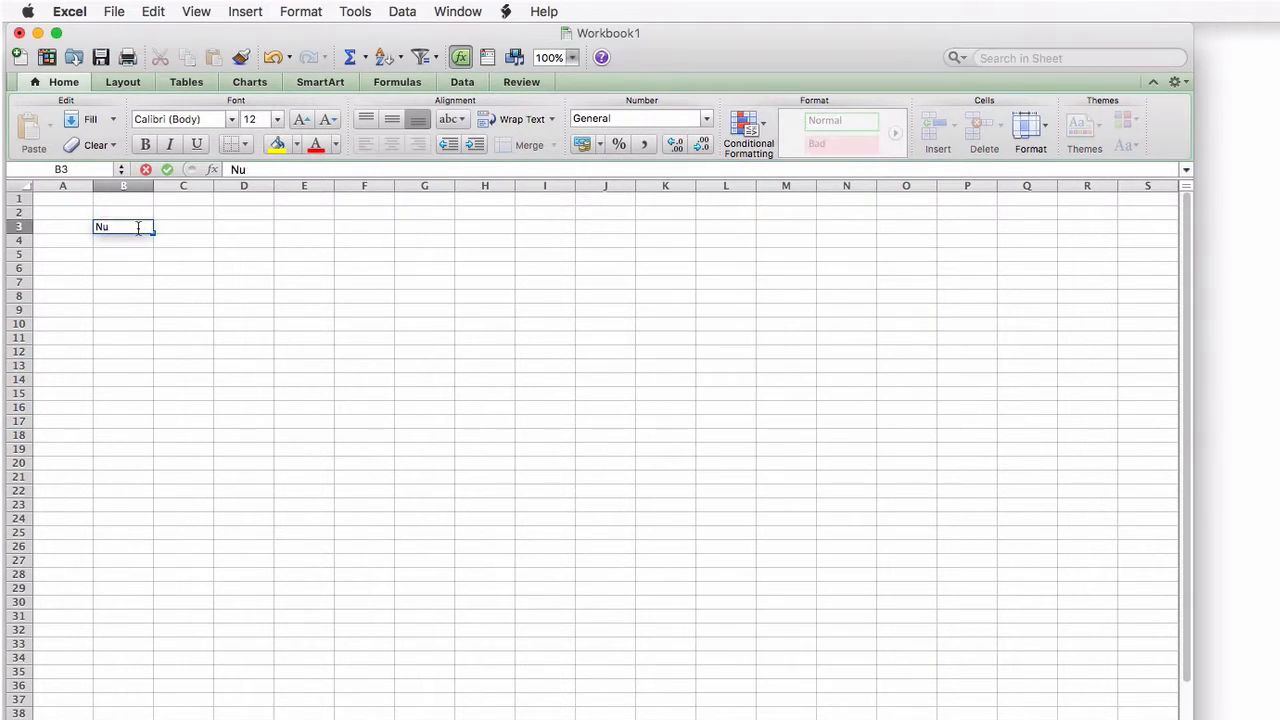
key(Return)
text(Currency)
key(Return)
text(Date)
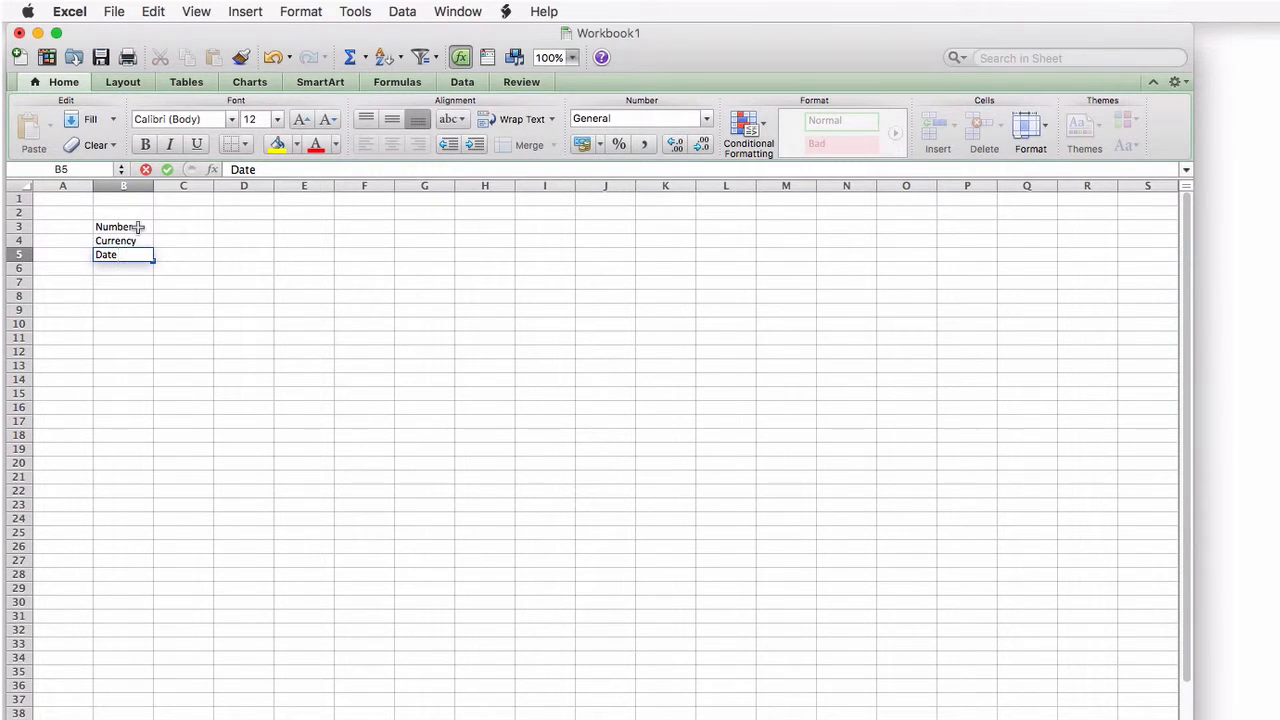
key(Return)
text(Percentage)
key(Return)
text(Text)
key(Return)
- Format cell C3, beside the Number label, as Number with 2 decimal places
click(190, 226)
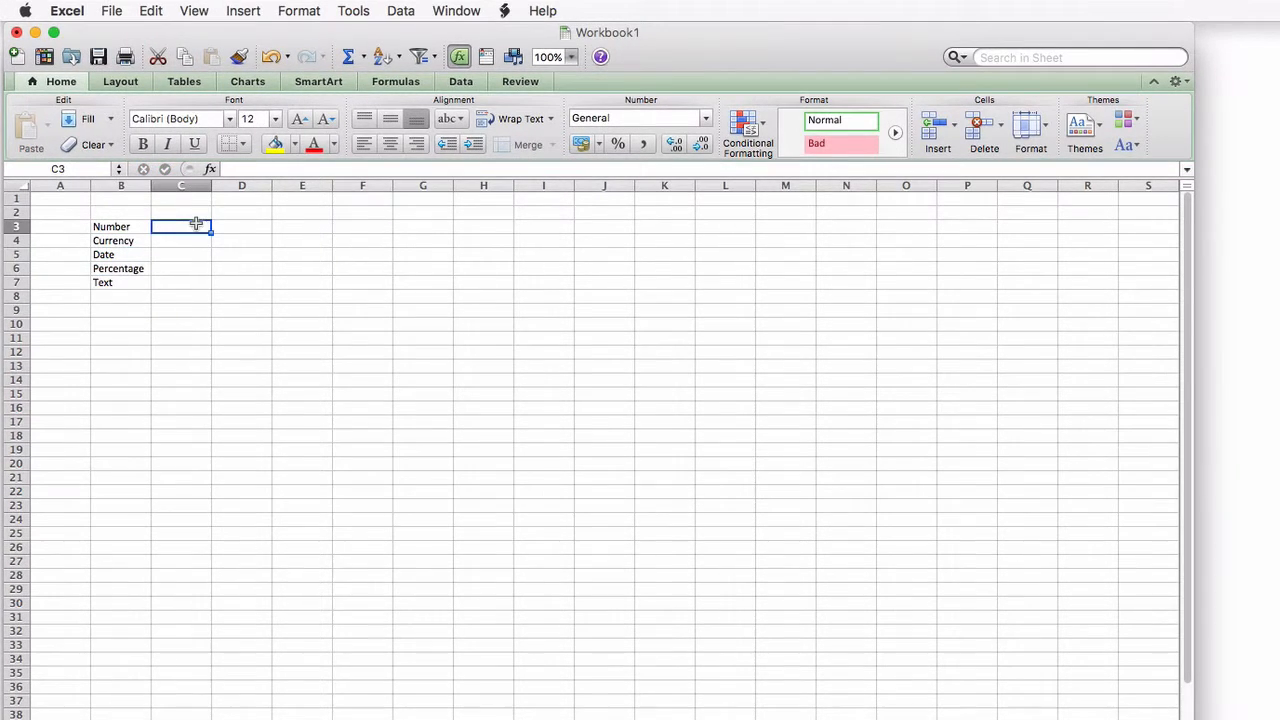
click(302, 10)
click(310, 30)
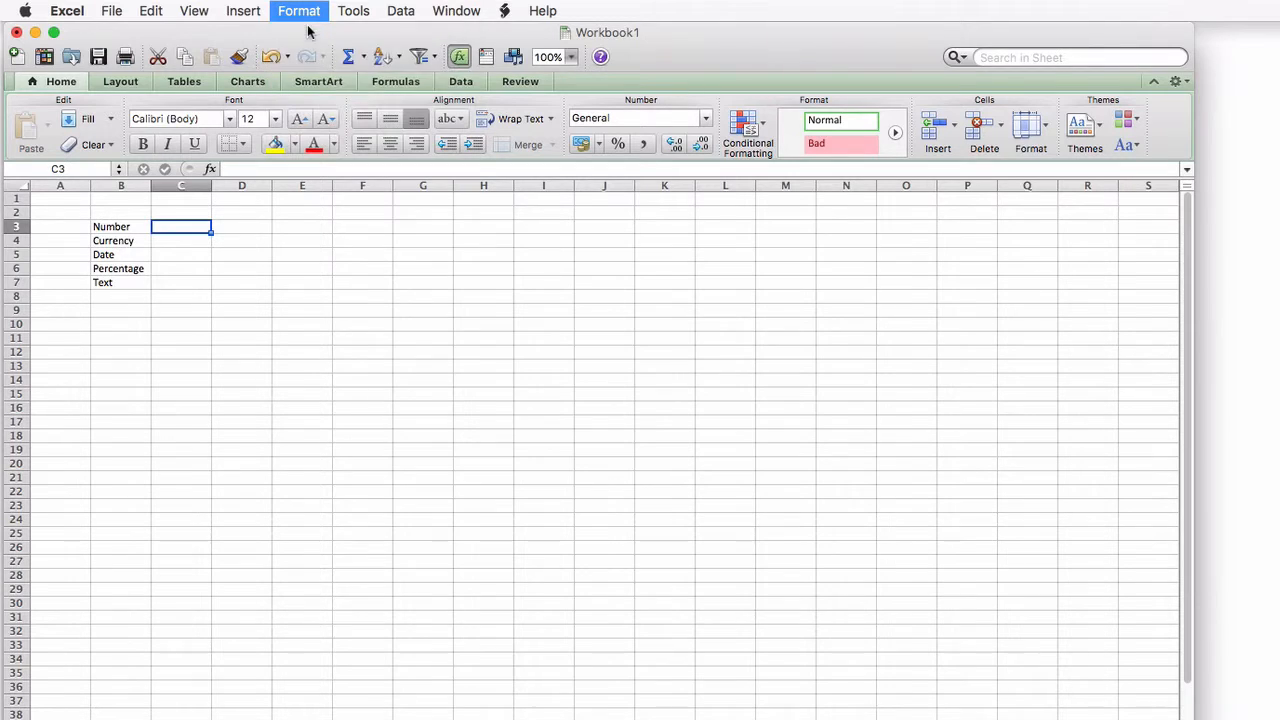
click(434, 326)
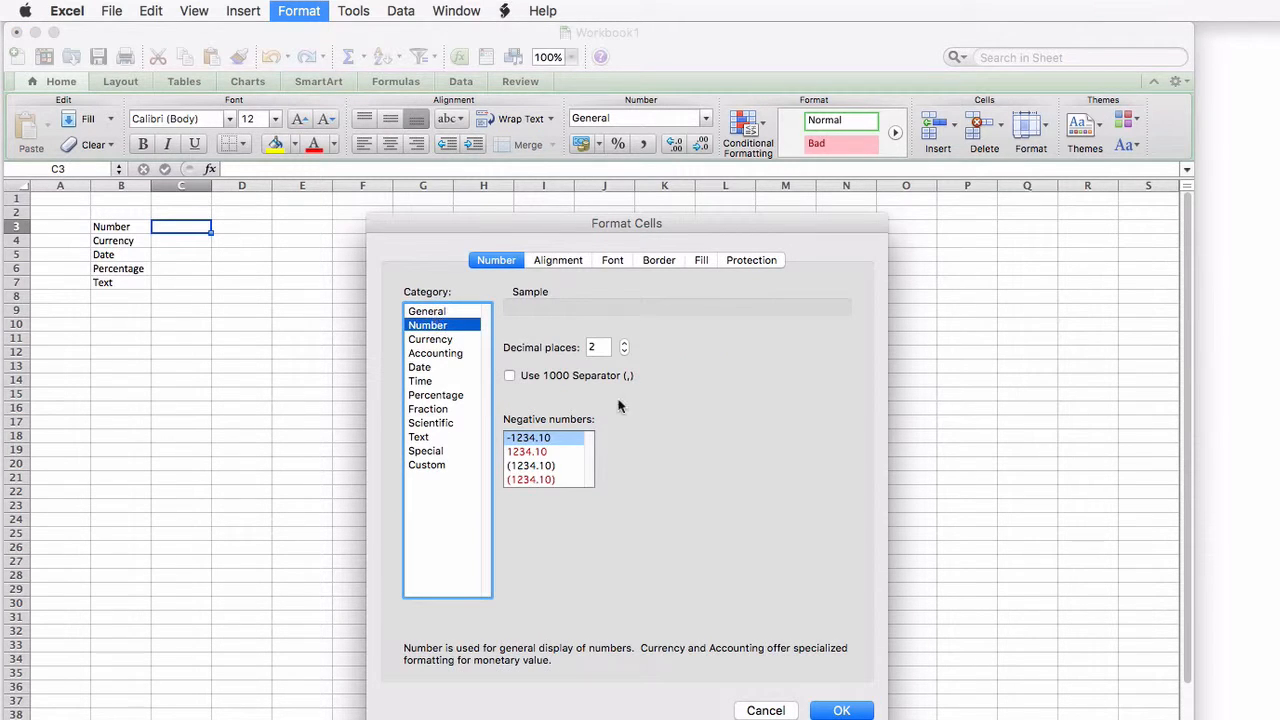
click(838, 710)
- Format cell C4, beside the Currency label, as Currency with 2 decimal places and the ¥ symbol
click(184, 241)
click(300, 11)
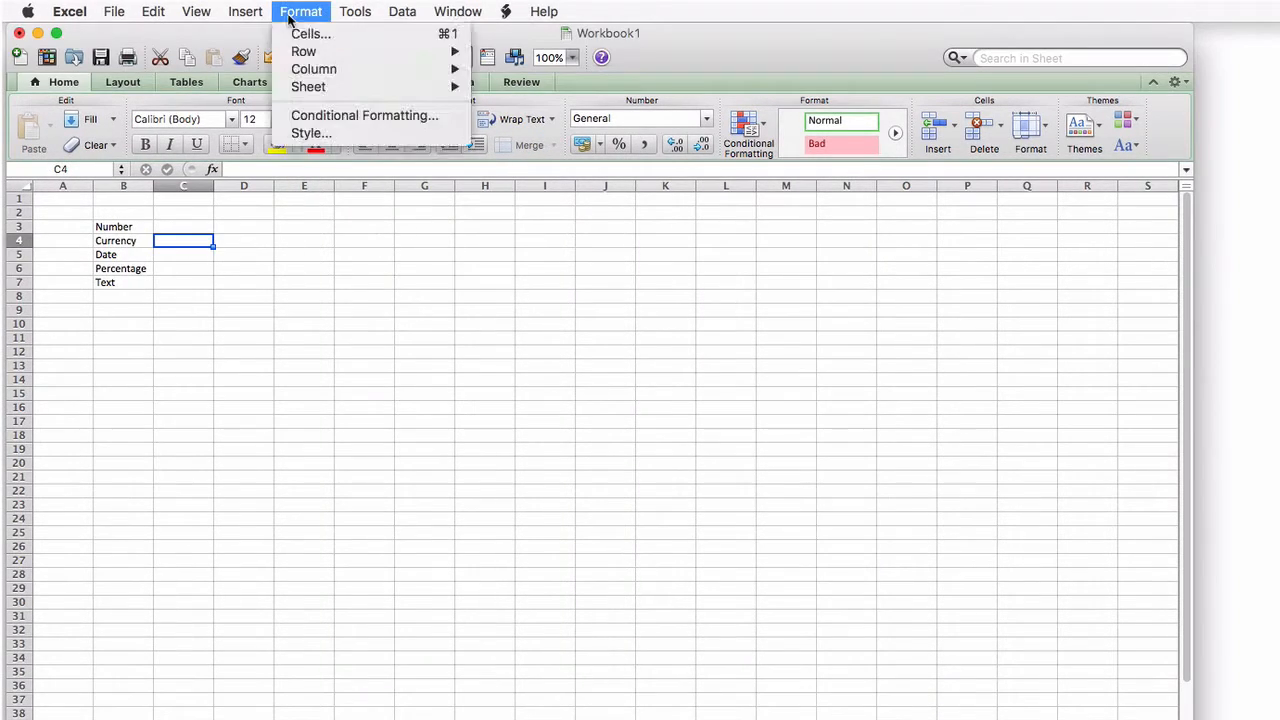
click(312, 33)
click(440, 340)
click(611, 394)
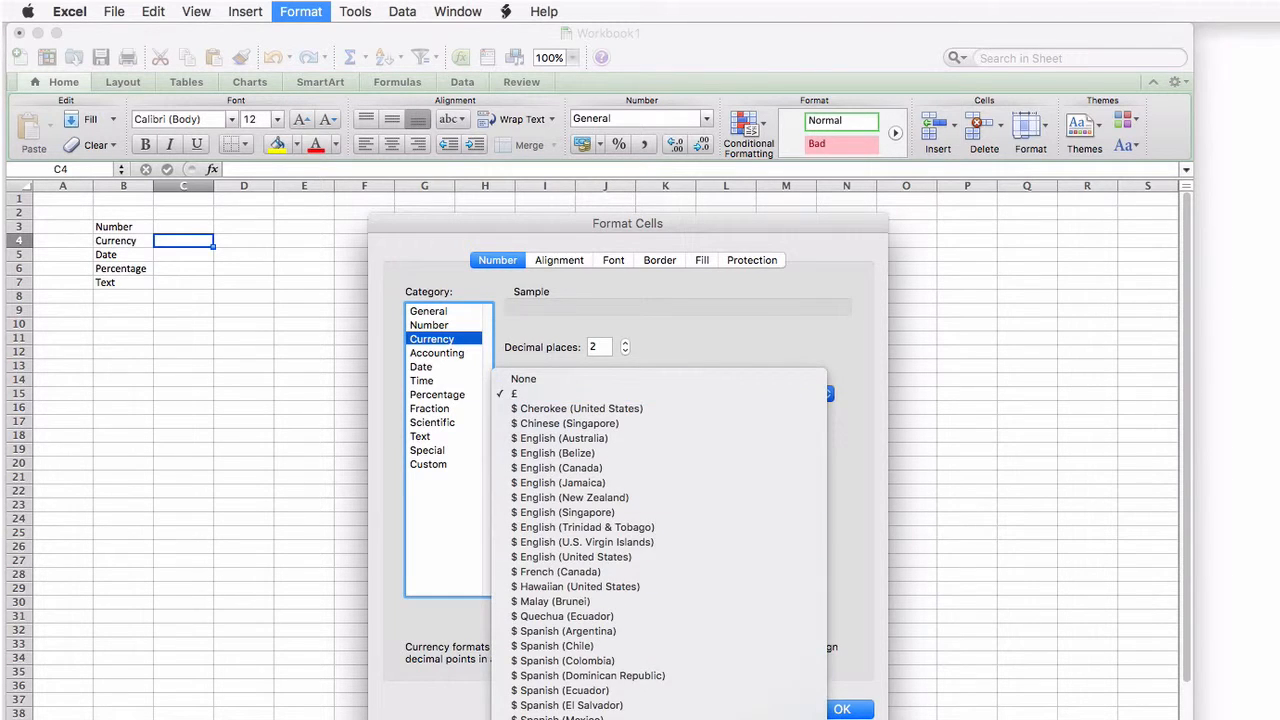
click(612, 718)
click(838, 710)
- Format cell C5, beside the Date label, with the Date category
click(184, 255)
click(300, 11)
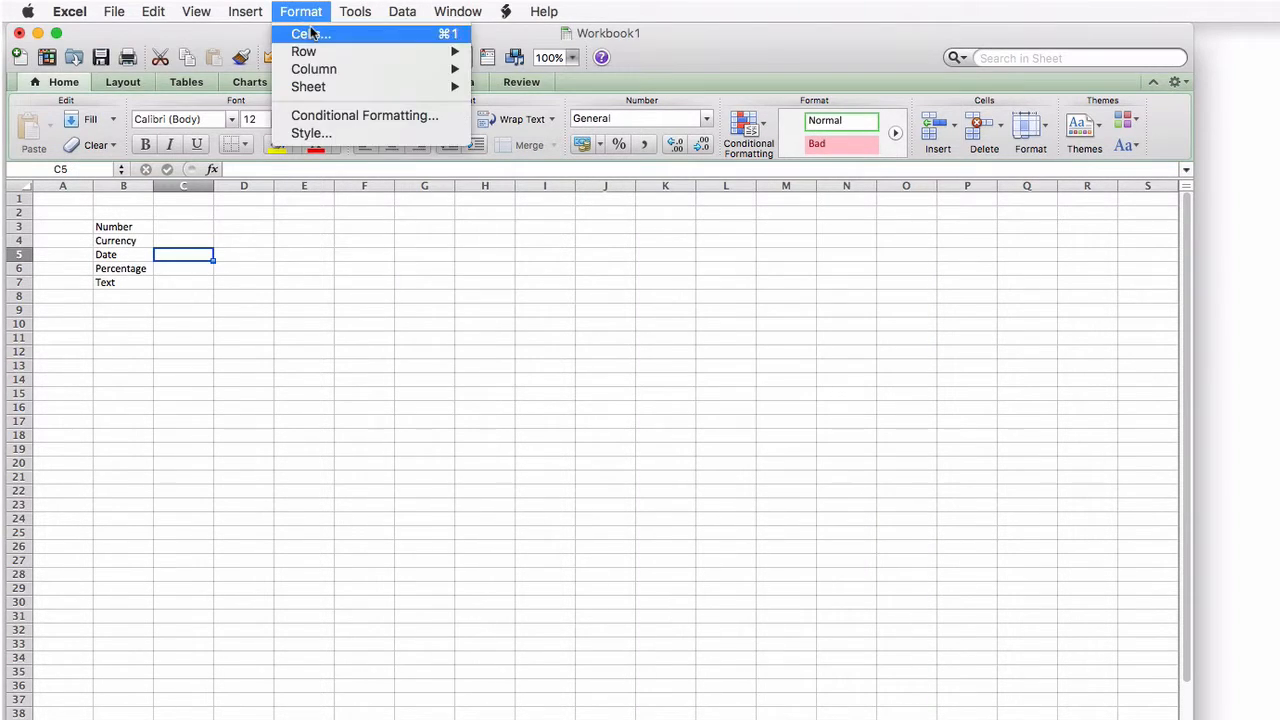
click(312, 33)
click(432, 367)
click(838, 710)
- Format cell C6, beside the Percentage label, with the Percentage category
click(184, 269)
click(300, 11)
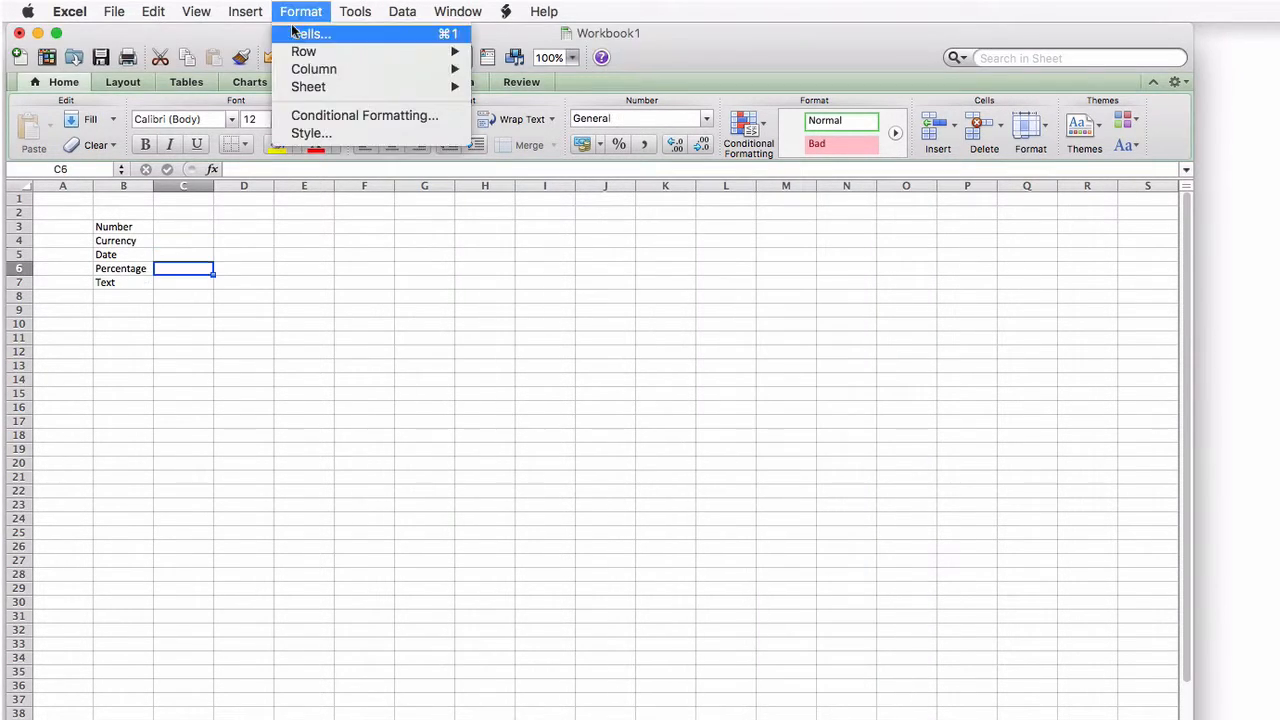
click(312, 33)
click(437, 394)
click(840, 709)
- Format cell C7, beside the Text label, with the Text category
click(184, 283)
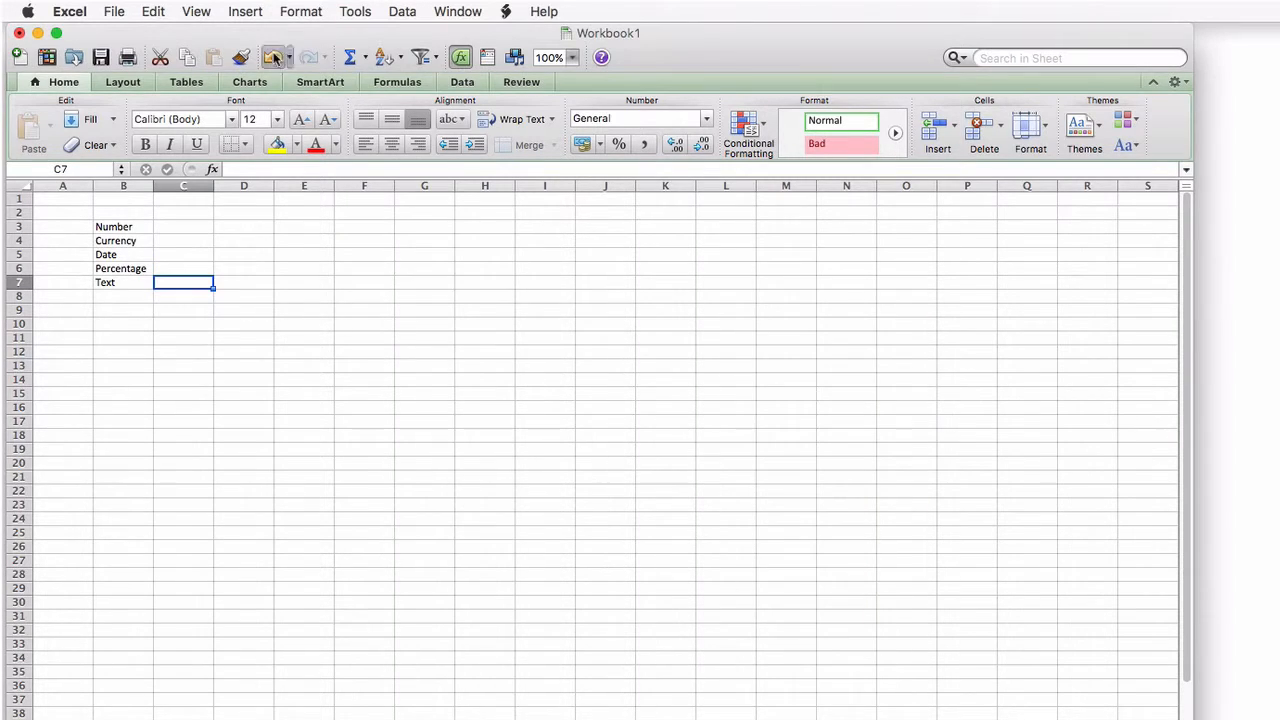
click(300, 11)
click(312, 33)
click(420, 436)
click(841, 709)
- Enter 3/6 in each of the formatted cells C3 to C7
click(184, 227)
text(3/6)
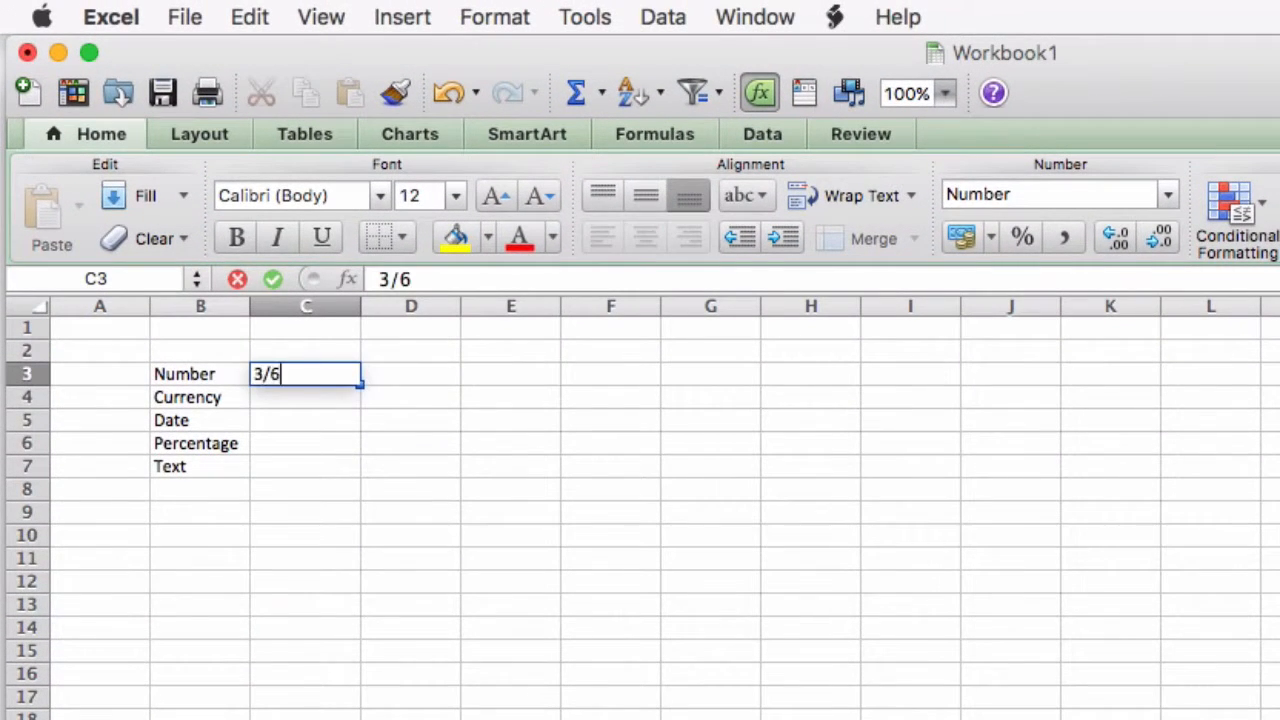
key(Return)
text(3/6)
key(Return)
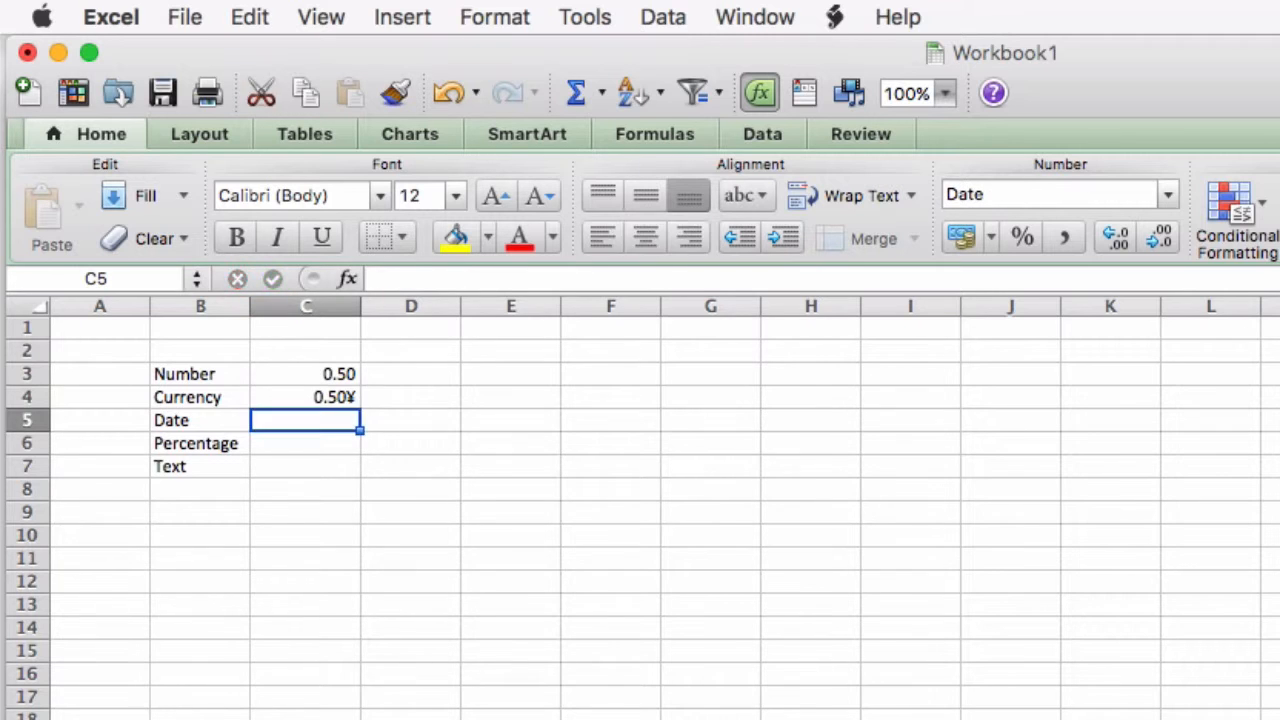
text(3/6)
key(Return)
text(3/6)
key(Return)
text(3/6)
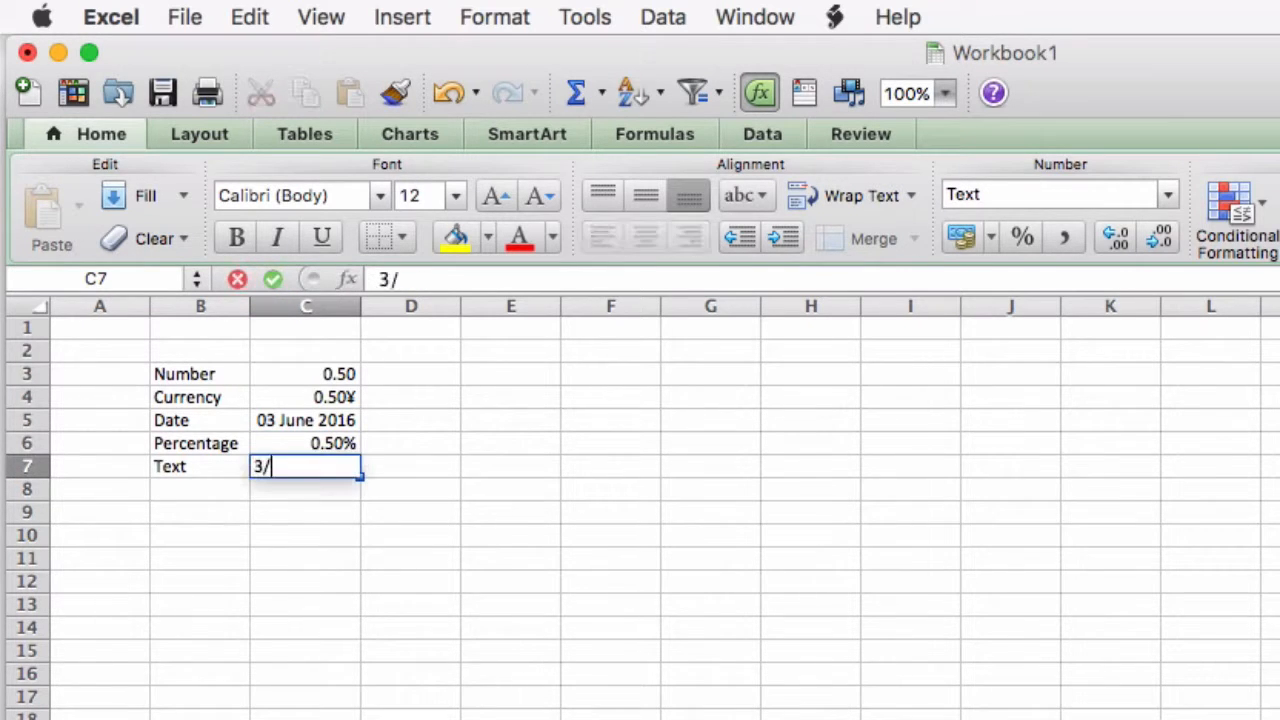
key(Return)
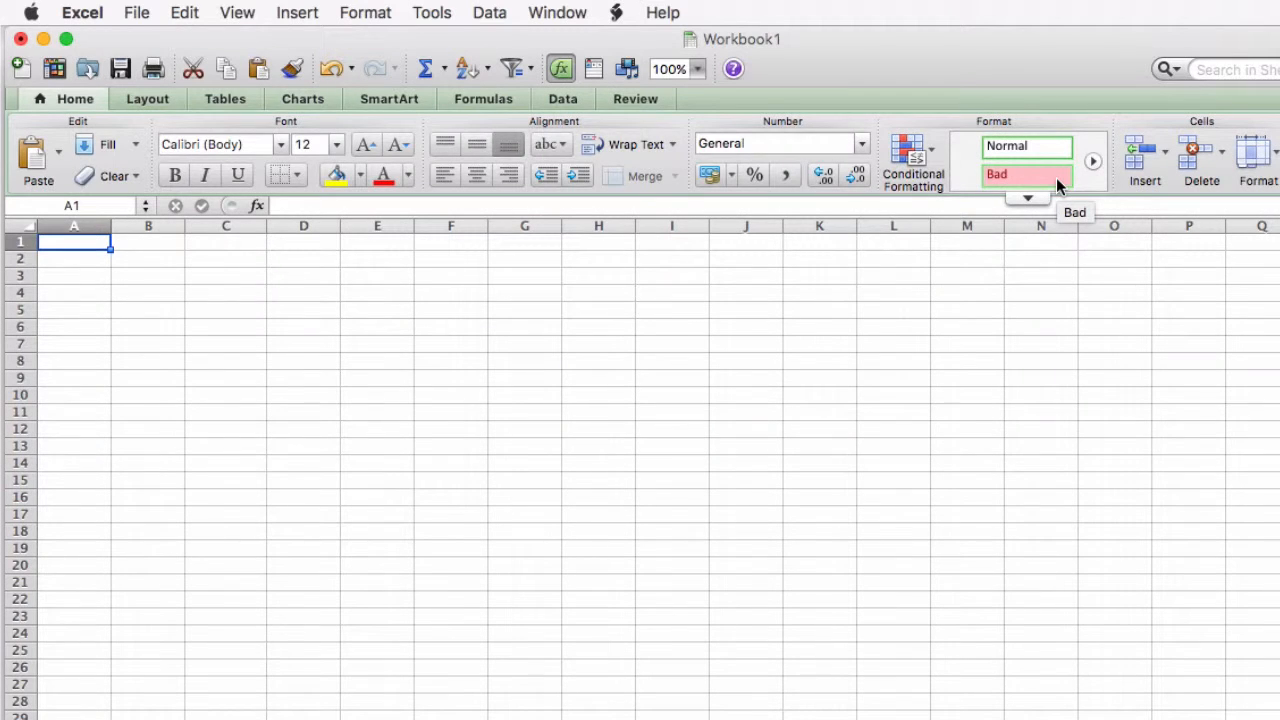
- Fill the header cells B2 to H2 with light grey
click(152, 258)
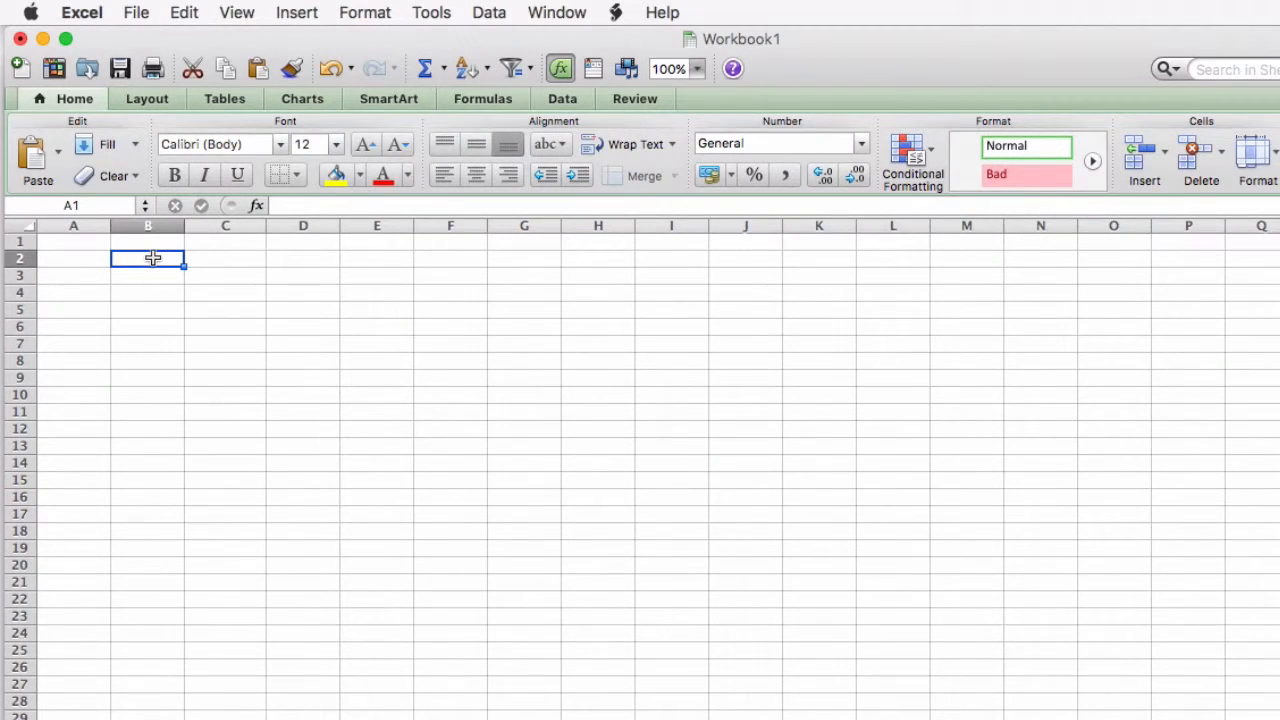
drag(152, 258, 578, 258)
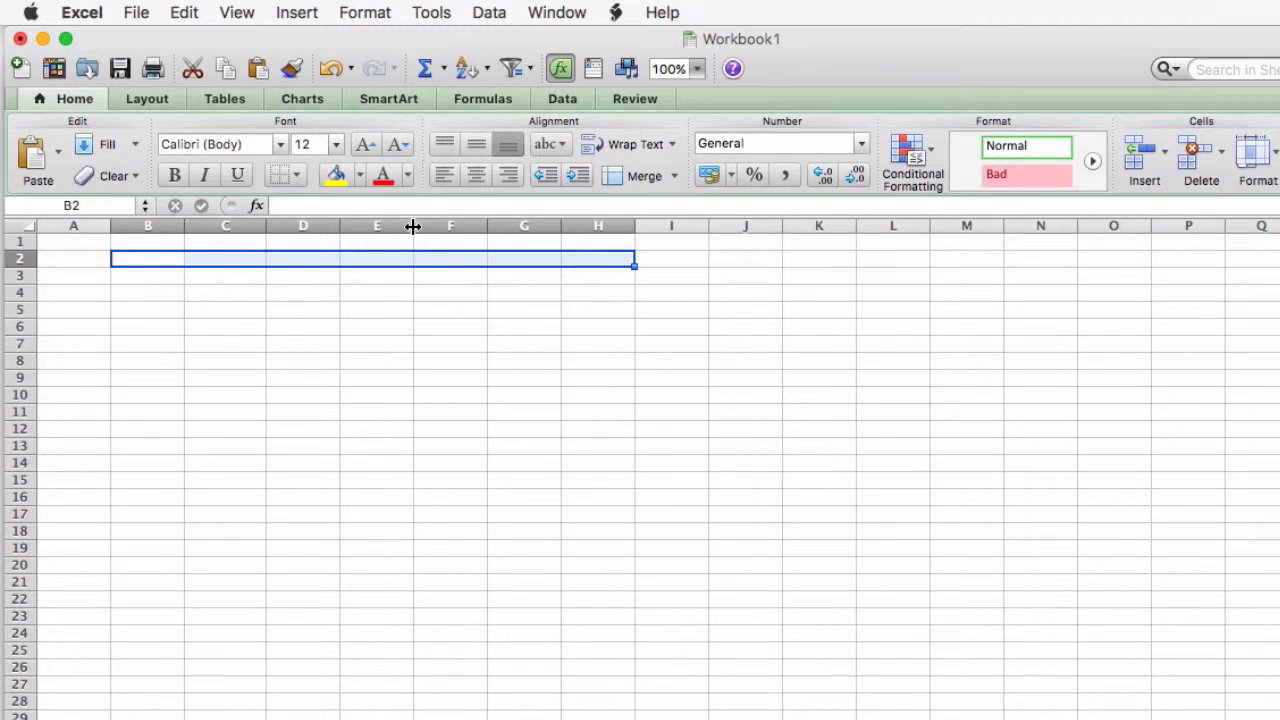
click(359, 176)
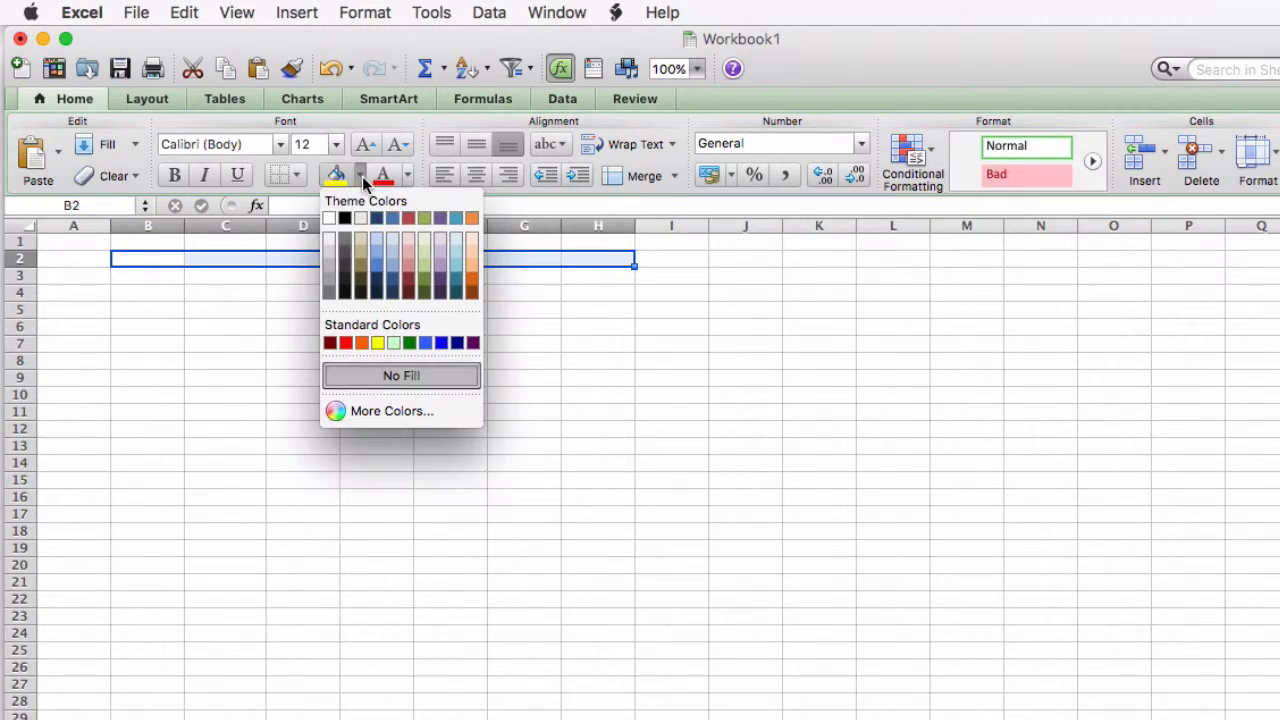
click(323, 251)
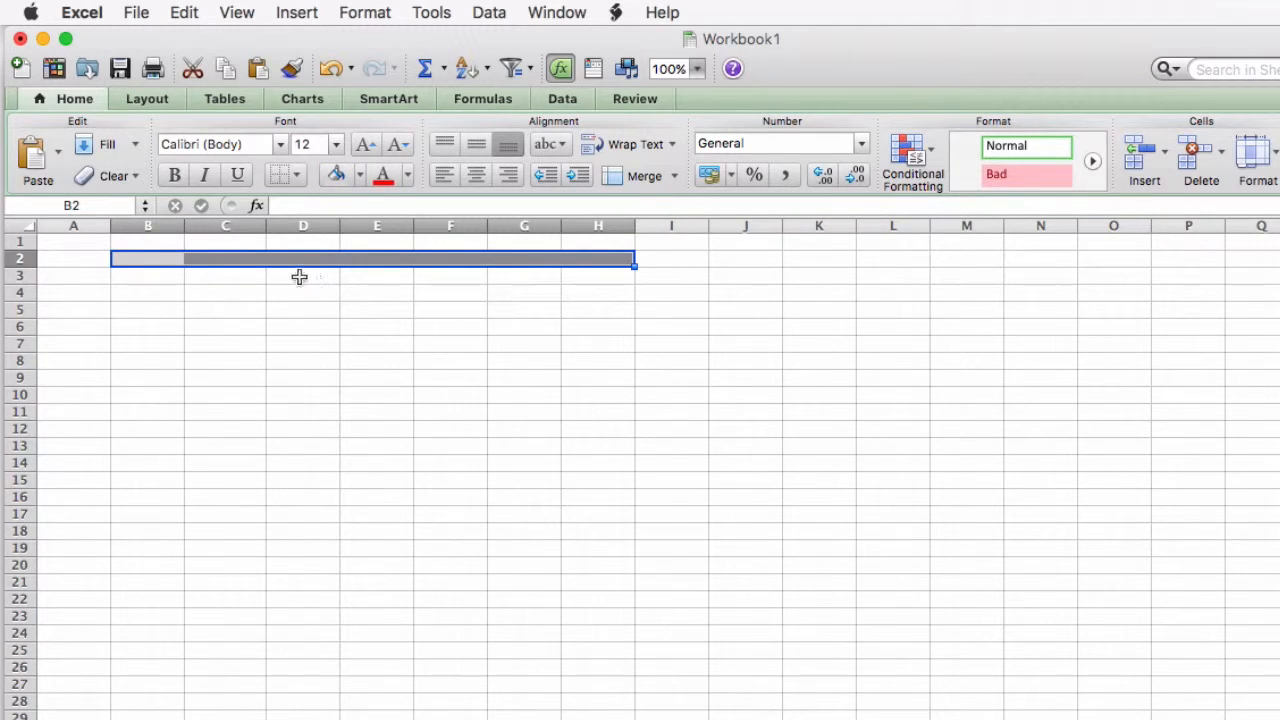
- Enter Mon in B2 and autofill the weekdays across to Sun in H2
click(168, 255)
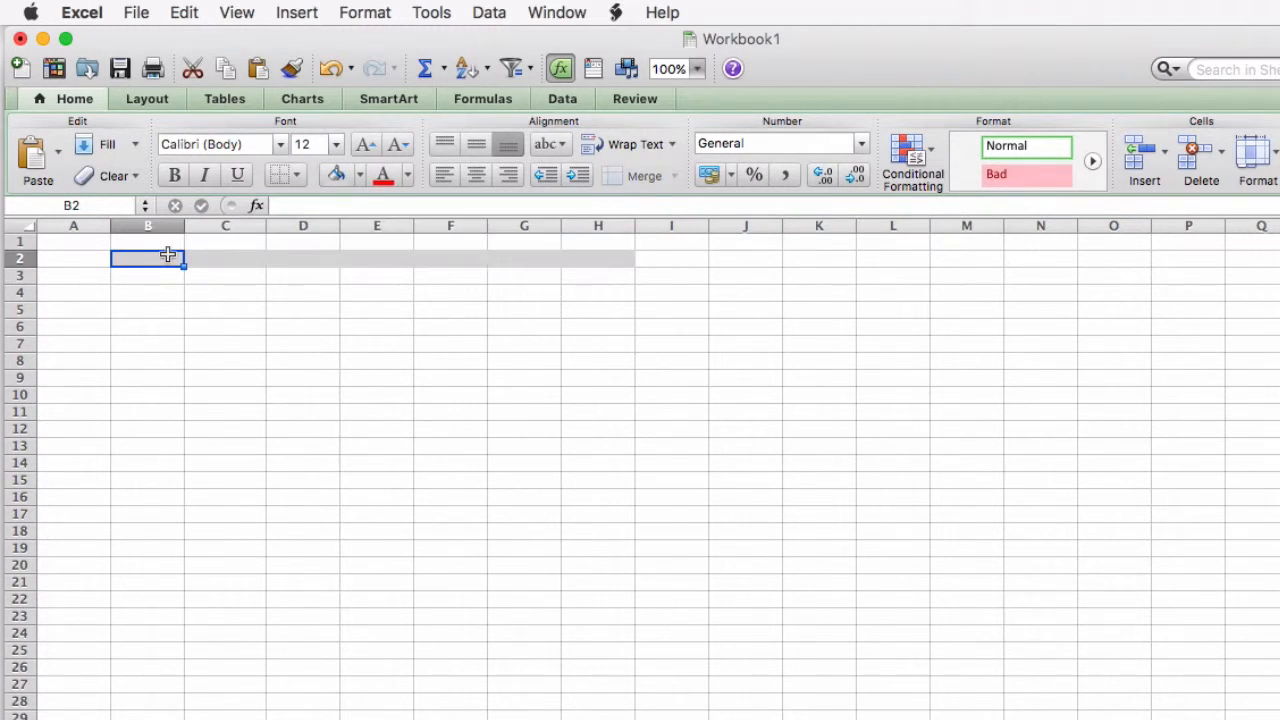
text(Mon)
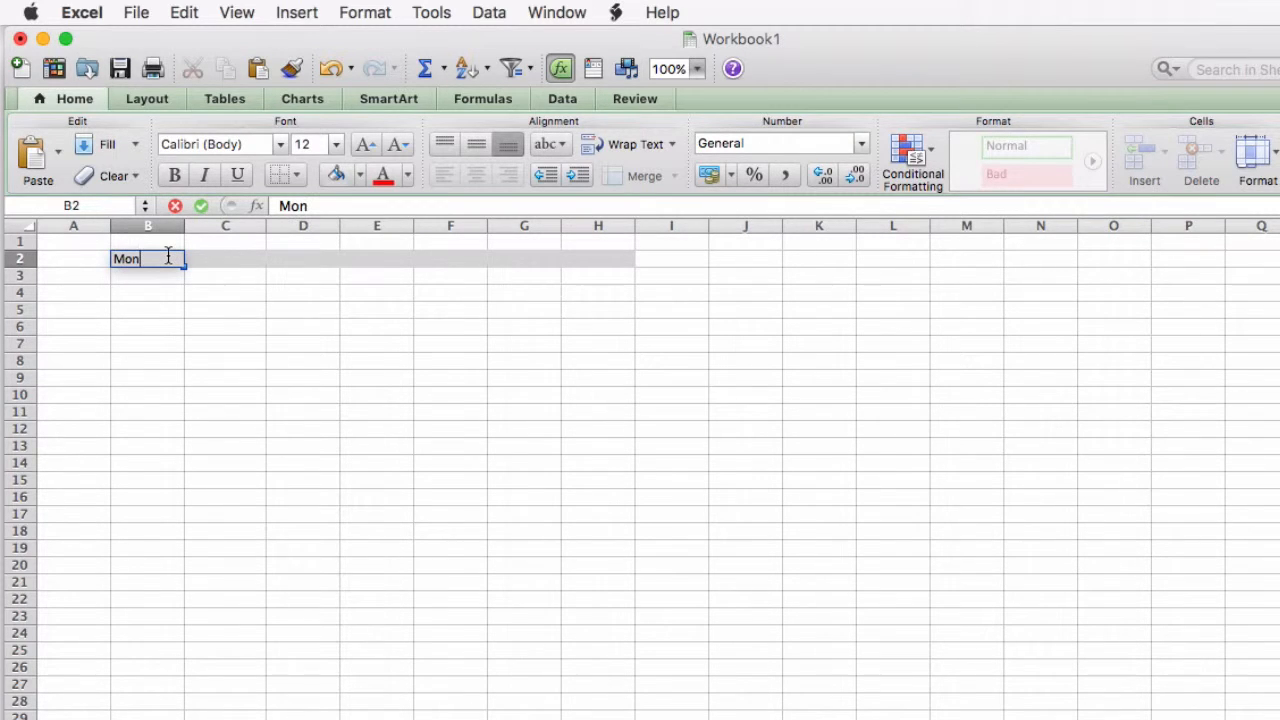
click(154, 277)
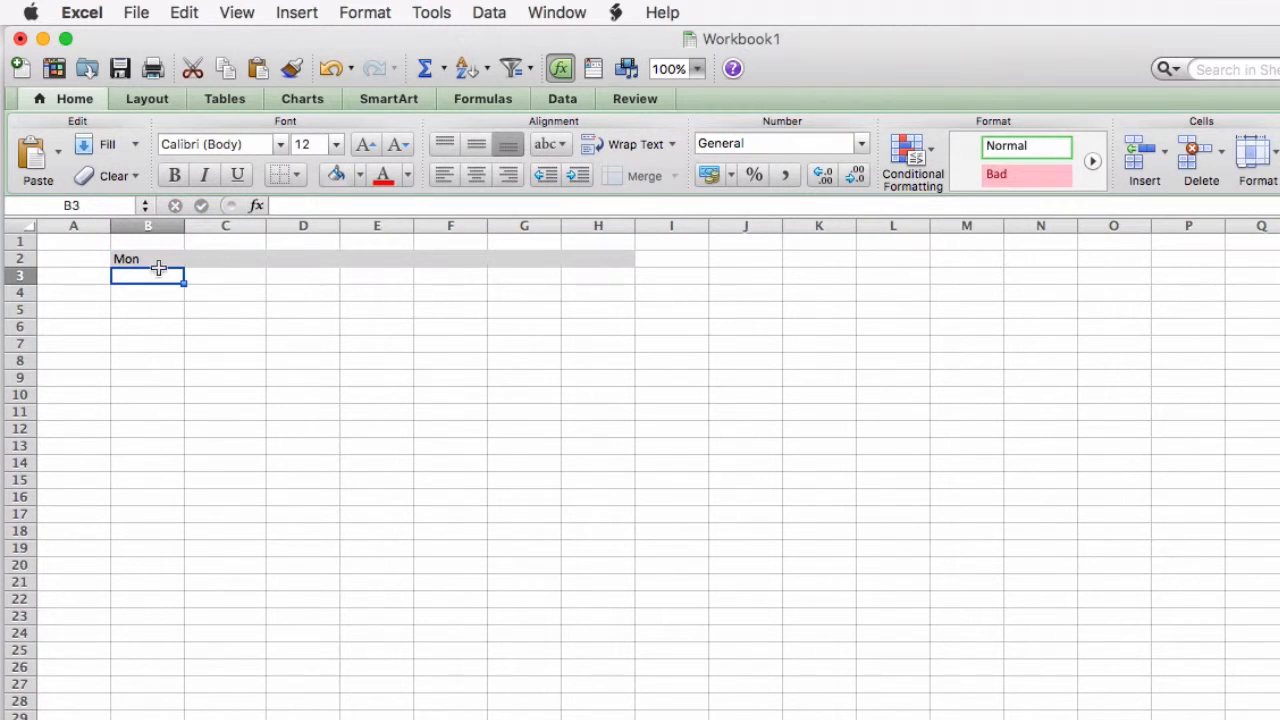
click(175, 261)
drag(183, 265, 606, 268)
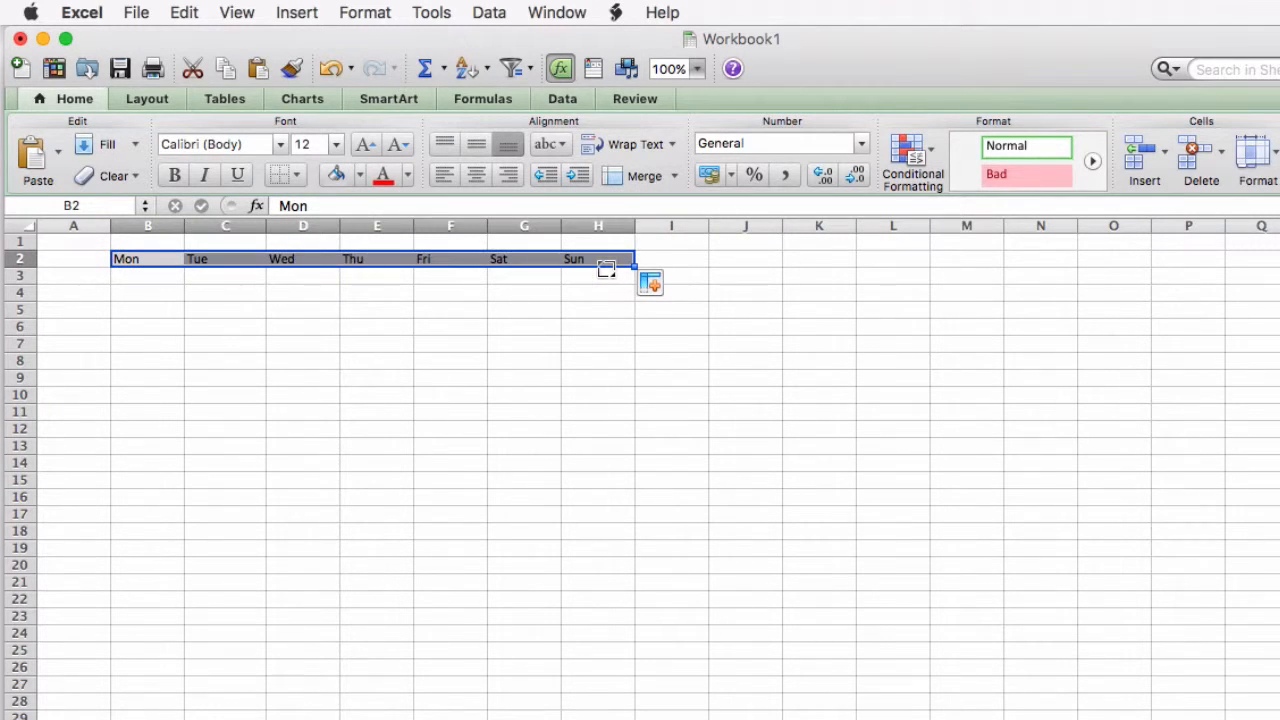
- Enter the date 2/05 in B3 below Mon and autofill consecutive dates across to H3
click(164, 274)
text(2)
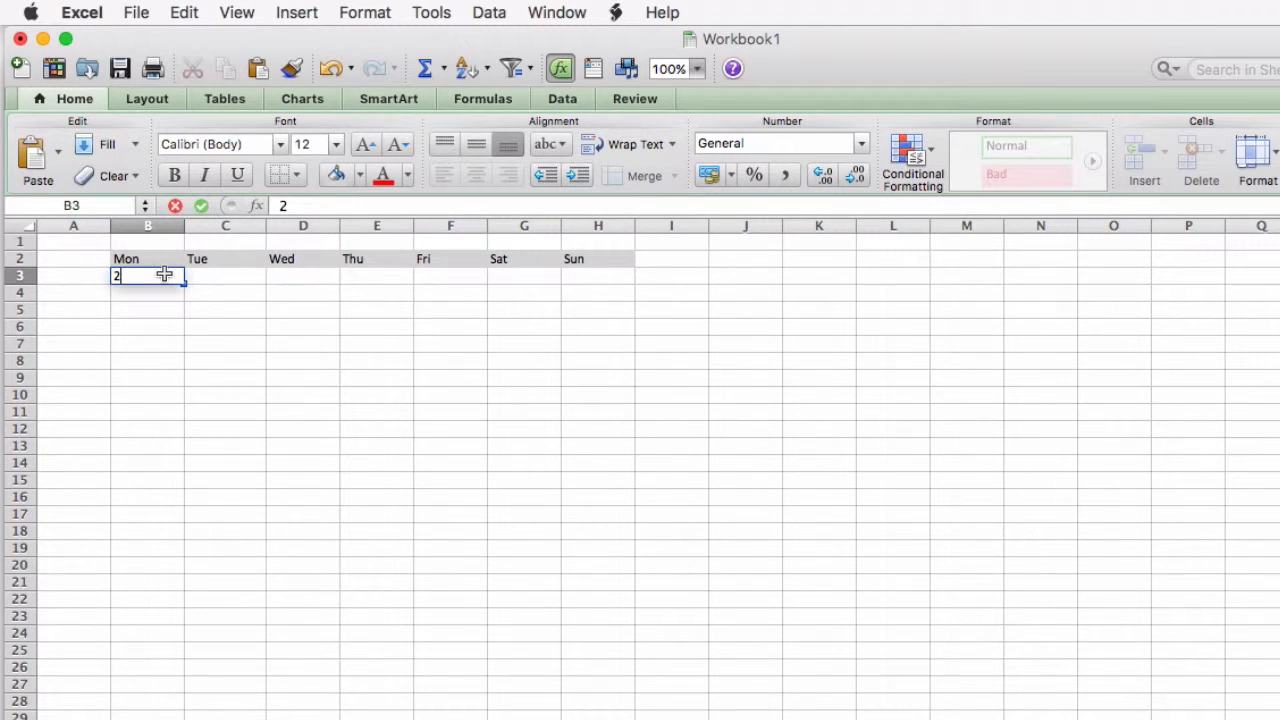
text(/05)
key(Return)
click(166, 279)
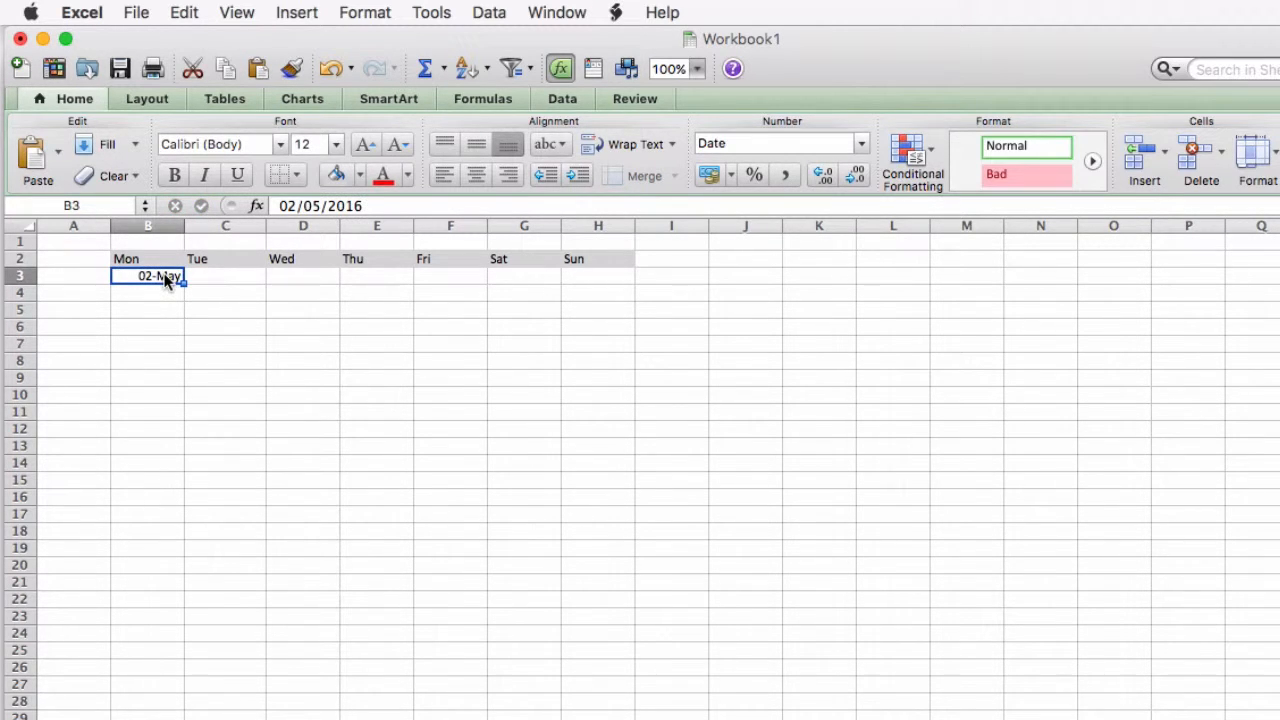
drag(184, 282, 613, 283)
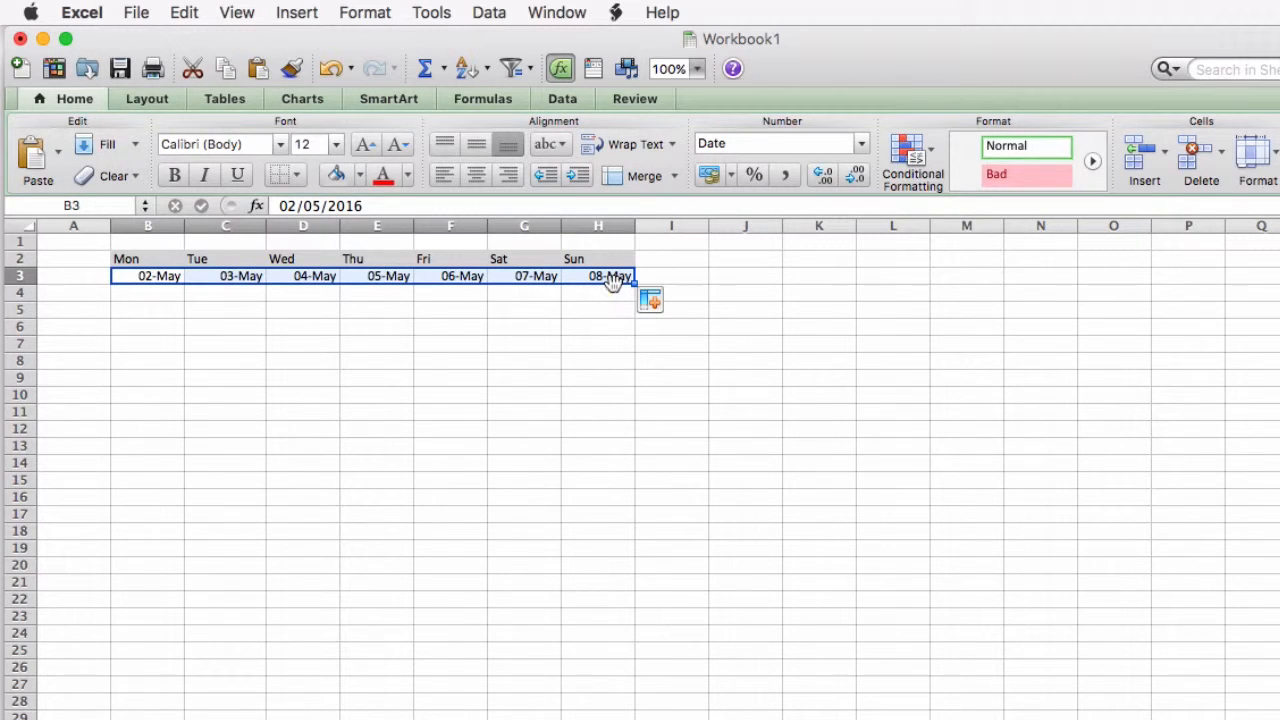
- Change the date format of B3 to H3 to day, month name and full year, as in 02 May 2016
click(364, 12)
click(380, 36)
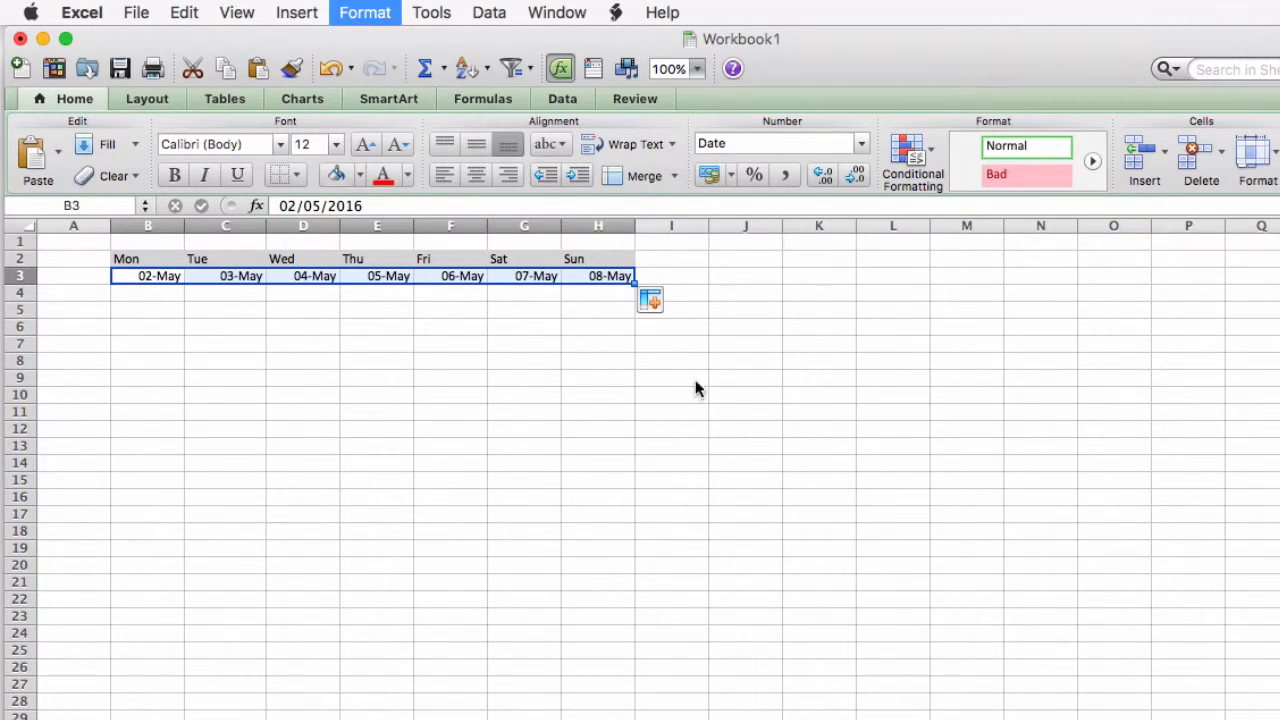
click(637, 562)
key(Return)
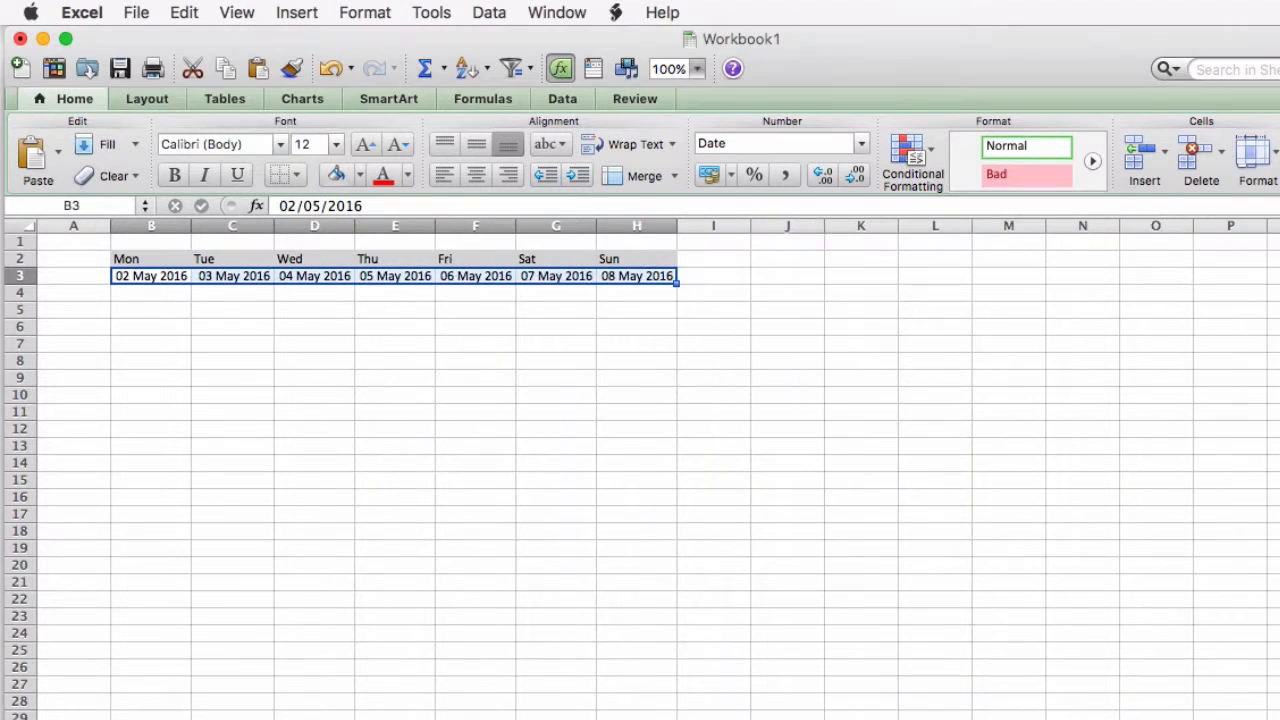
- Enter the row labels Meals, Transport and Sundres in cells A4 to A6
click(84, 293)
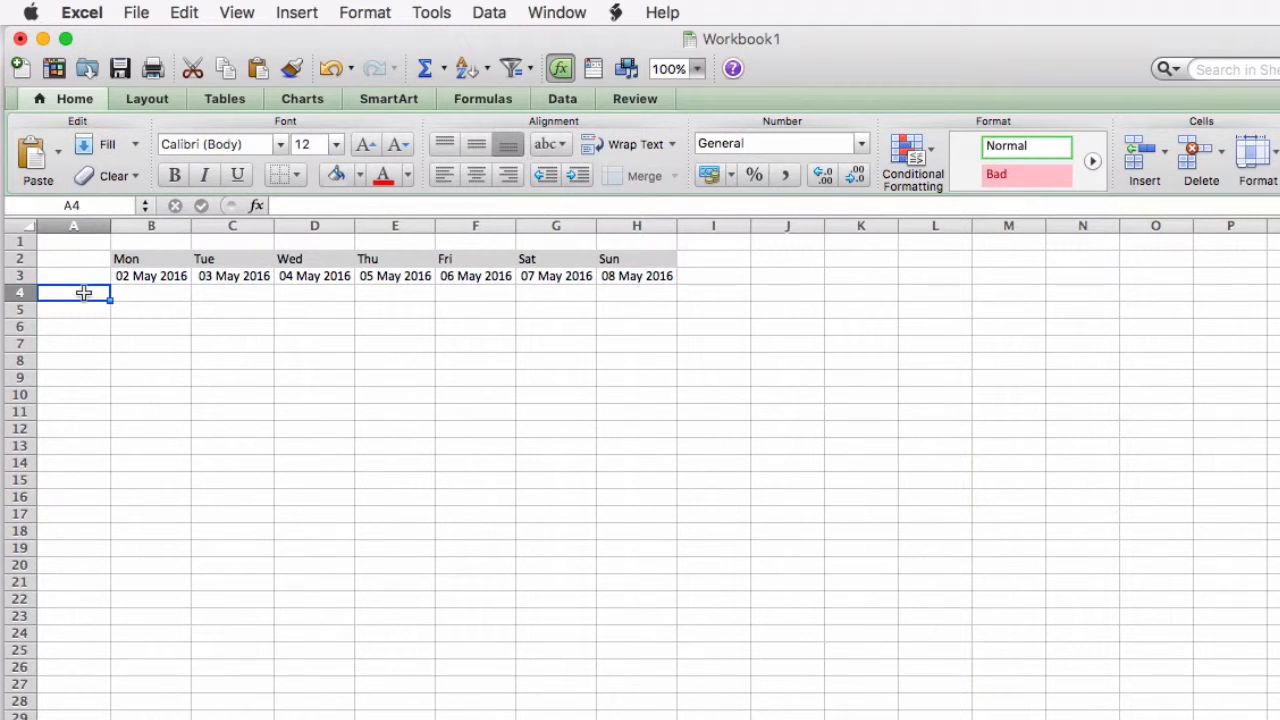
text(Meals)
key(Return)
text(T)
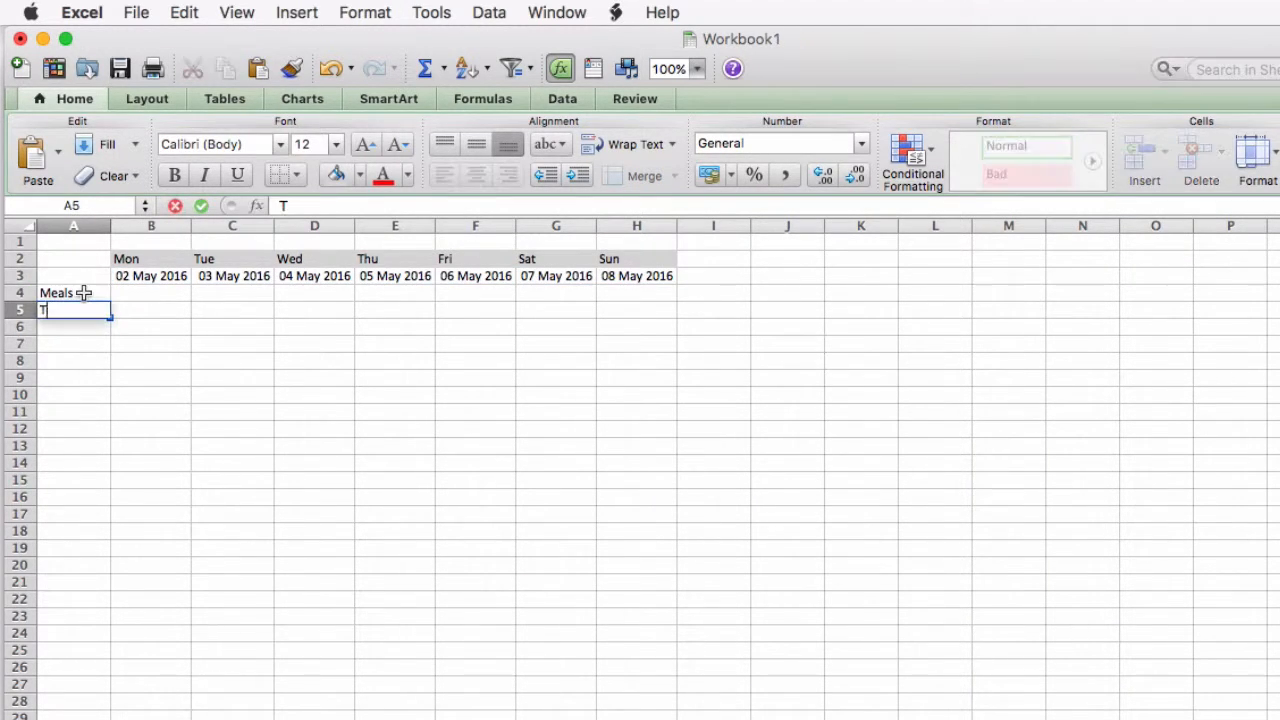
text(ransport)
key(Return)
text(Sundres)
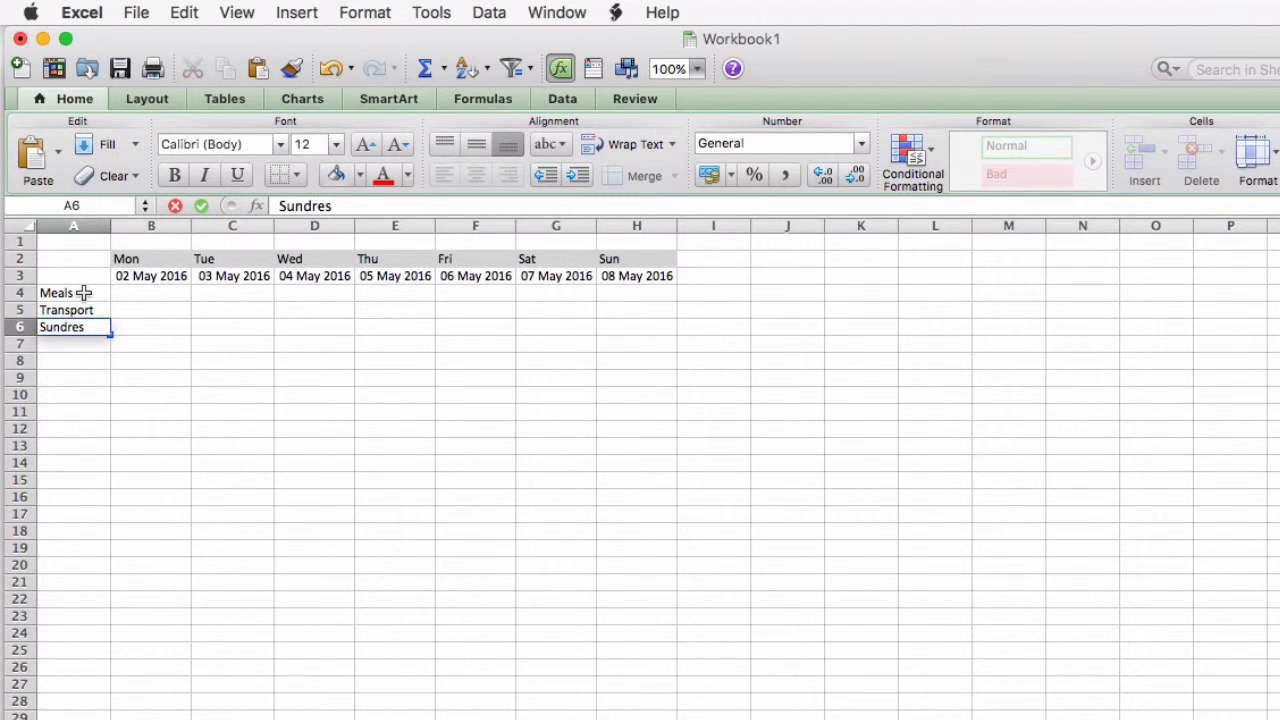
key(Return)
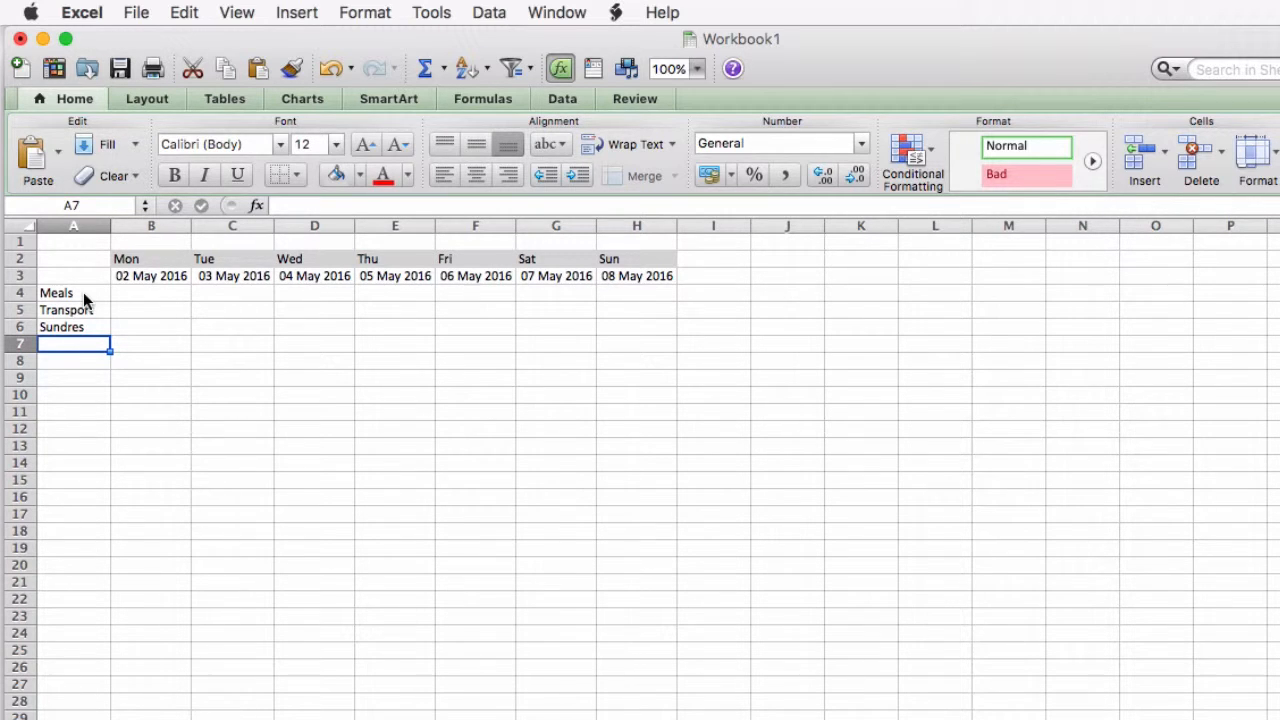
- Set the horizontal alignment of the row labels in A4 to A6 to right
drag(97, 291, 80, 327)
click(364, 12)
click(375, 37)
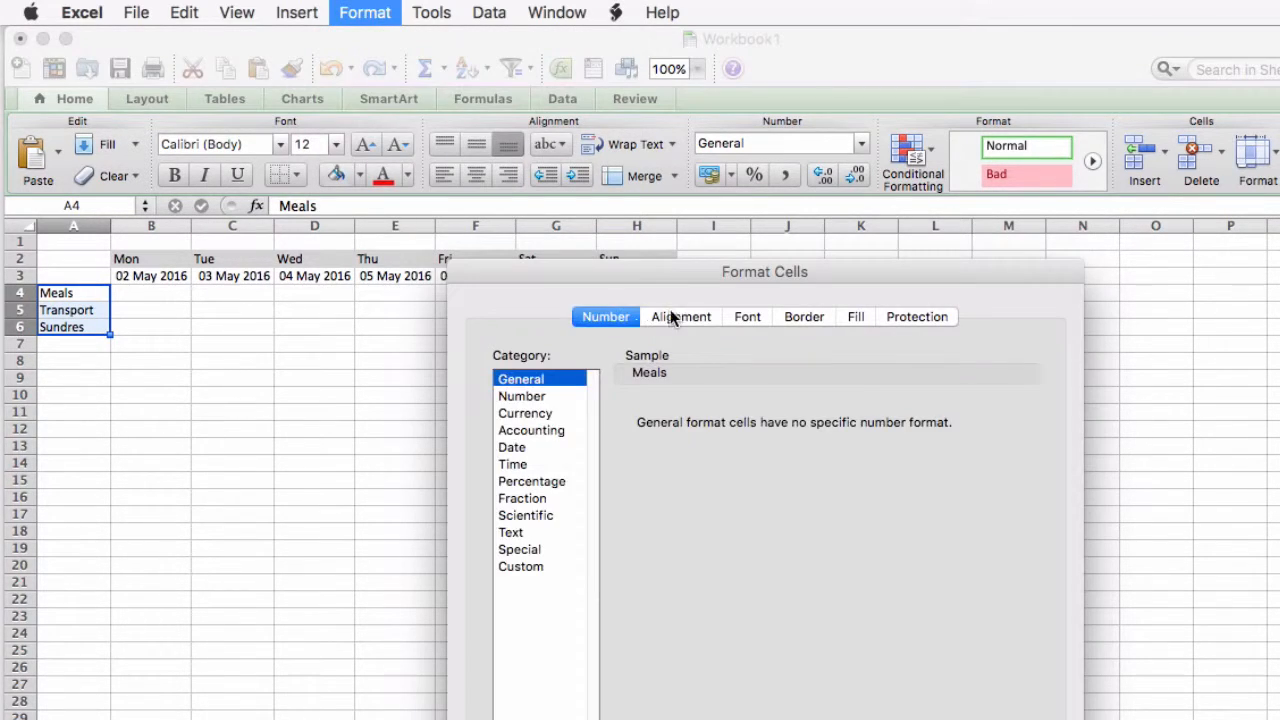
click(680, 316)
click(718, 407)
click(520, 458)
key(Return)
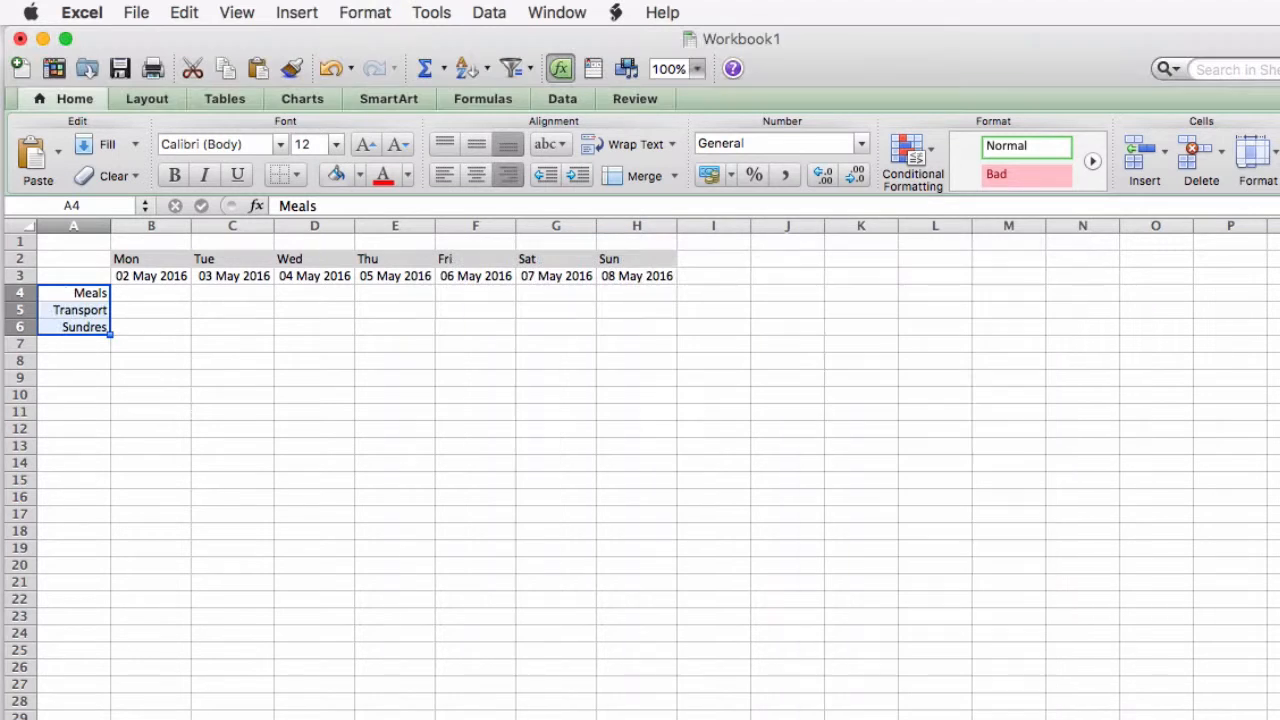
- Format the empty expense cells B4 to H6 as Number with 2 decimal places
click(102, 342)
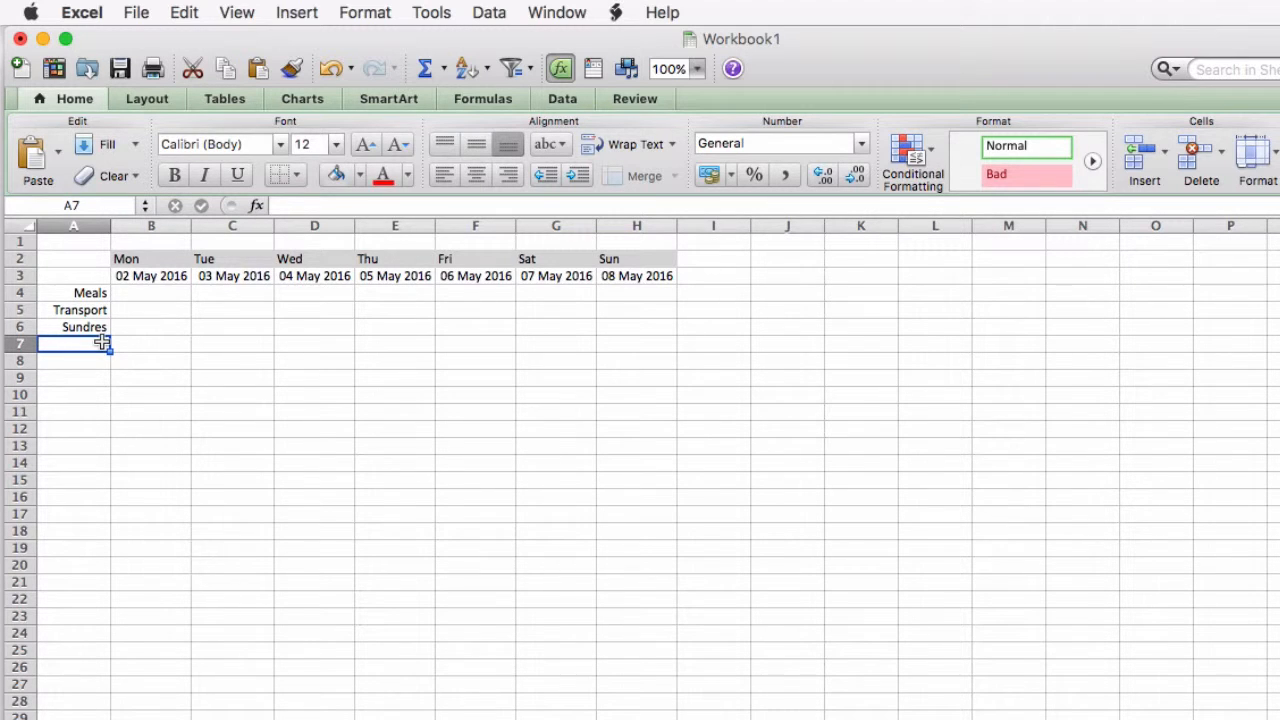
drag(124, 293, 621, 325)
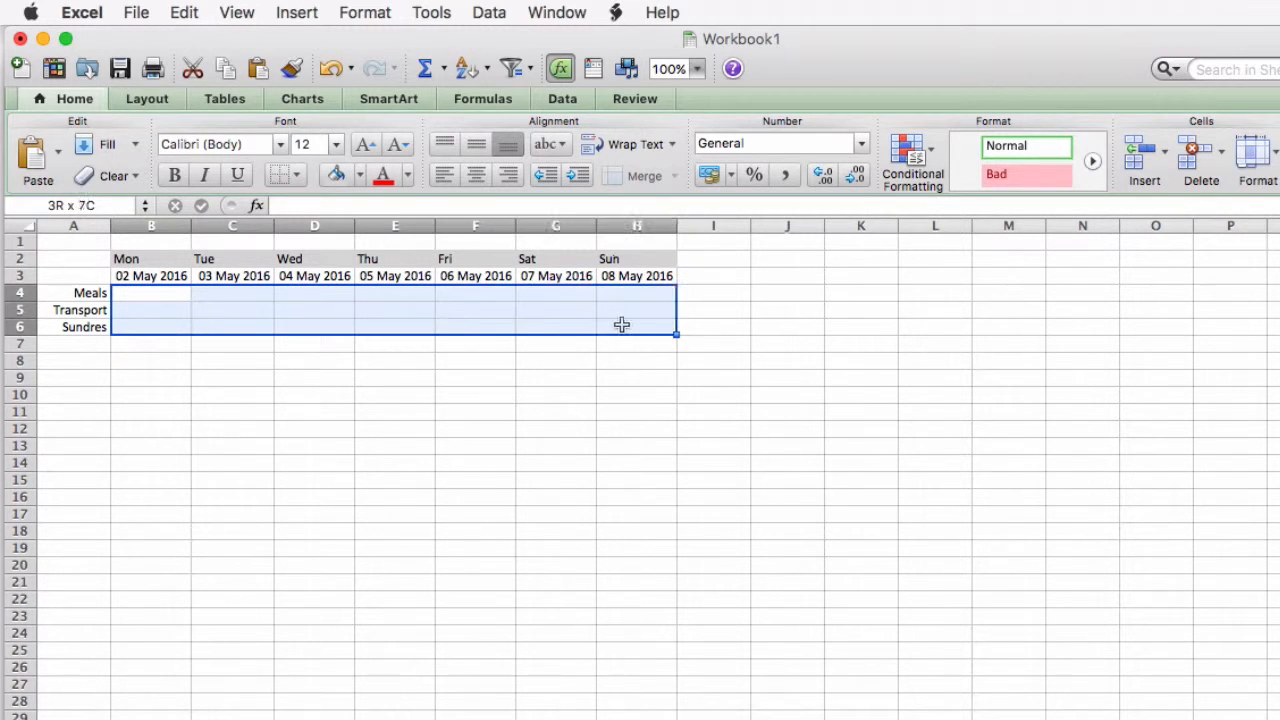
click(364, 12)
click(372, 40)
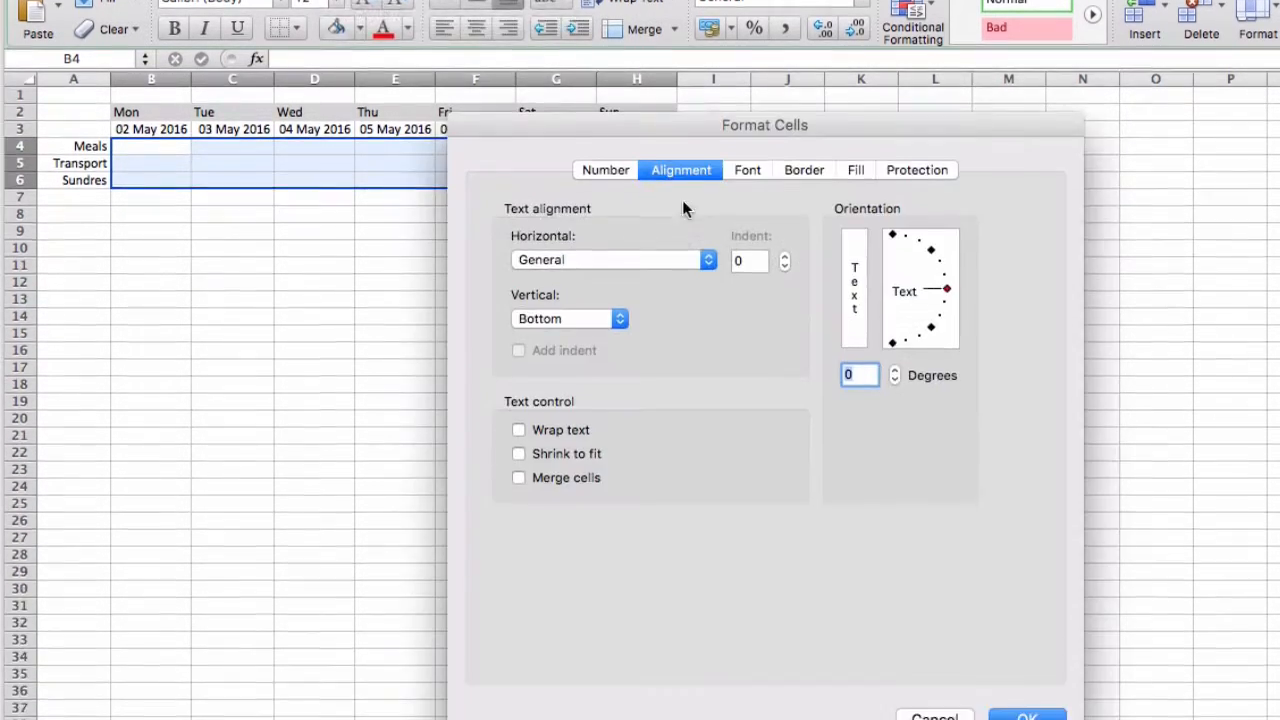
click(605, 108)
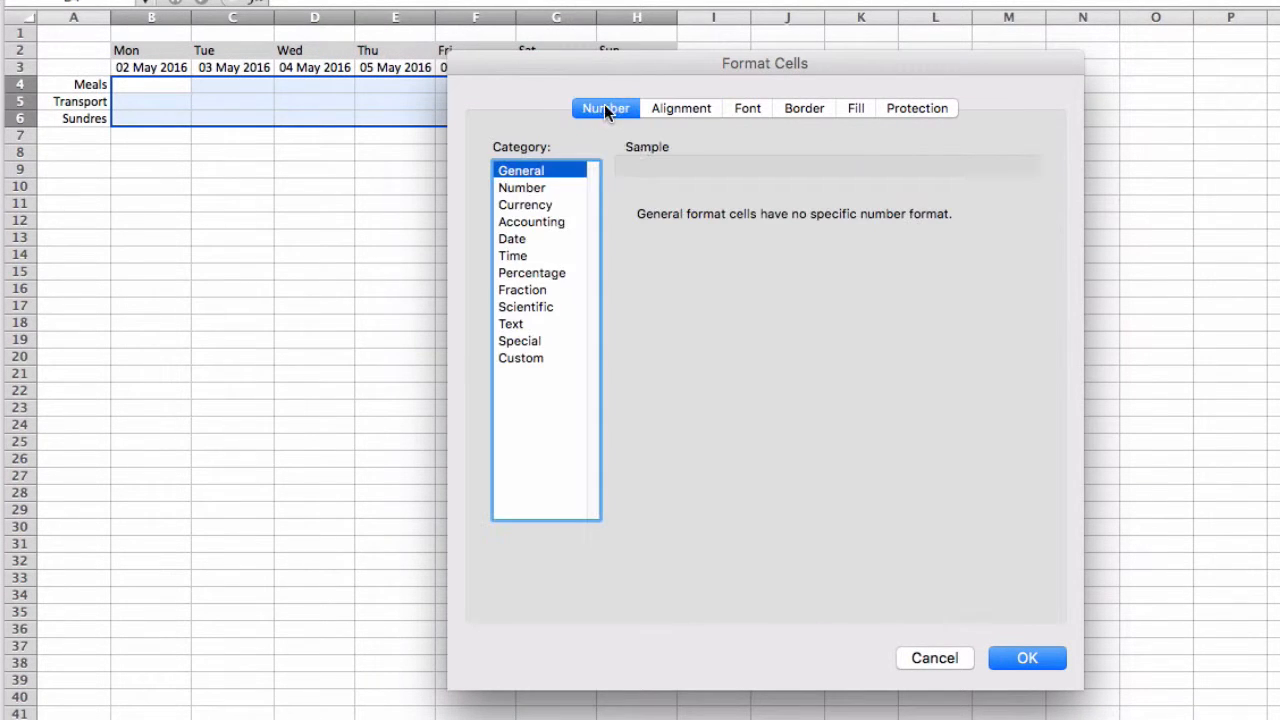
click(543, 188)
double_click(730, 213)
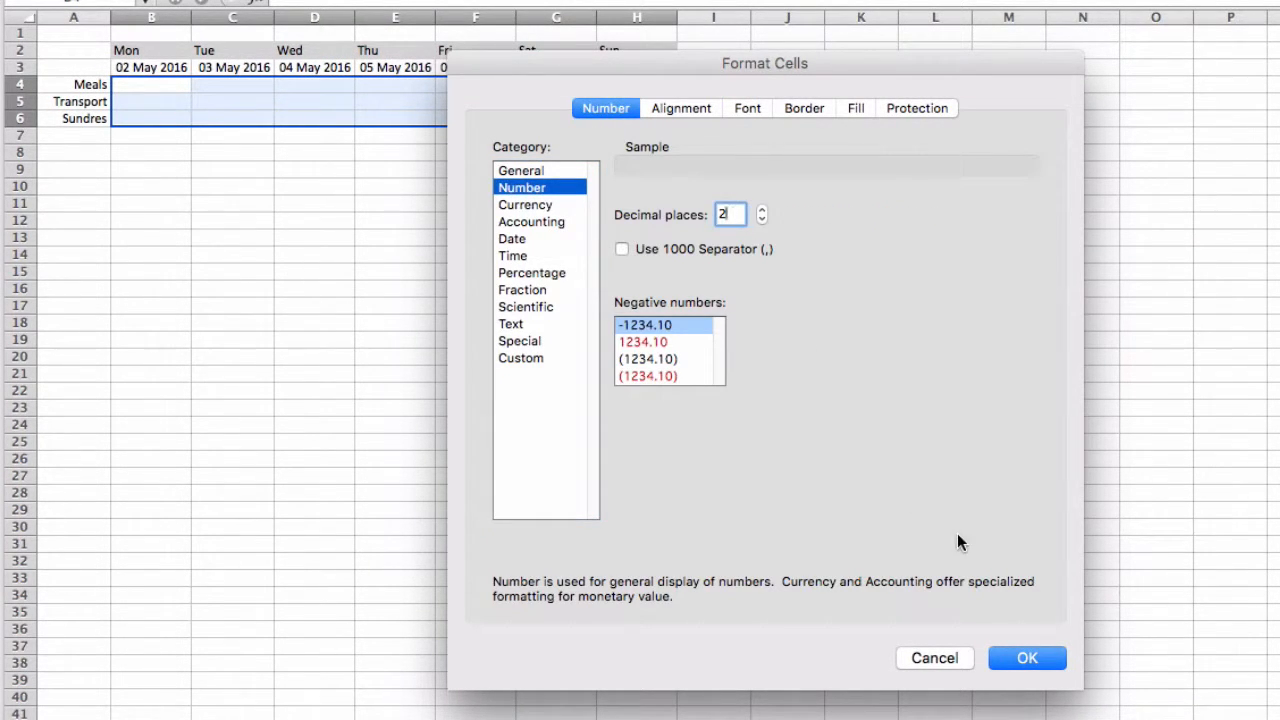
click(1042, 660)
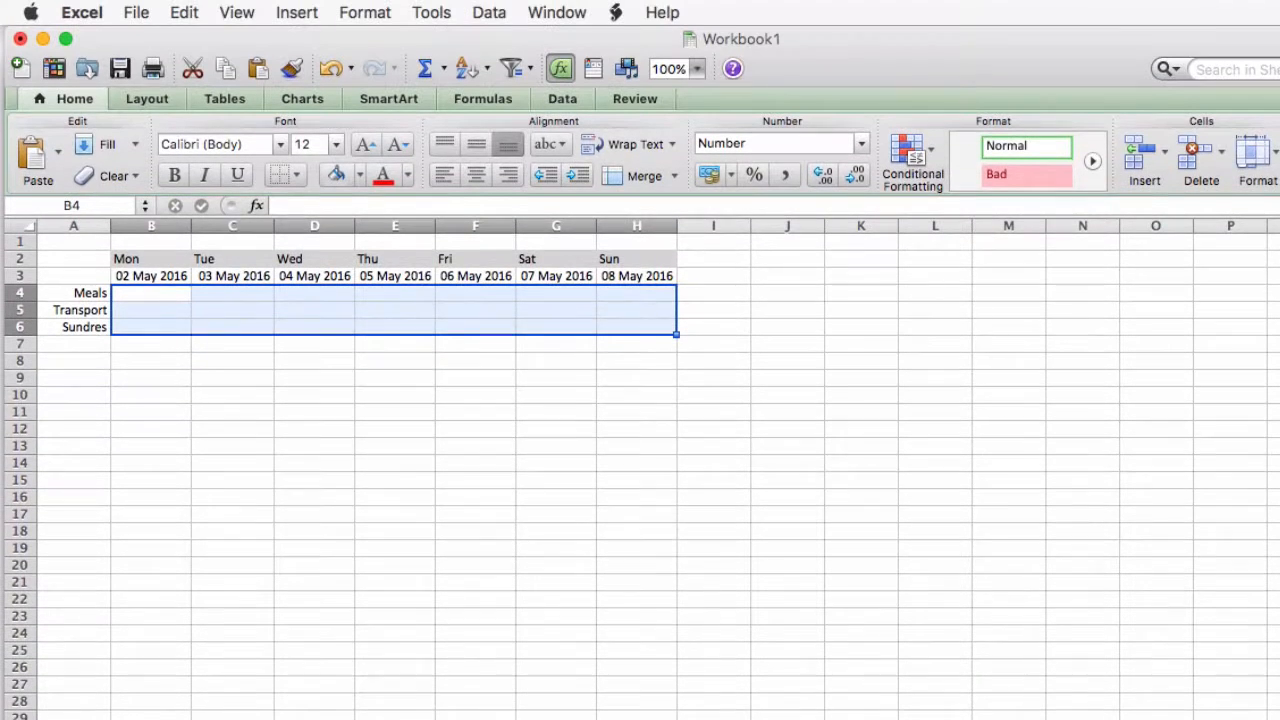
- Enter the Meals amounts 2.53, 3.52, 4.25, 1.23, 5.23, 4.21 and 2.13 in B4 to H4
click(168, 293)
text(2.5)
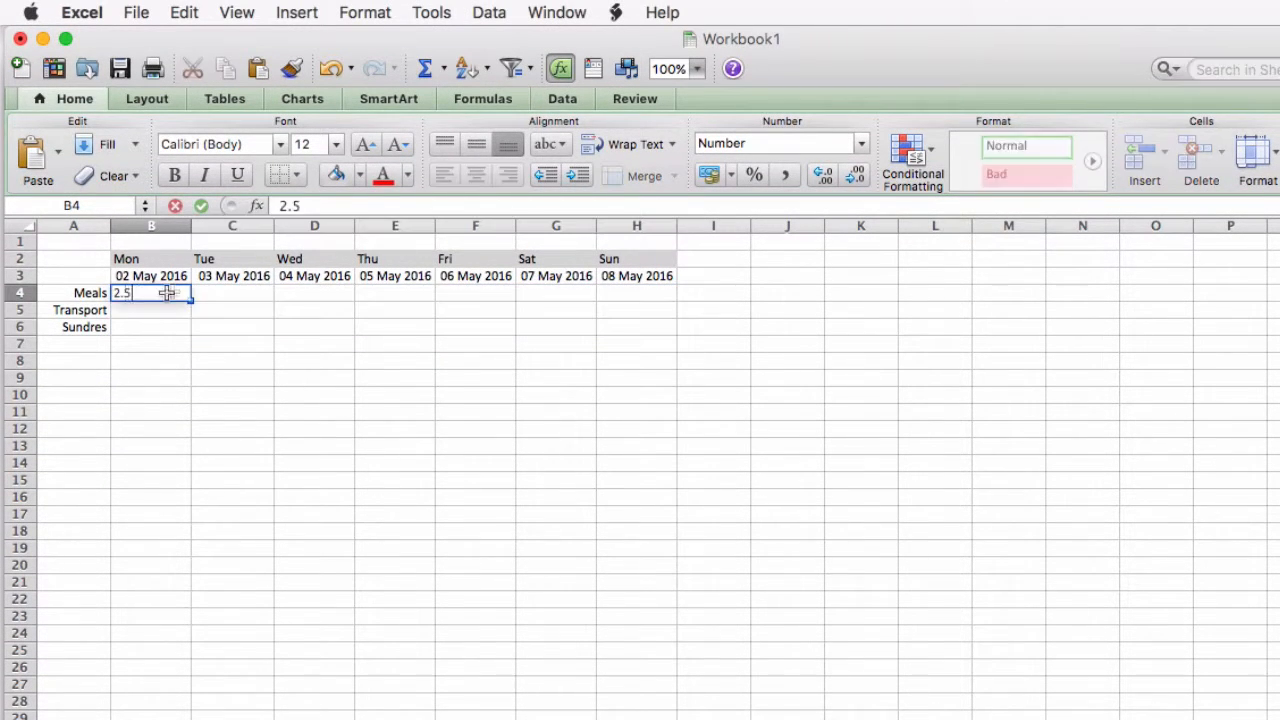
text(3	3.52	4.25	1.23	5.23	4.21	2.13)
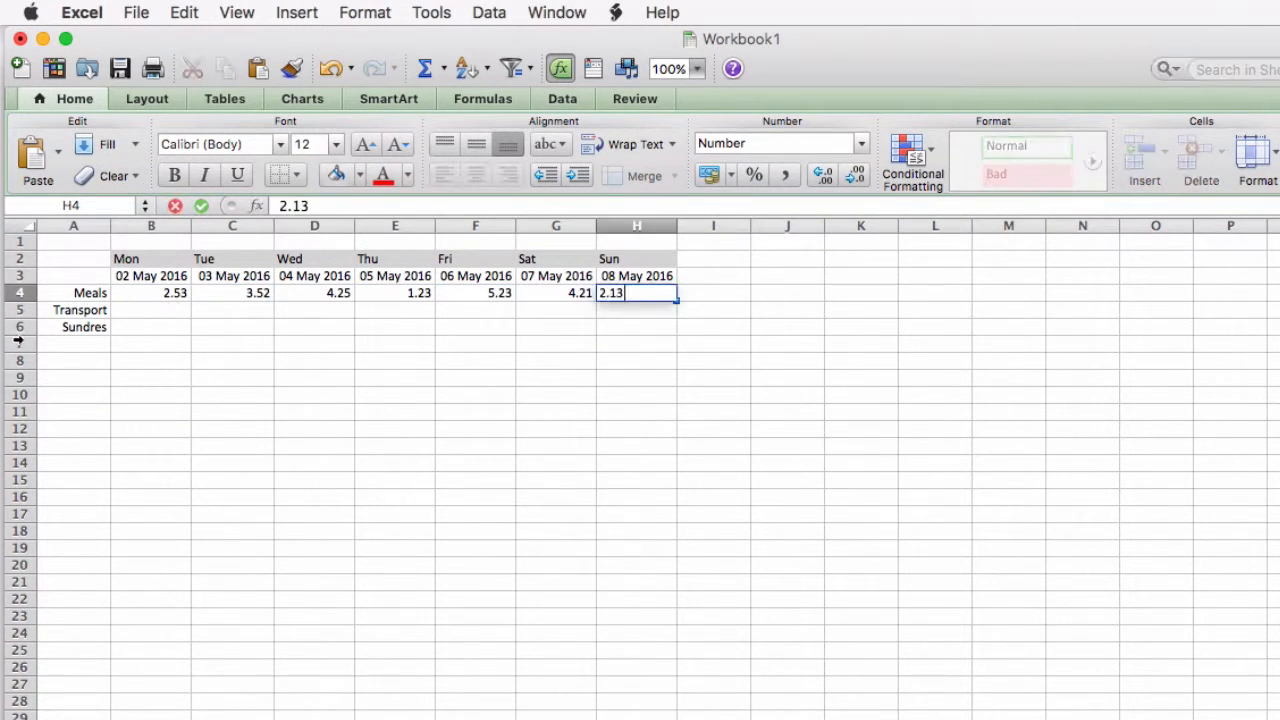
- Enter the Transport amounts 12.53, 14.36, 23.25, 14.13, 14.13, 0.00 and 2.12 in B5 to H5
click(137, 310)
text(12.53	14.36	23.25	14.13	14.13	)
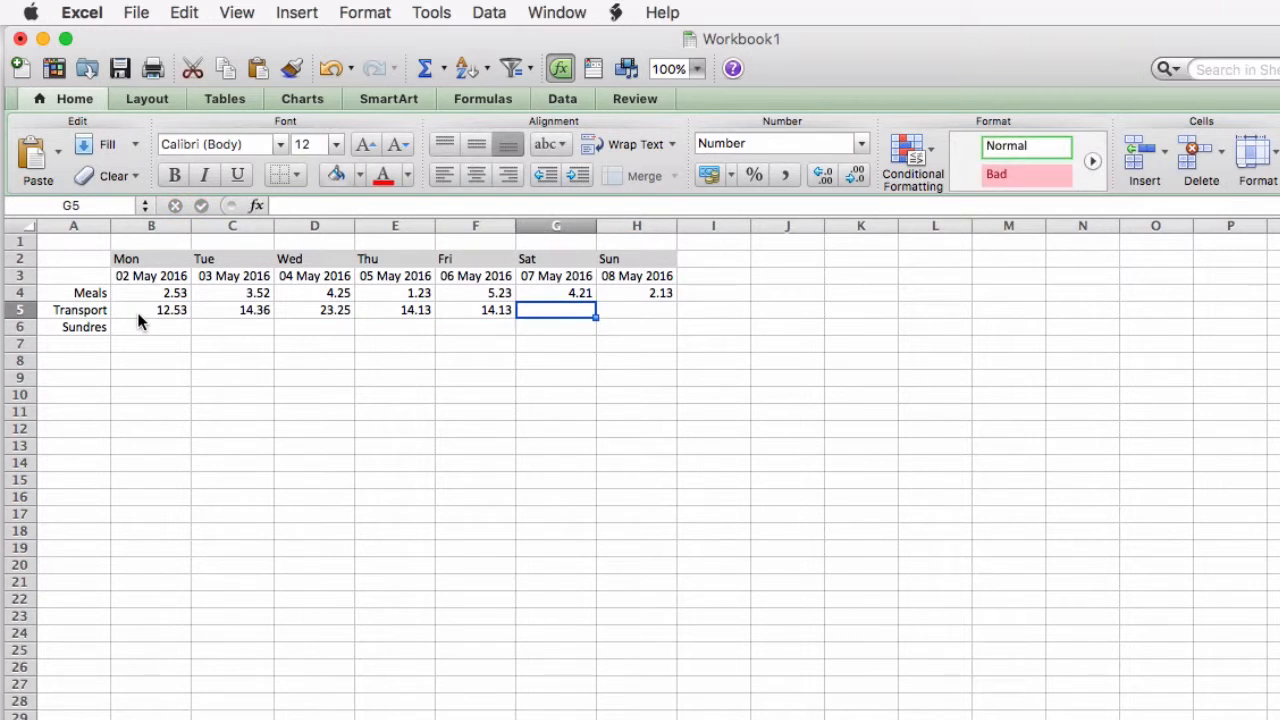
text(0.00	2.12)
- Enter the Sundres amounts 5.23, 3.56, 4.22, 0, 0, 1.52 and 0 in B6 to H6
click(137, 326)
text(5.23	3.56	4.22	0	0	1.52	0)
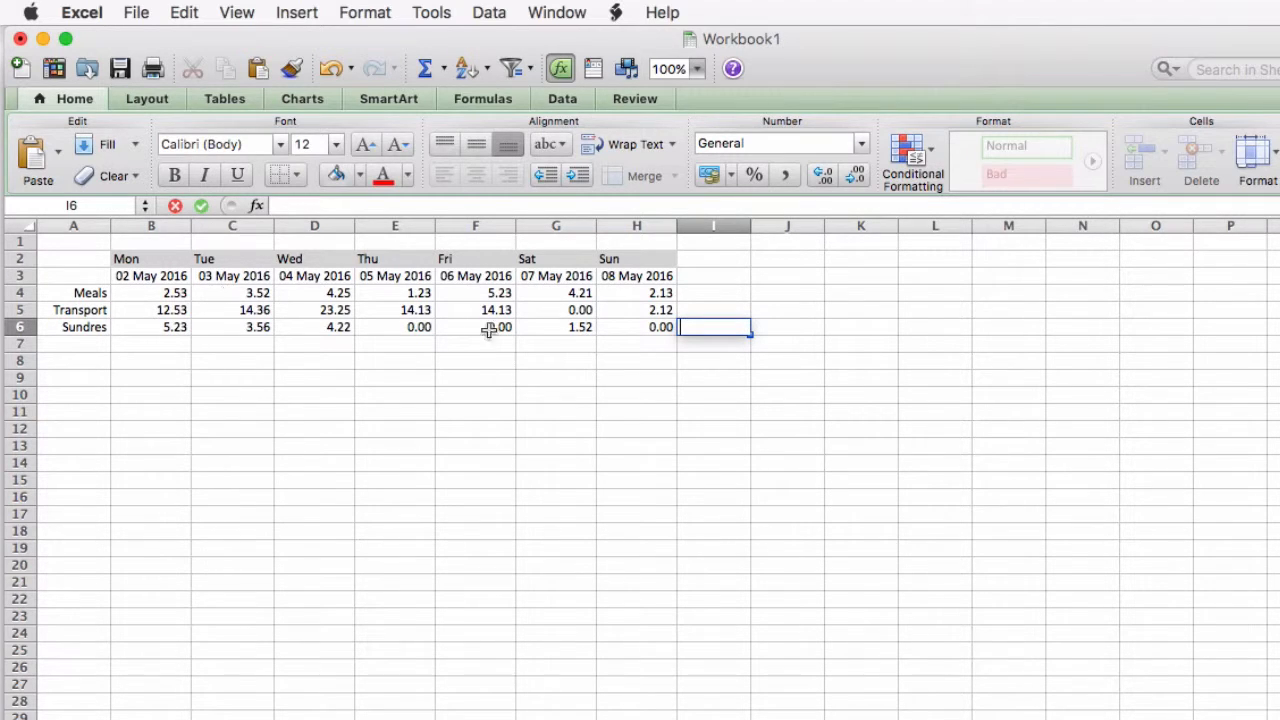
- Enter the column heading TOTALS in I2, next to the Sun heading
click(699, 260)
text(TOTALS)
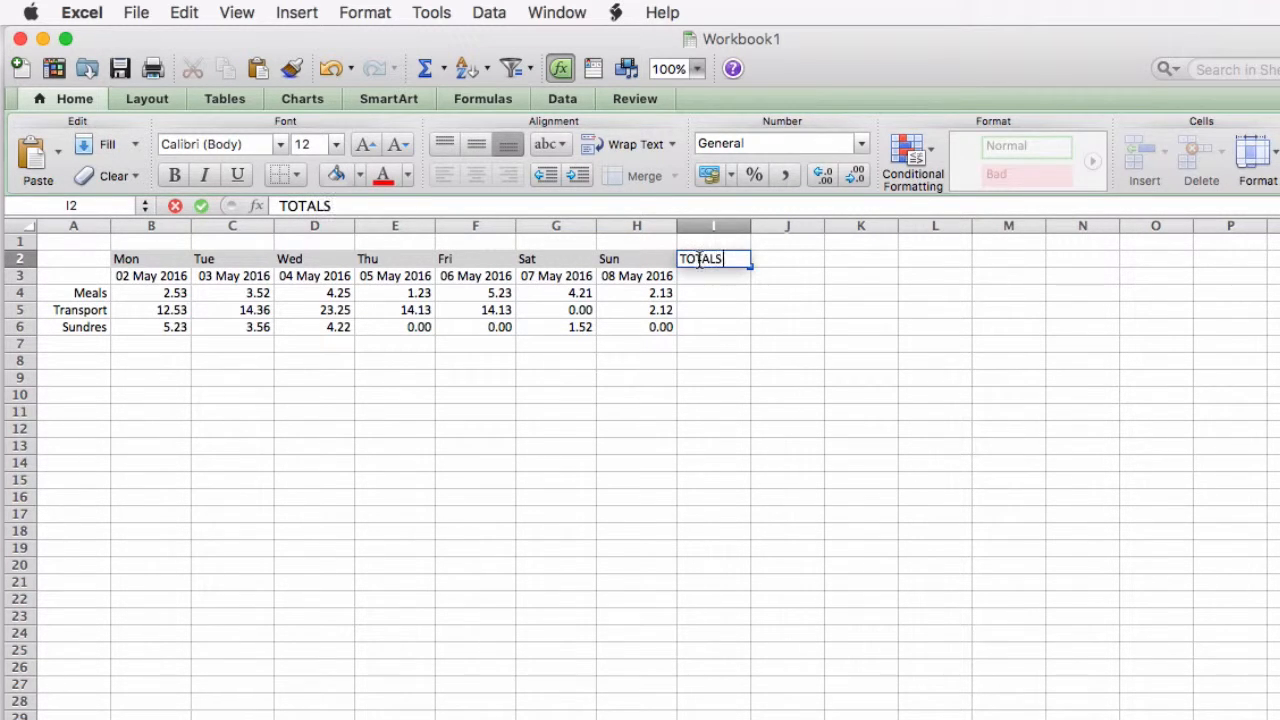
click(714, 280)
click(720, 263)
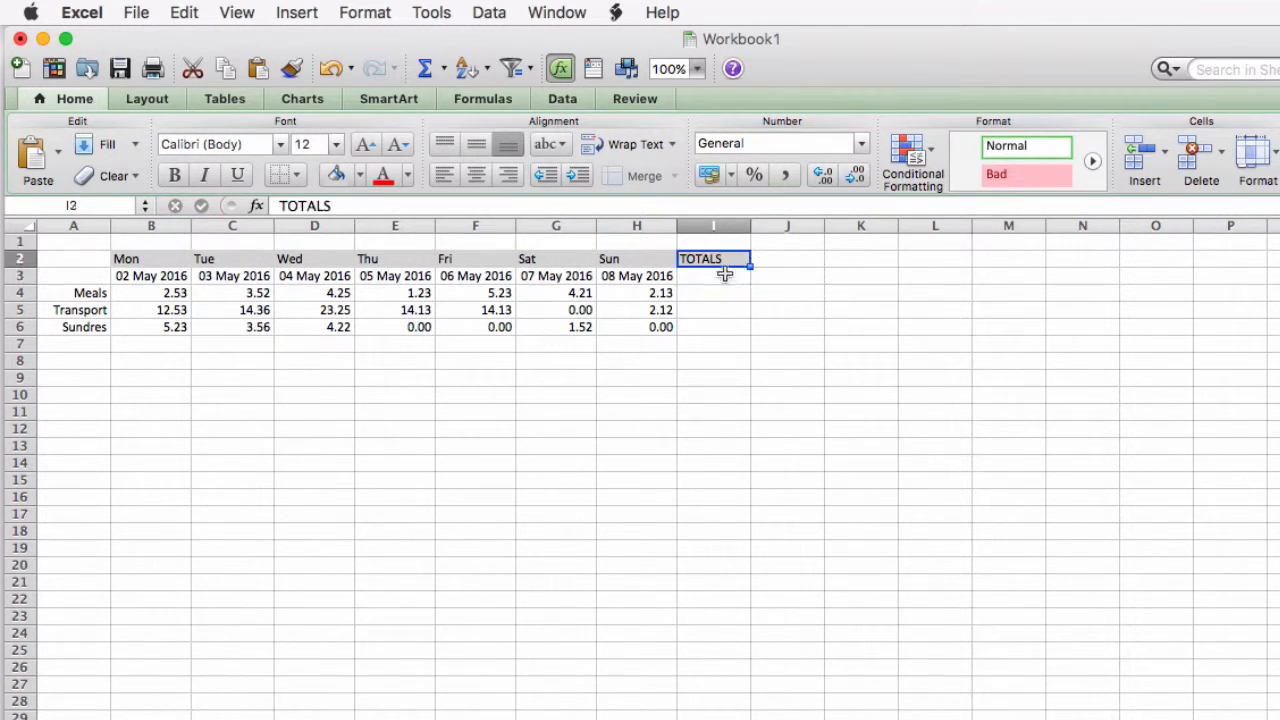
- Format the total cells I4 to I6 as Currency with 2 decimal places and the symbol $ Spanish (Ecuador)
drag(722, 292, 730, 327)
click(362, 13)
click(362, 39)
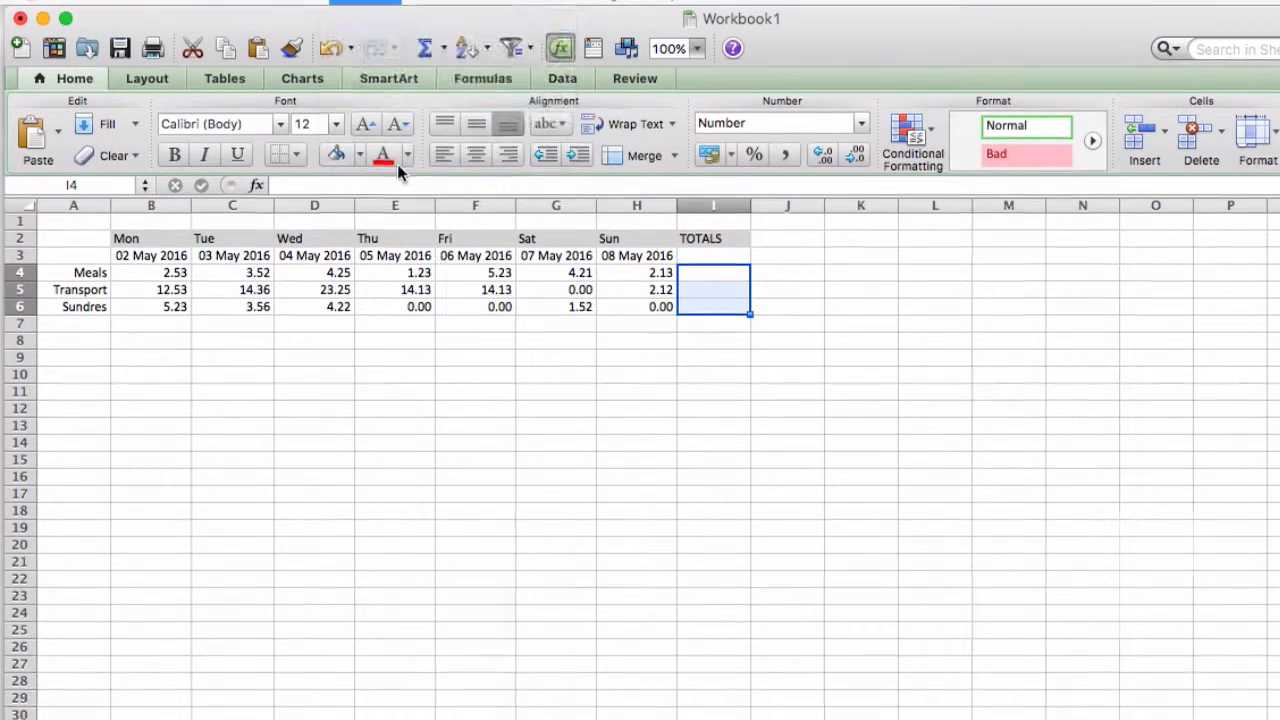
click(525, 415)
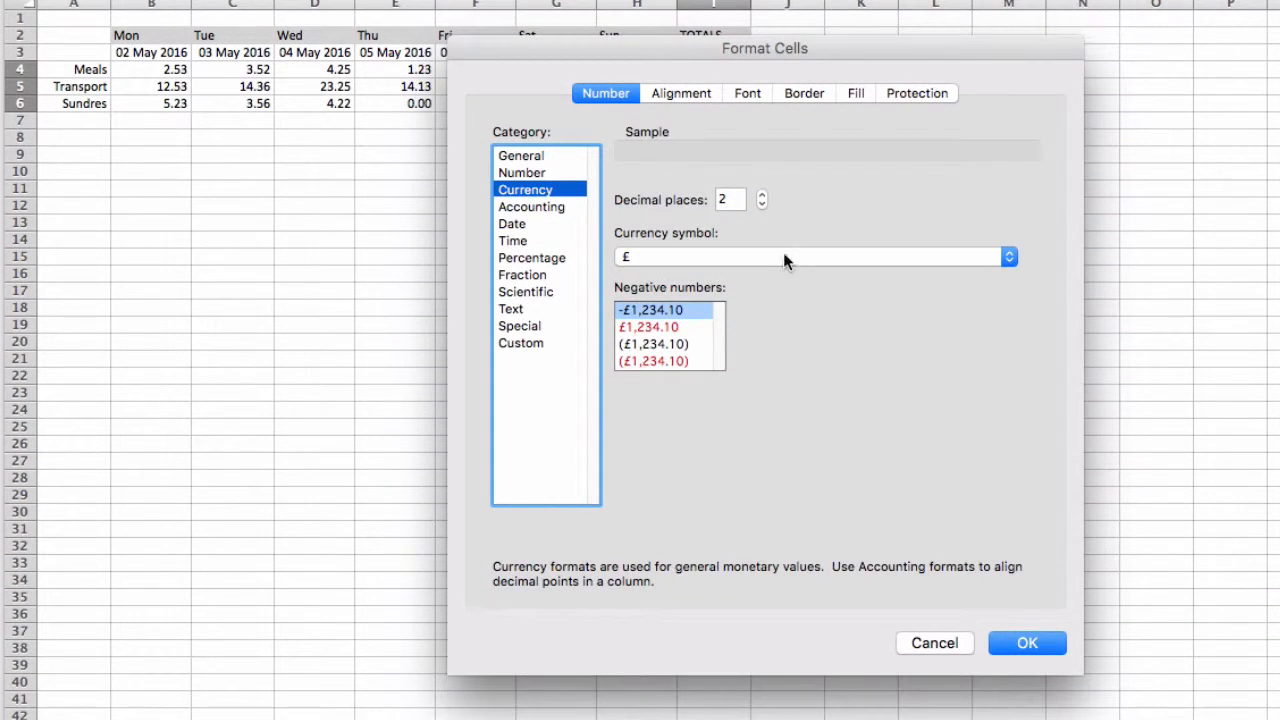
click(784, 256)
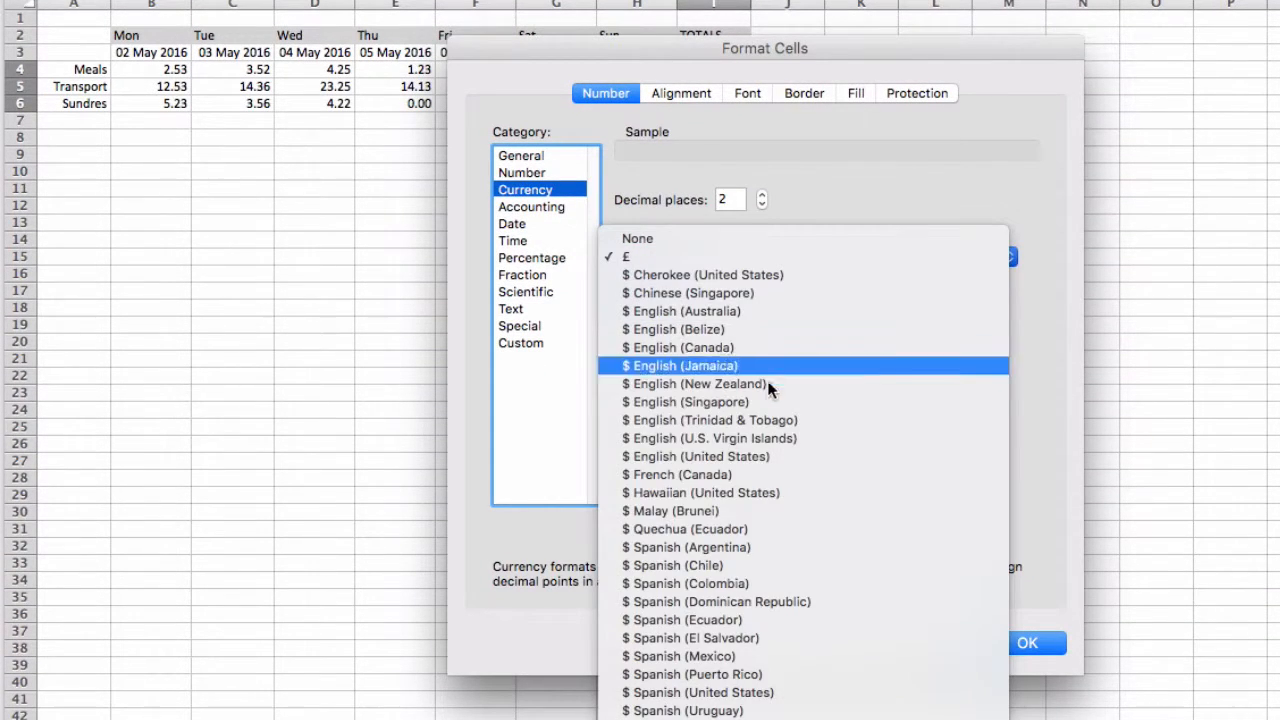
click(725, 616)
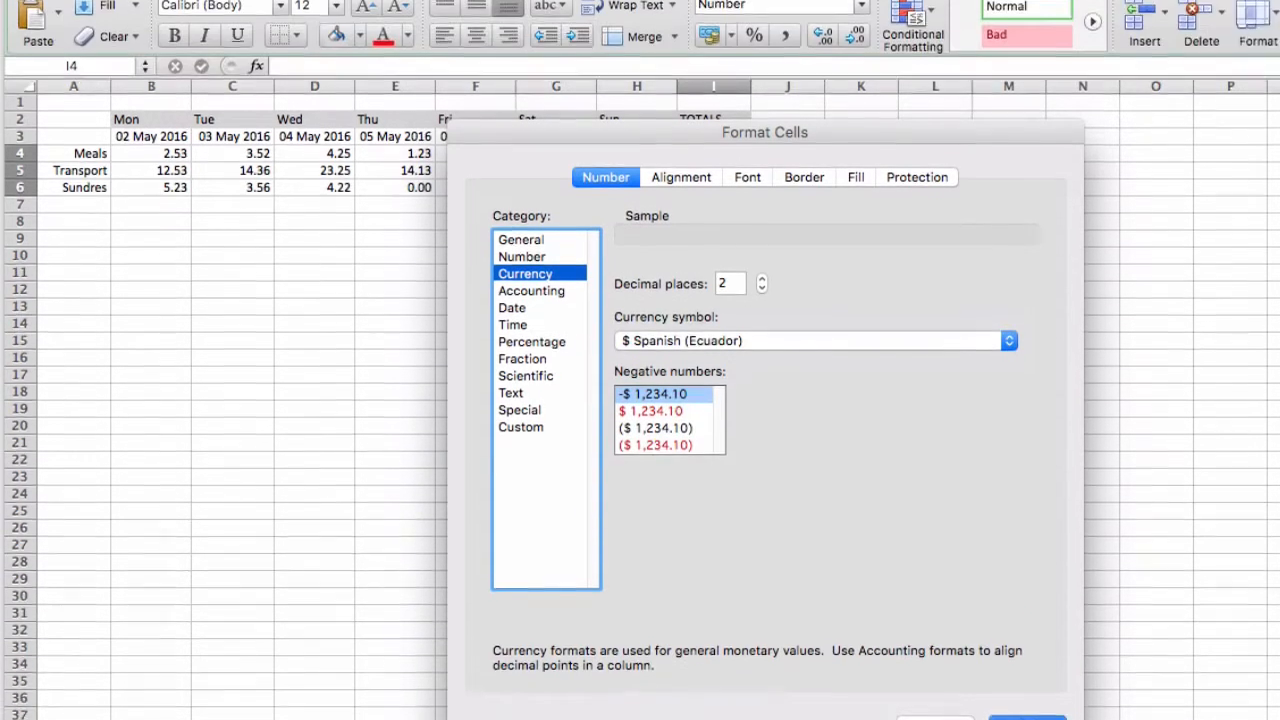
click(1026, 641)
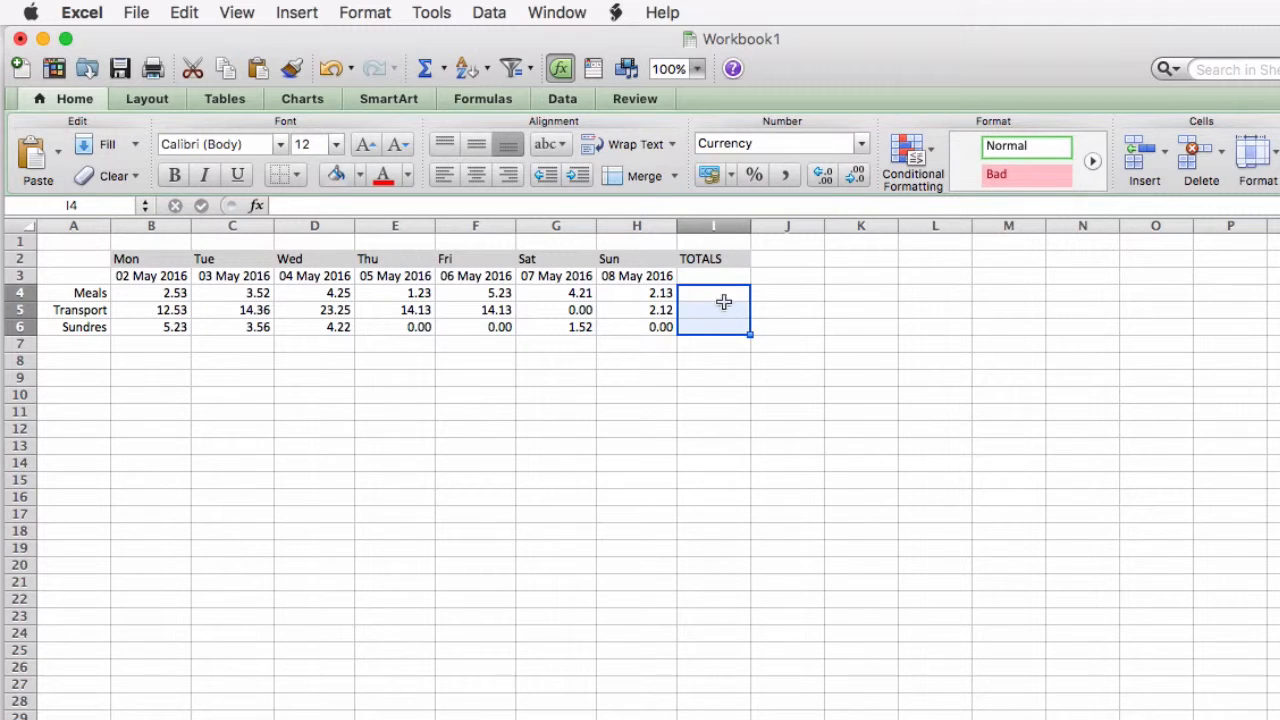
- Total the Meals row in I4 with the formula =B4+C4+D4+E4+F4+G4+H4 and fill it down to I6
click(719, 294)
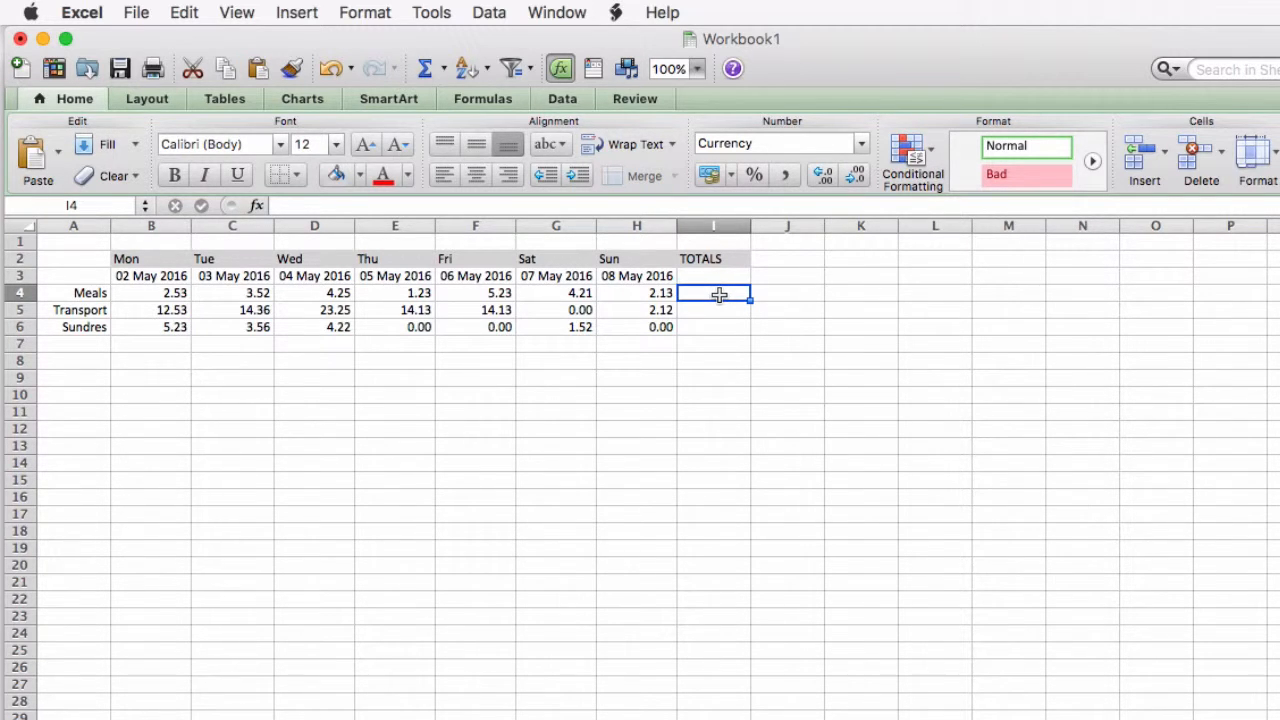
text(=)
click(163, 293)
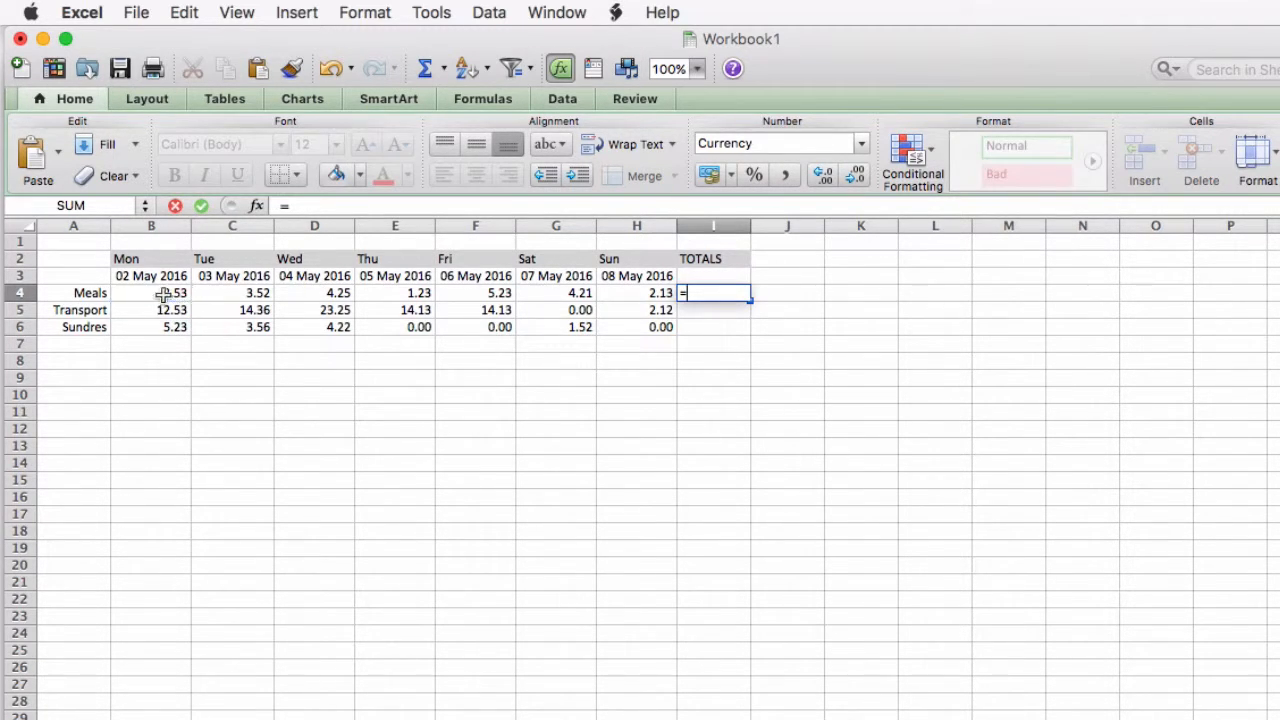
text(+)
click(228, 293)
text(+)
click(330, 293)
text(+)
click(420, 293)
text(+)
click(475, 293)
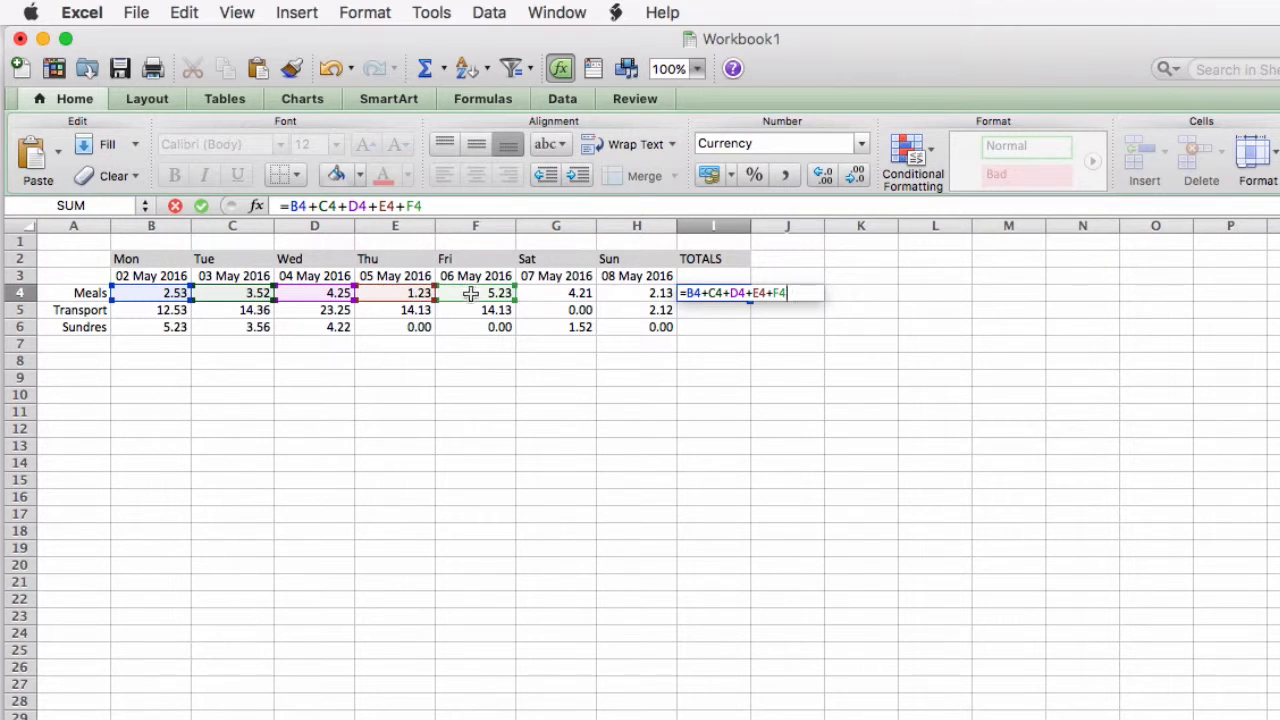
text(+)
click(541, 293)
text(+)
click(643, 293)
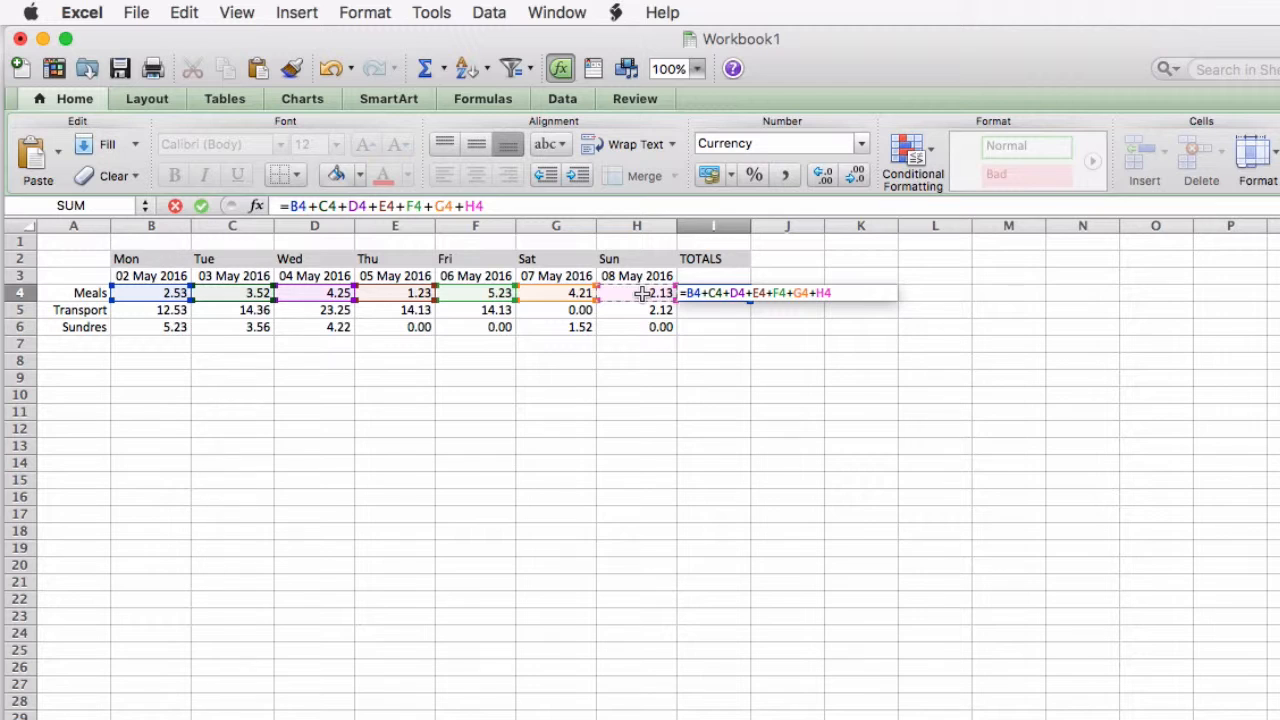
key(Return)
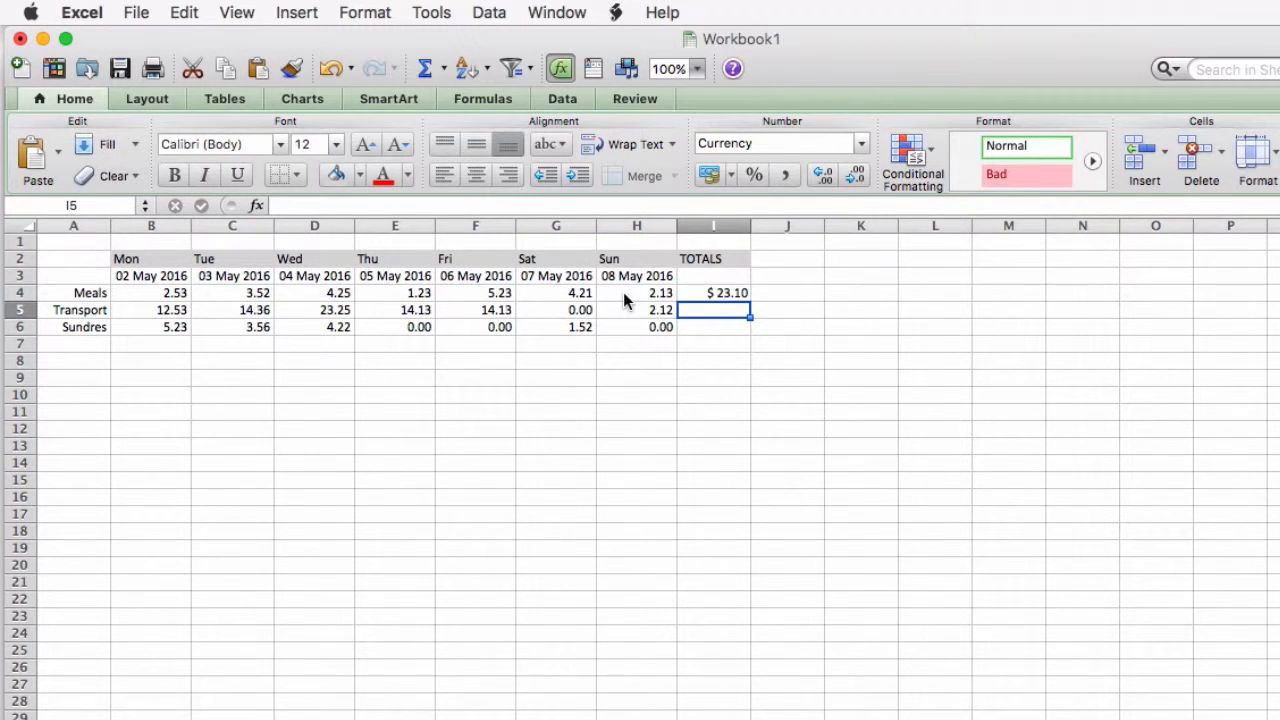
click(740, 293)
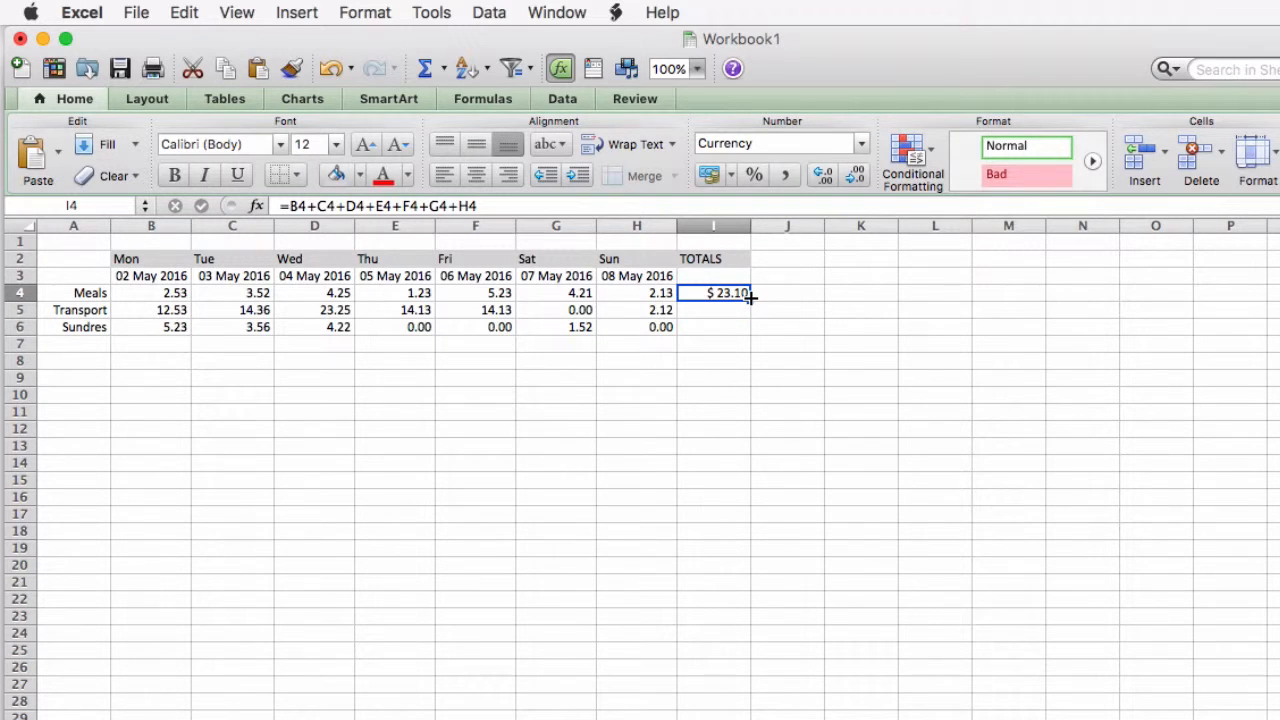
drag(750, 297, 748, 334)
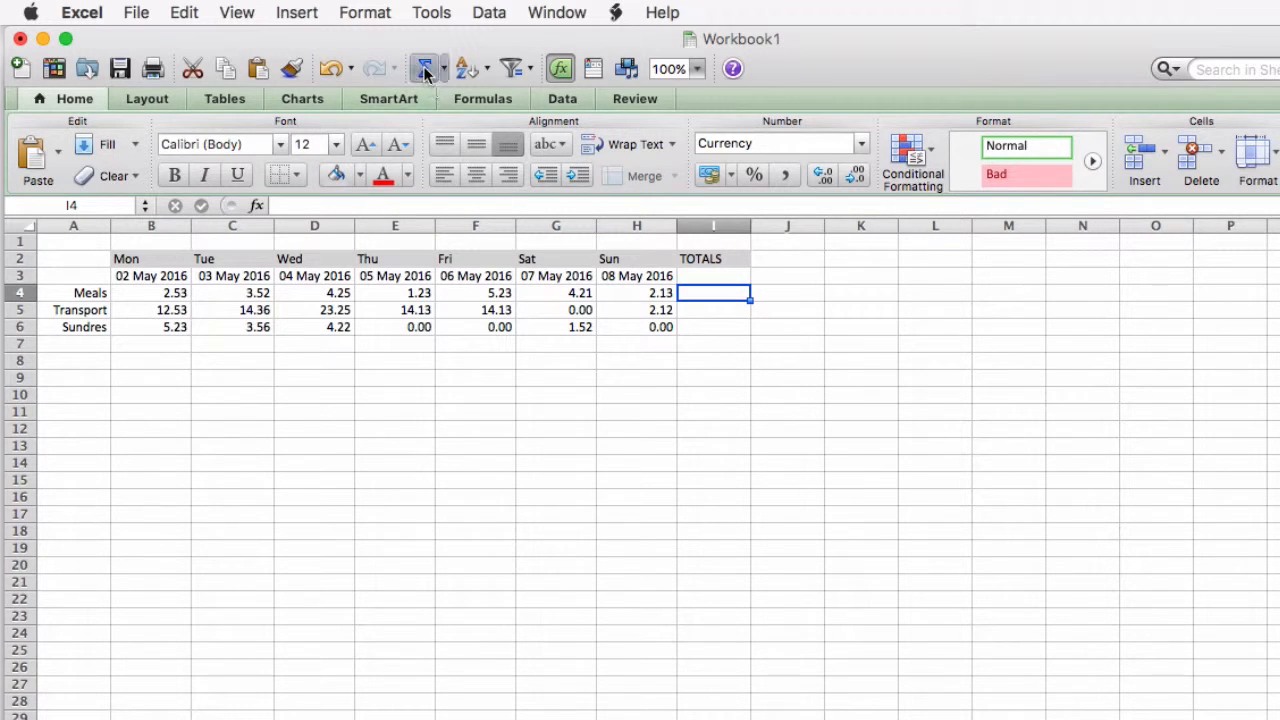
- Total the Meals row in I4 with AutoSum over B4:H4 and fill the formula down to I6
click(425, 70)
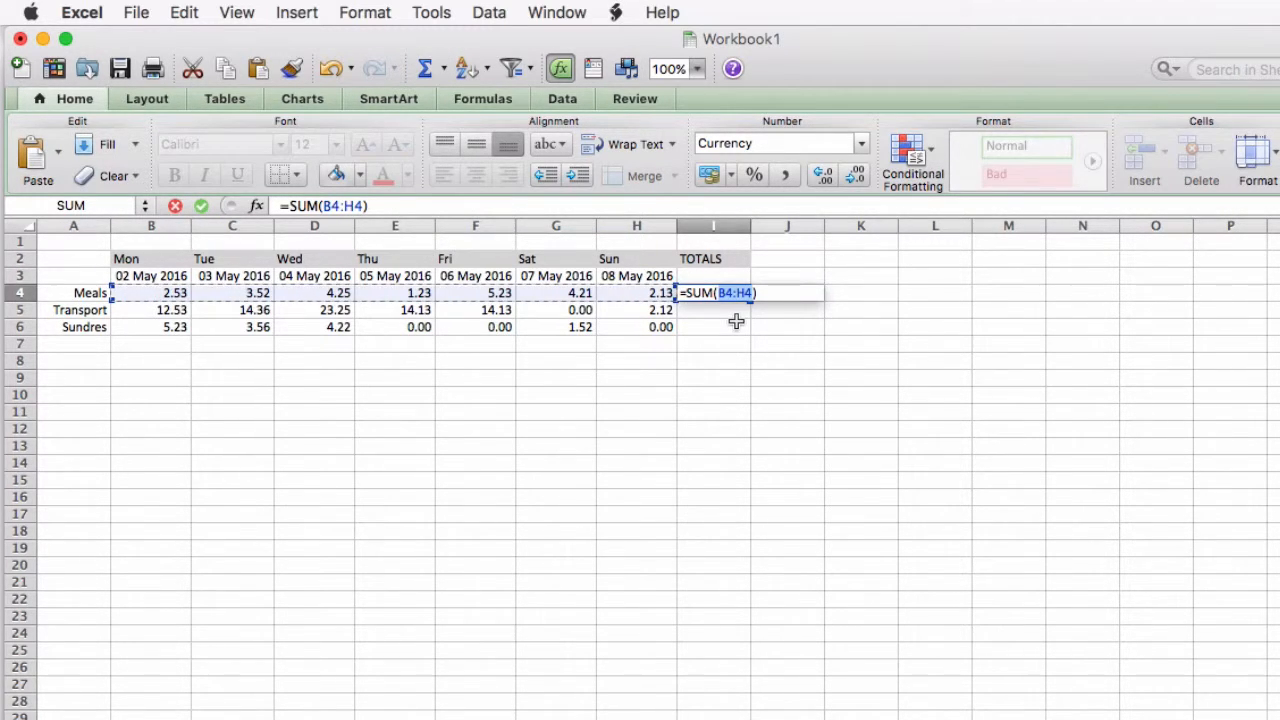
key(Return)
click(745, 293)
drag(749, 301, 748, 335)
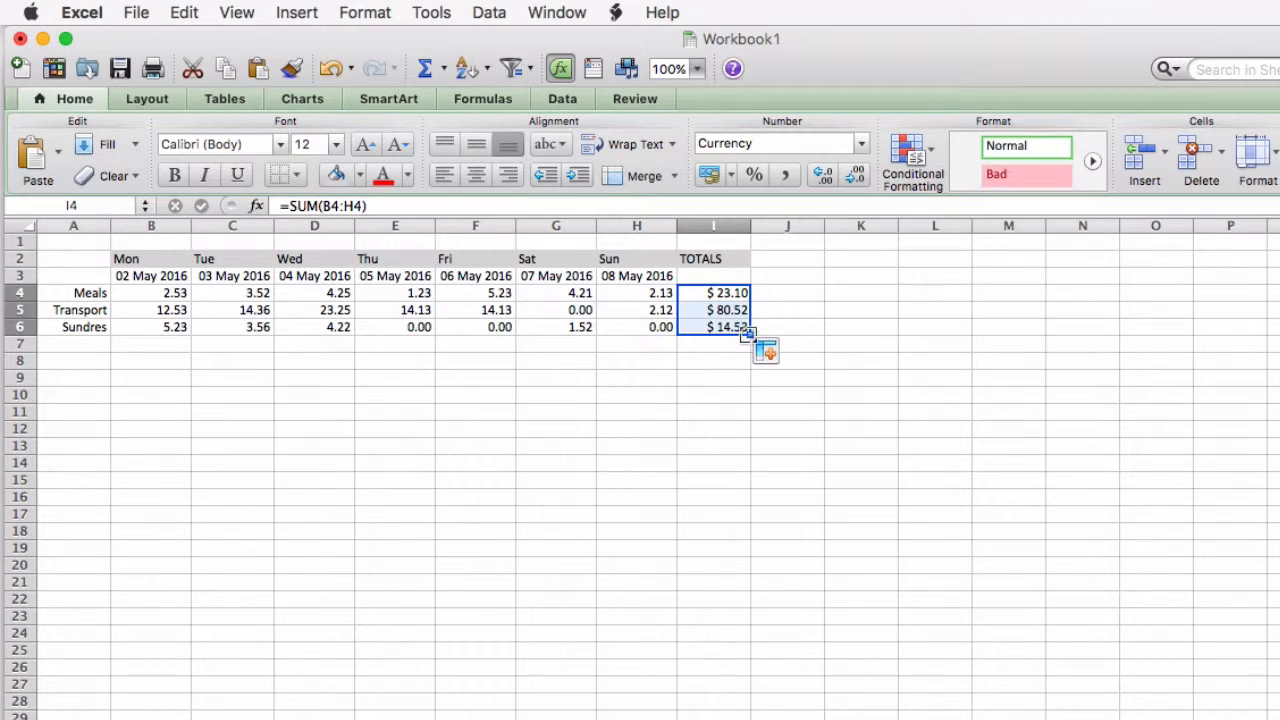
- Insert the SUM function over B4:H4 in I4 using the Formula Builder, and fill it down to I6
click(297, 12)
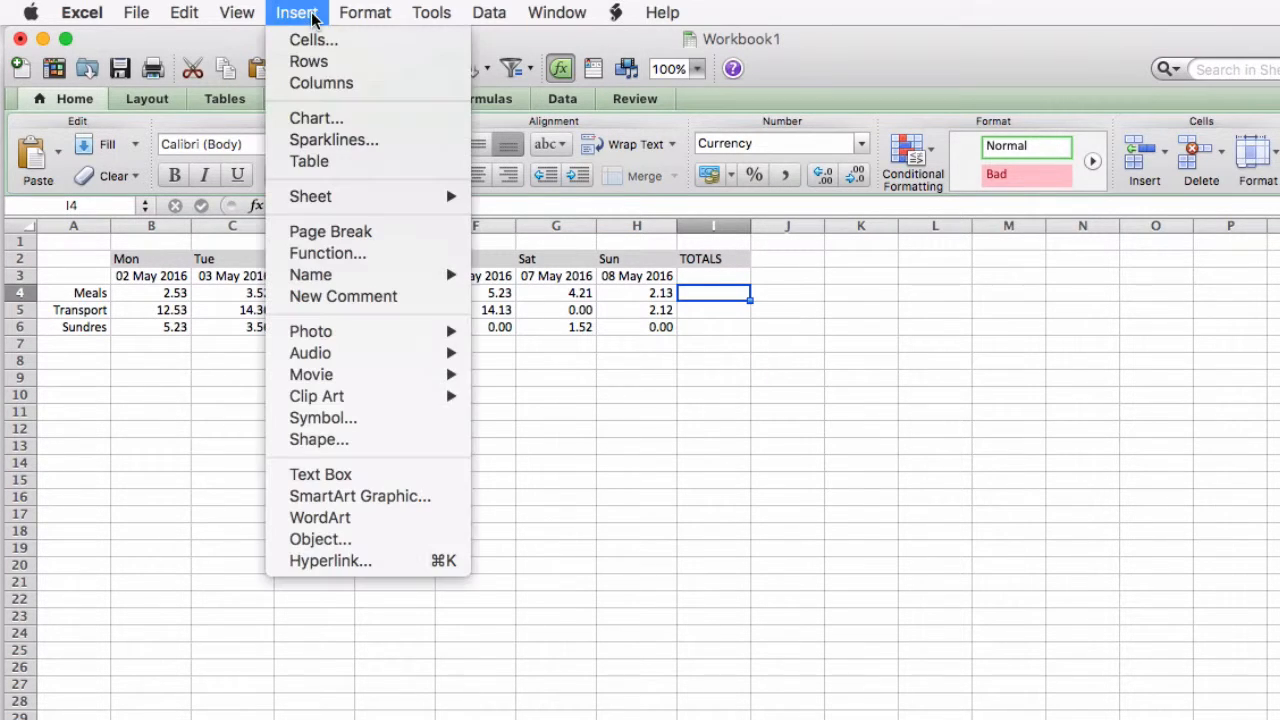
click(329, 251)
double_click(558, 491)
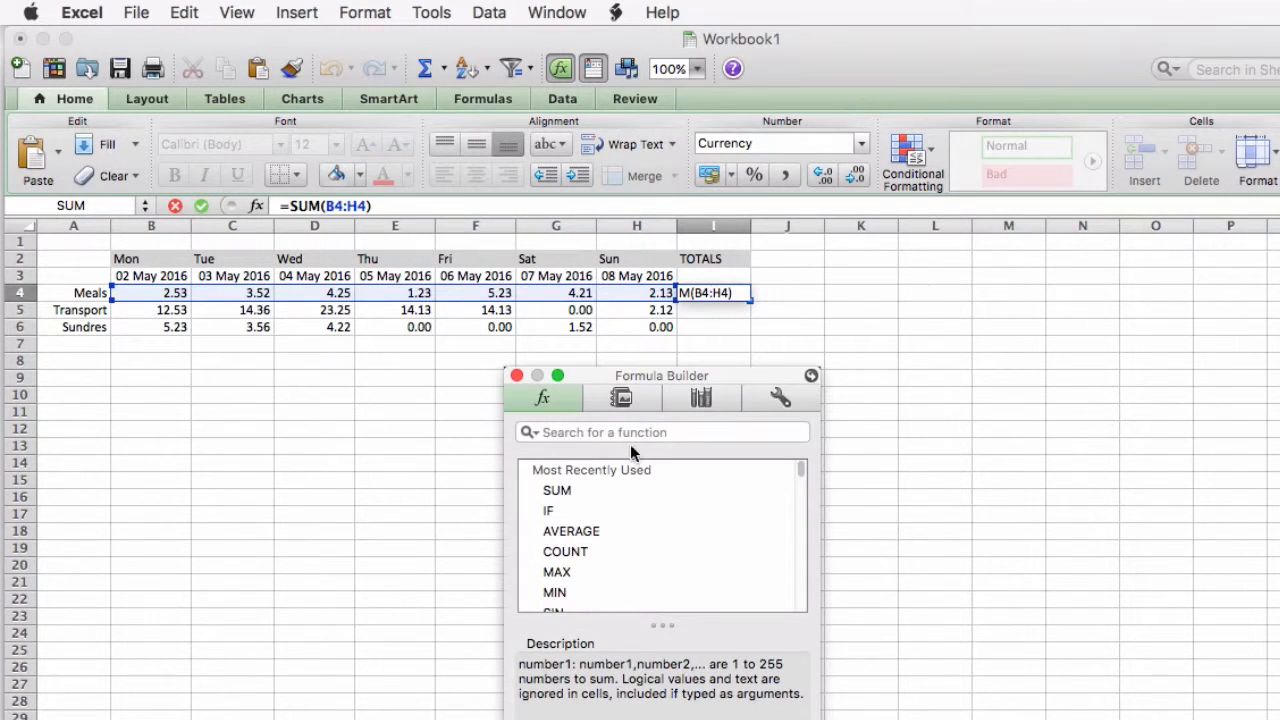
key(Return)
drag(751, 300, 748, 330)
click(516, 375)
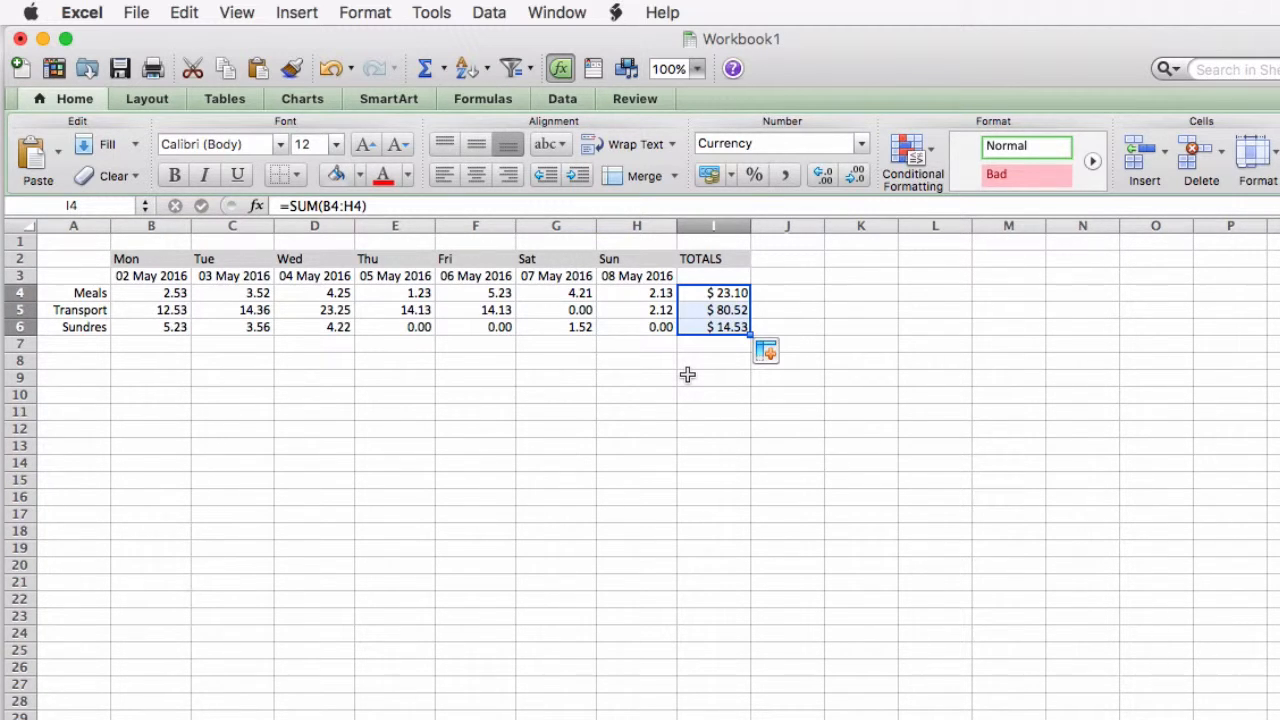
- Insert the AVERAGE function in J4 using the Formula Builder, with the Meals amounts B4:H4 as its range
click(734, 345)
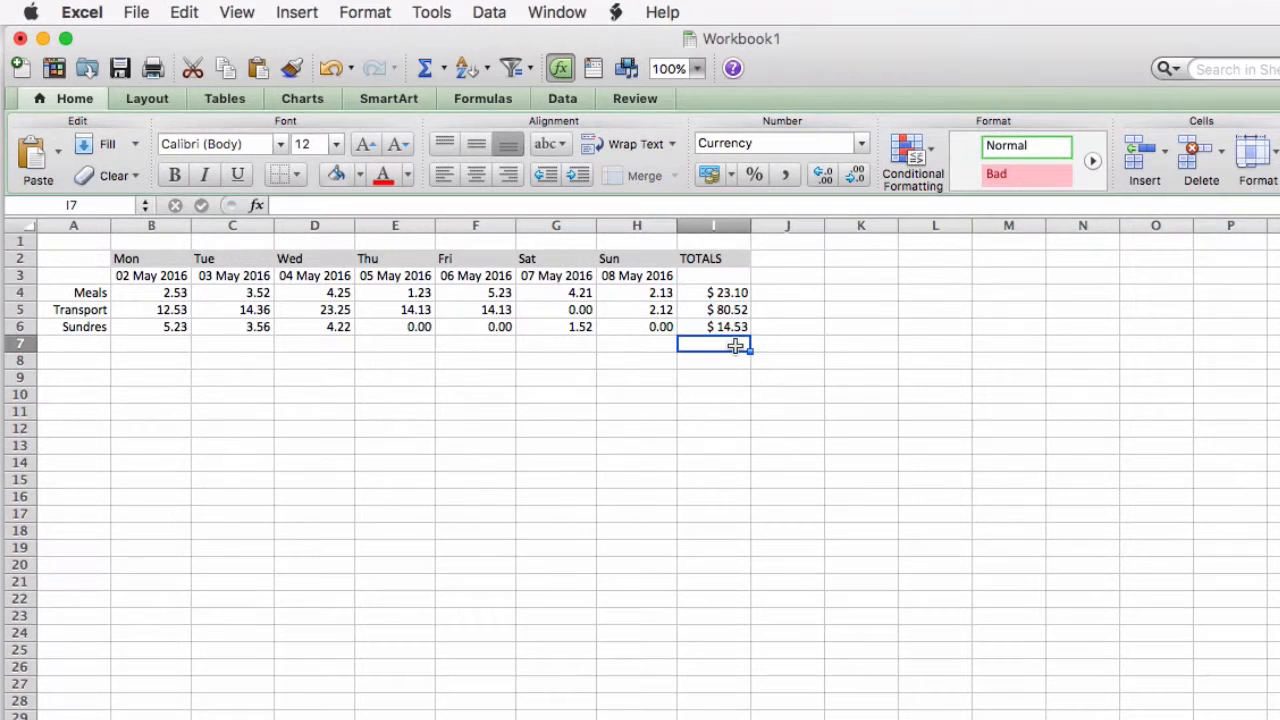
click(784, 293)
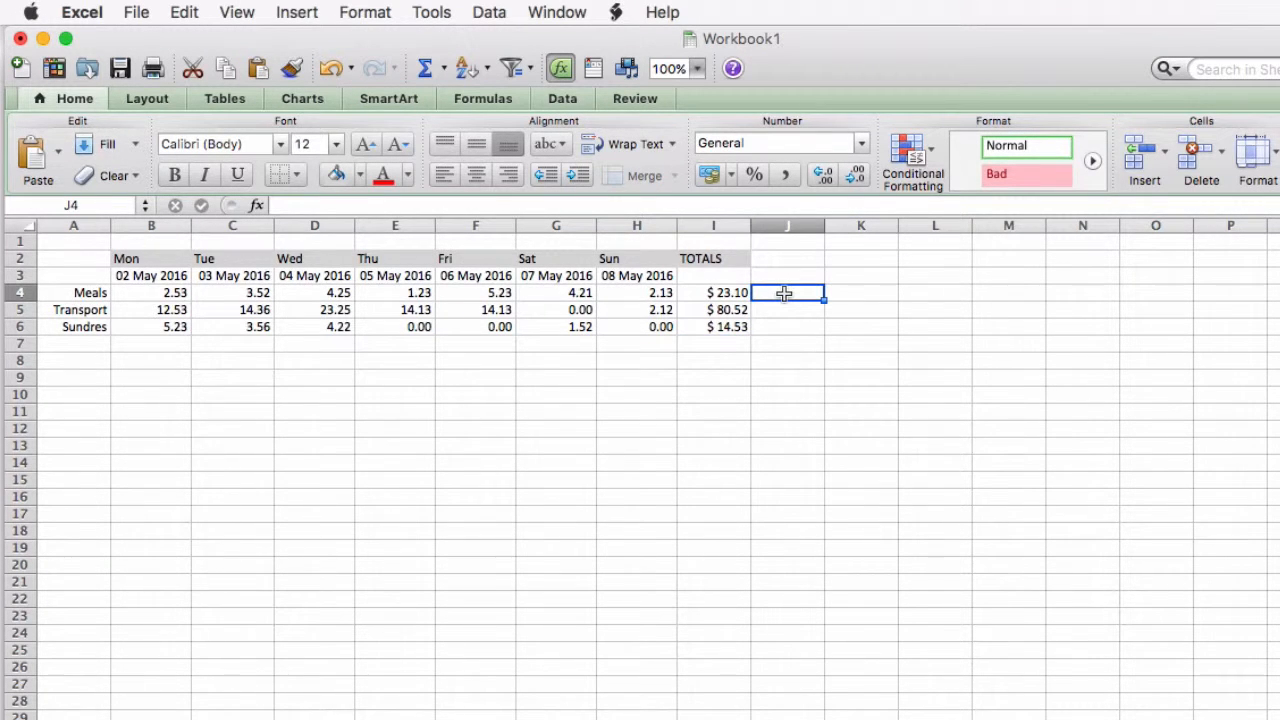
click(297, 12)
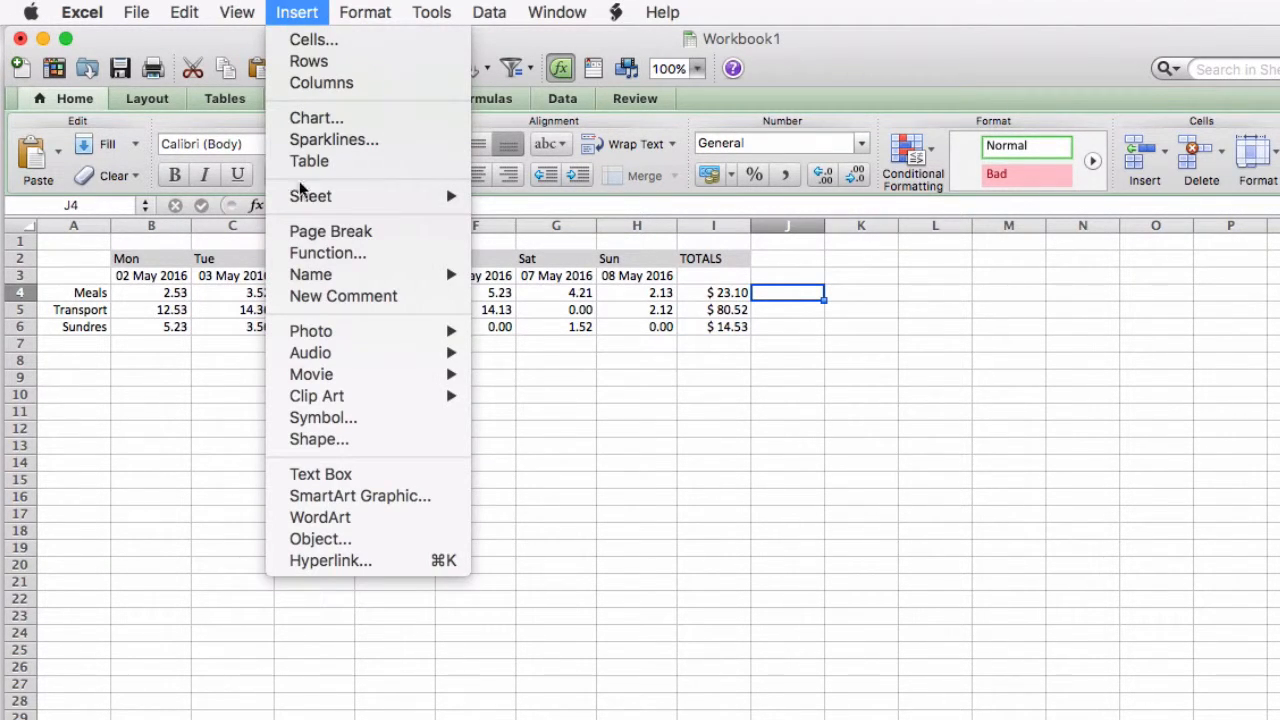
click(302, 253)
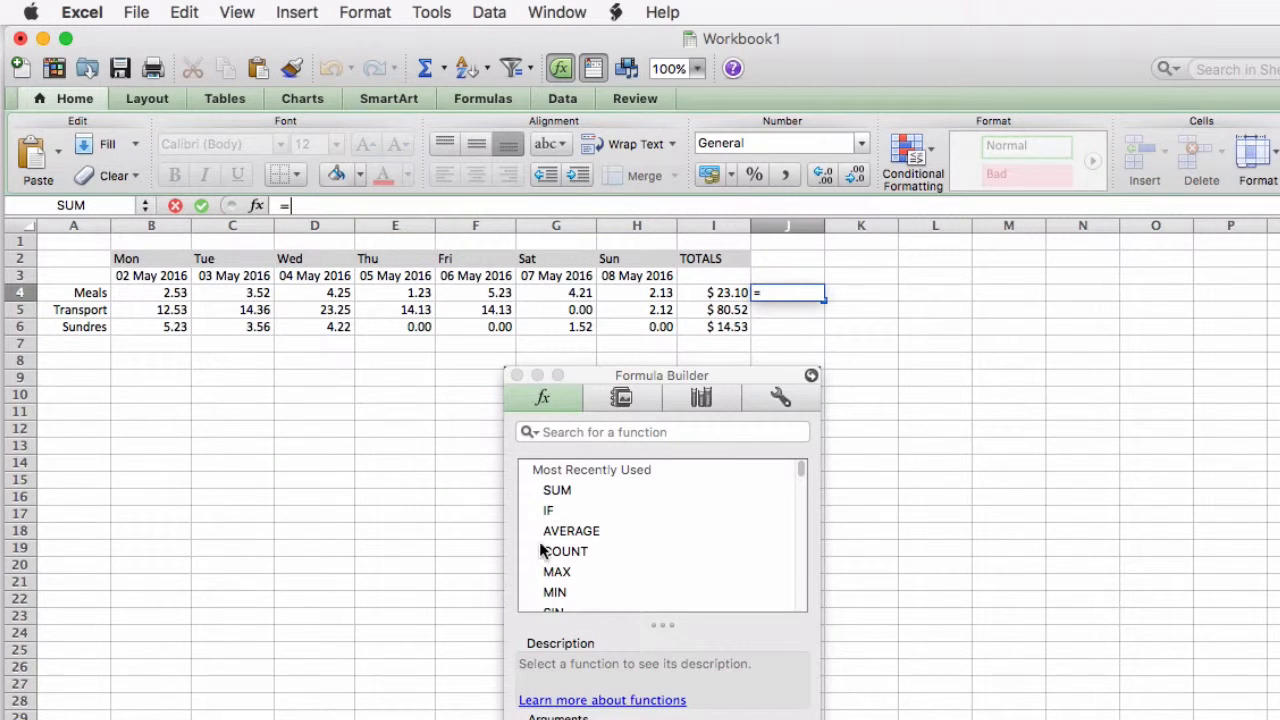
click(585, 533)
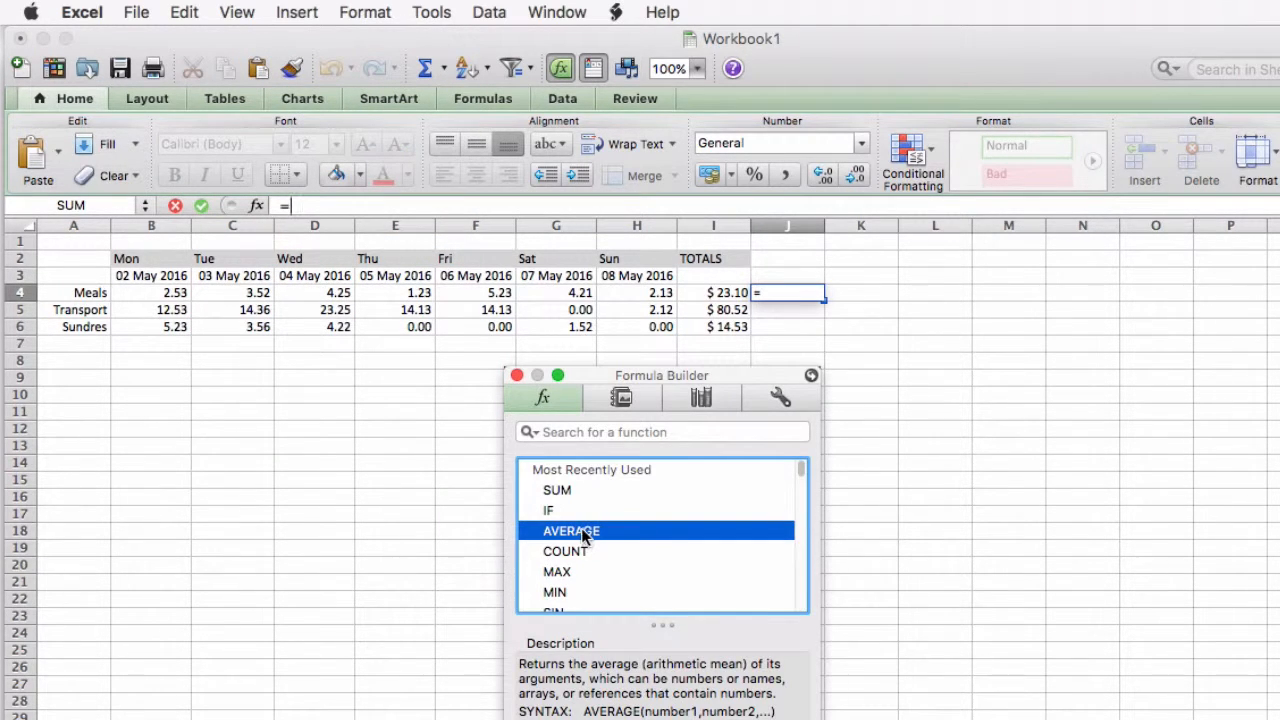
double_click(585, 533)
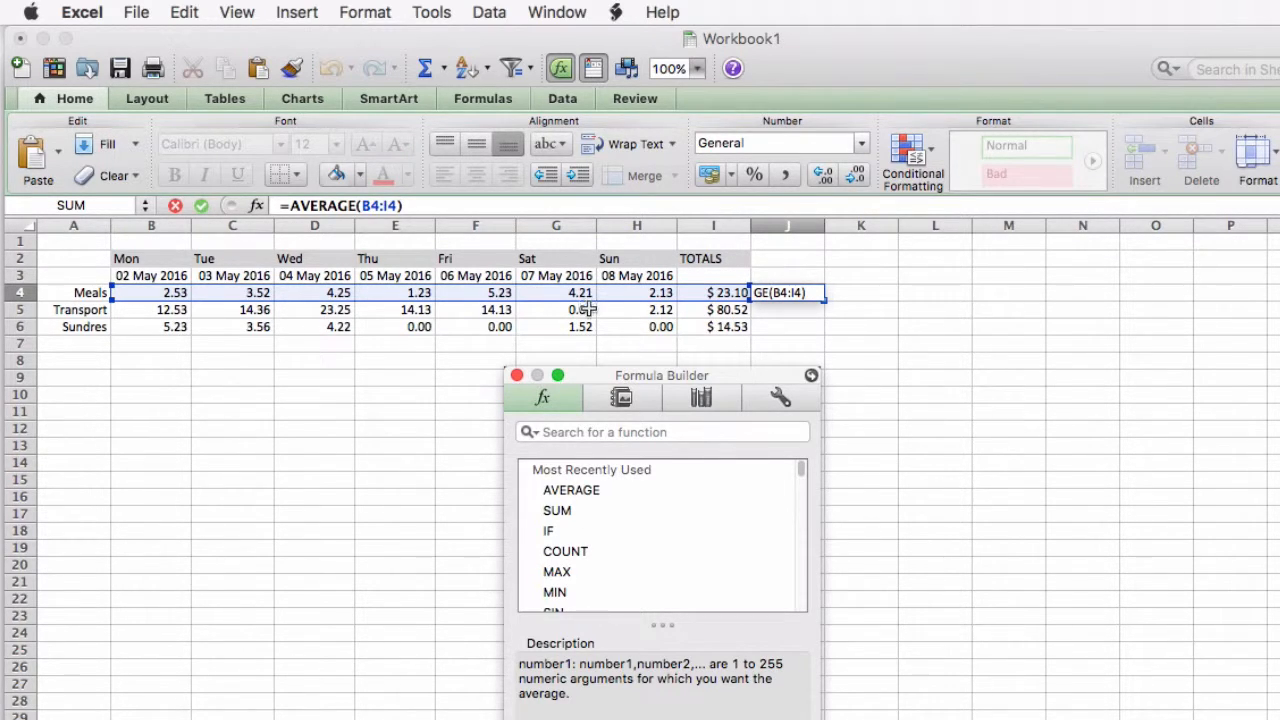
drag(170, 292, 619, 286)
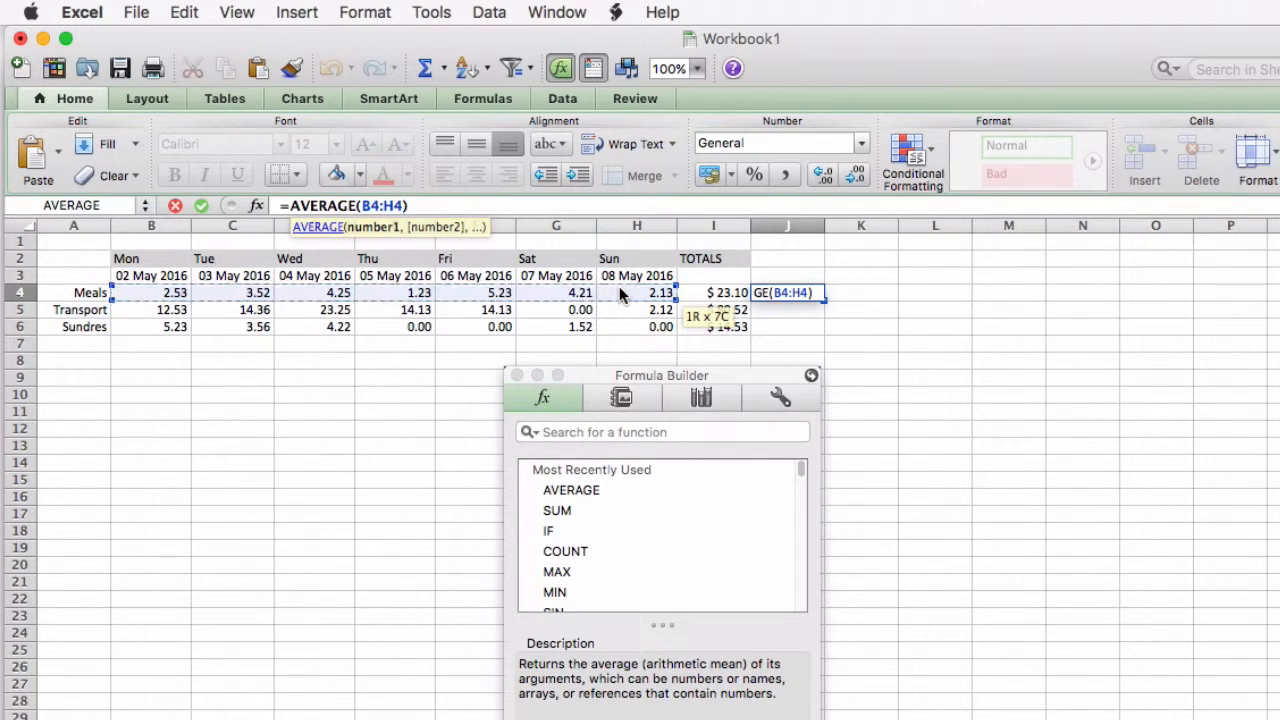
key(Return)
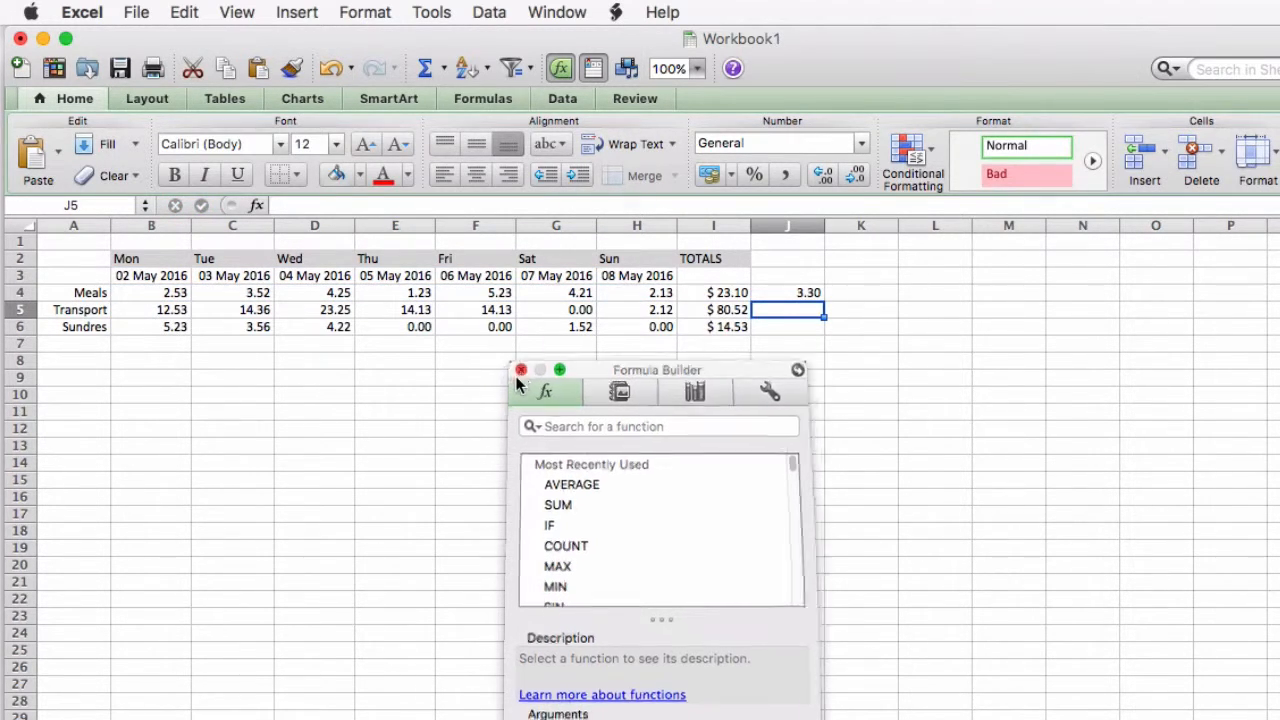
click(517, 375)
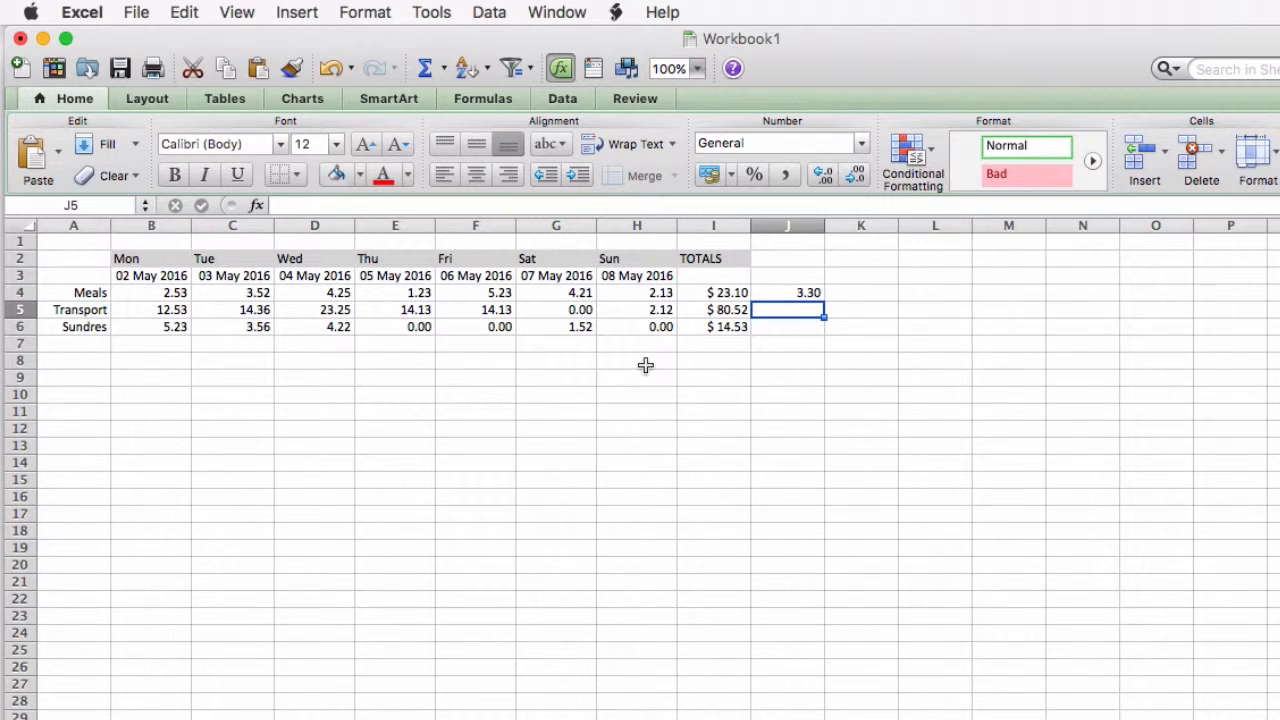